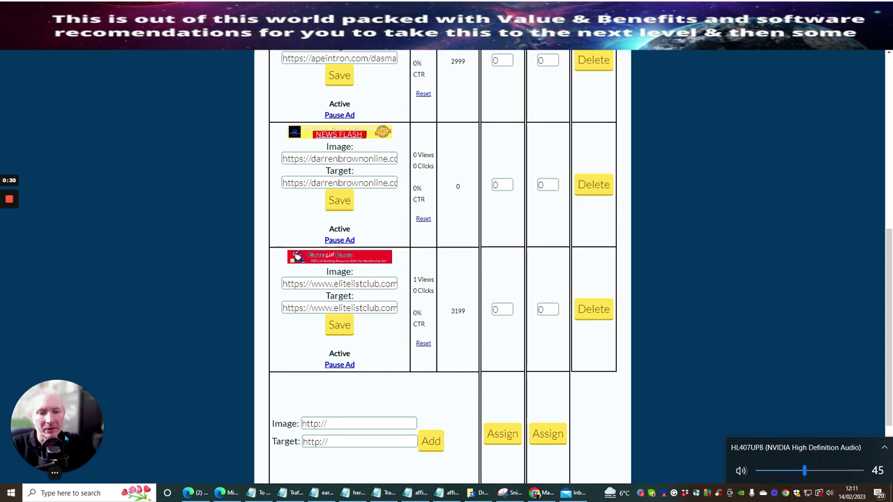
pyautogui.click(60, 473)
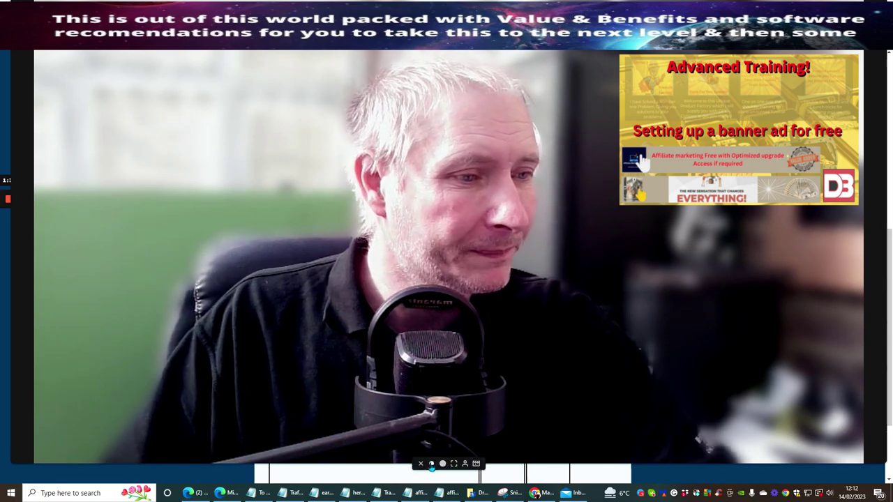
pyautogui.click(437, 466)
# Review the available credits, banner impressions and existing banners on the Mailsy Banner Ads page.
pyautogui.scroll(3, 363, 231)
pyautogui.scroll(3, 343, 220)
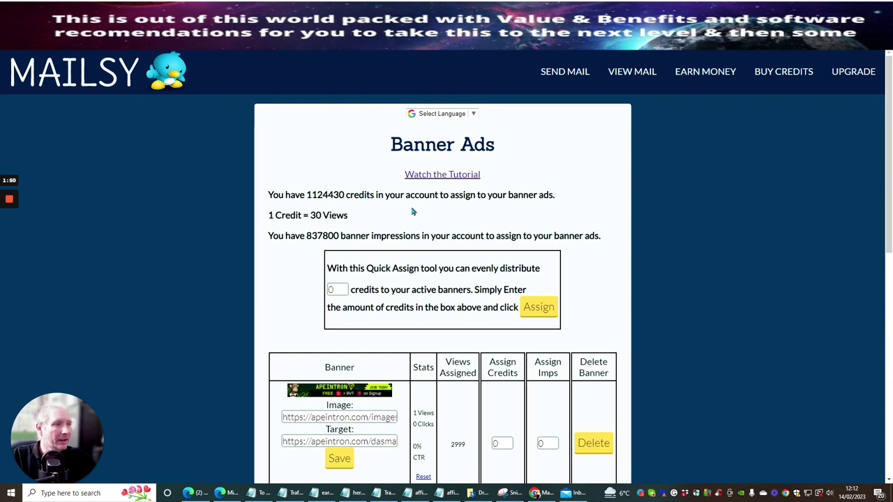
pyautogui.scroll(-5, 566, 195)
pyautogui.scroll(2, 520, 239)
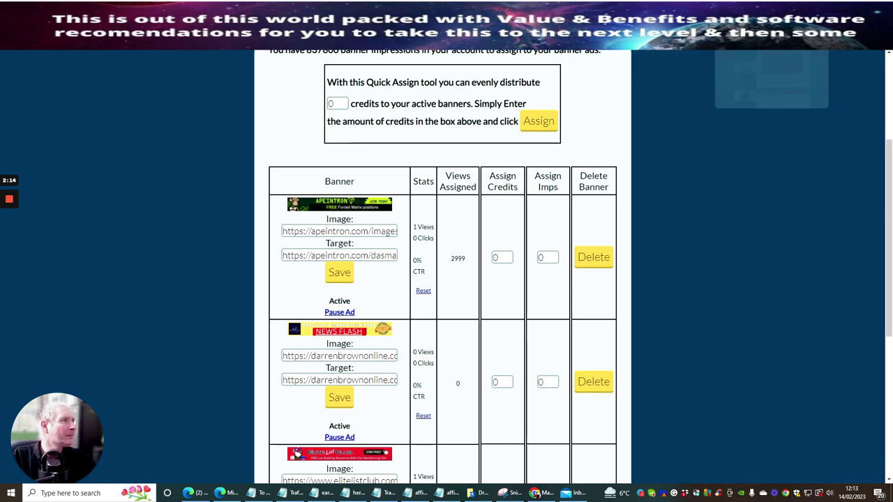
# Switch to the Elite List Club affiliate page and examine its banner image URLs, banner codes and referral URL.
pyautogui.hotkey('ctrl', 'Tab')
pyautogui.scroll(3, 462, 199)
pyautogui.scroll(-5, 422, 192)
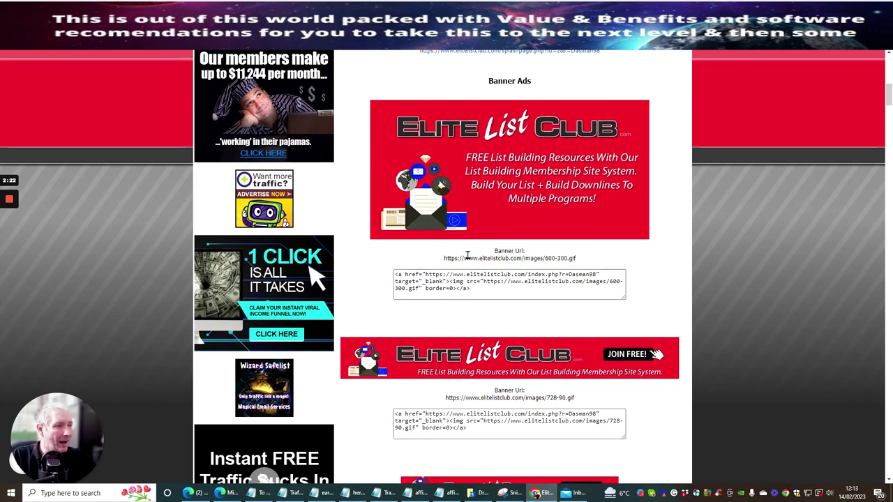
pyautogui.click(558, 277)
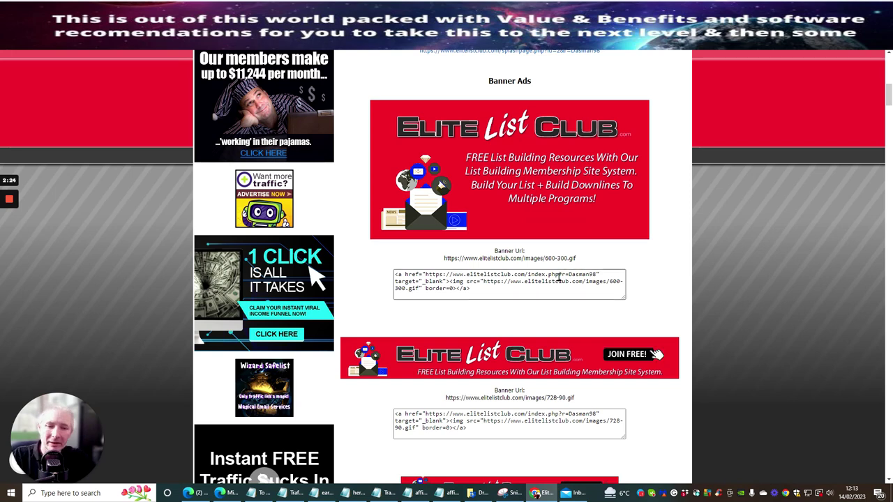
pyautogui.scroll(3, 558, 272)
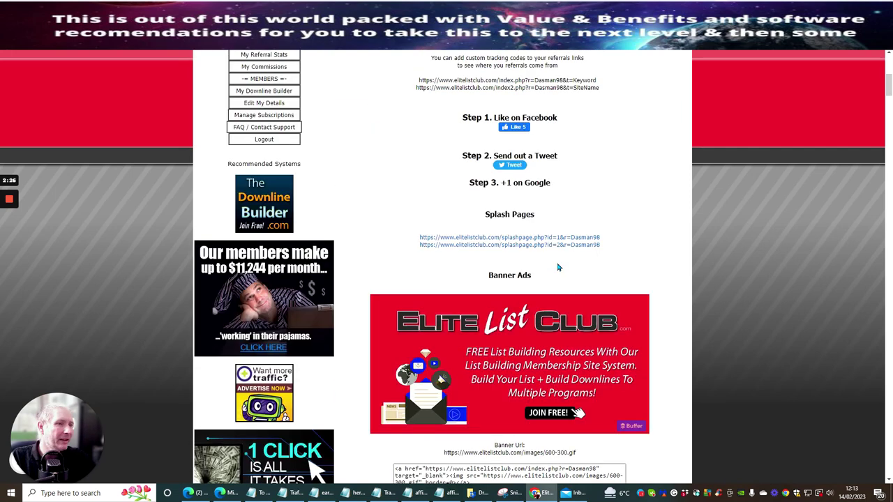
pyautogui.scroll(3, 558, 267)
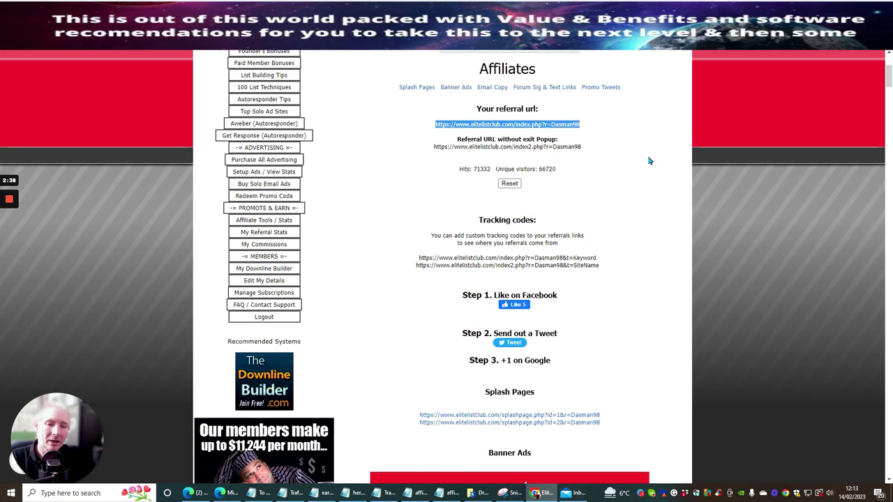
pyautogui.scroll(3, 607, 146)
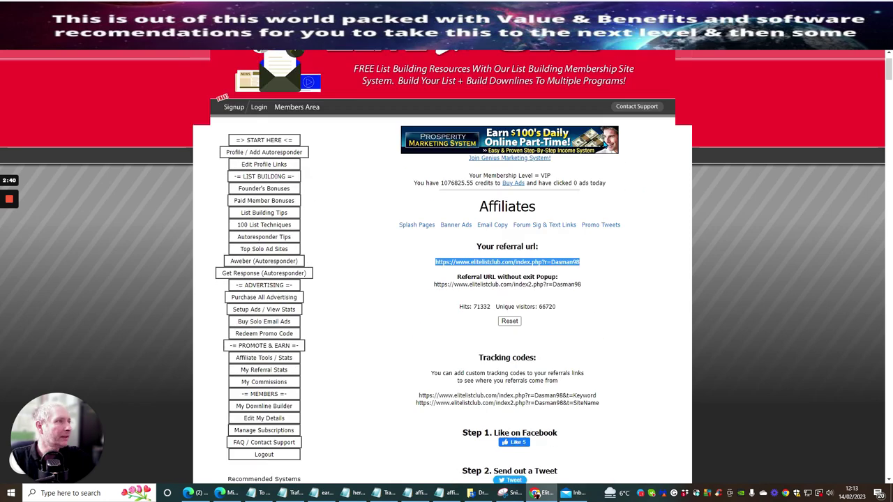
pyautogui.scroll(-5, 624, 198)
pyautogui.scroll(3, 624, 200)
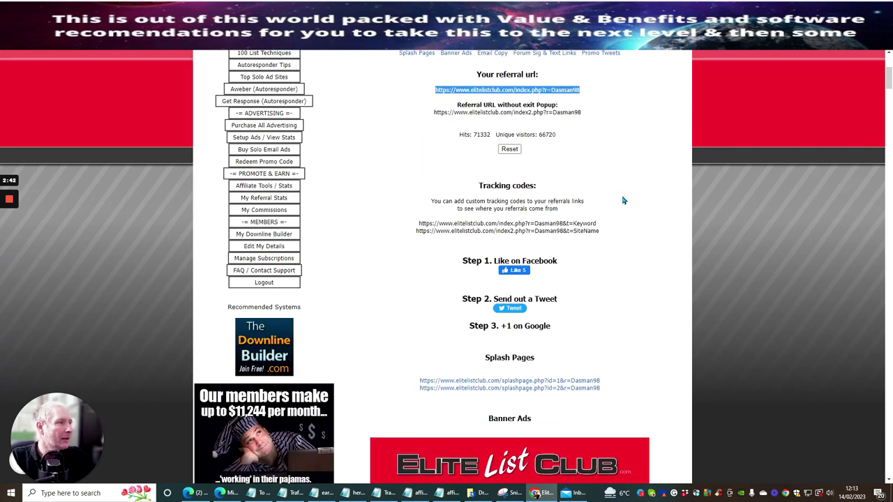
pyautogui.click(742, 109)
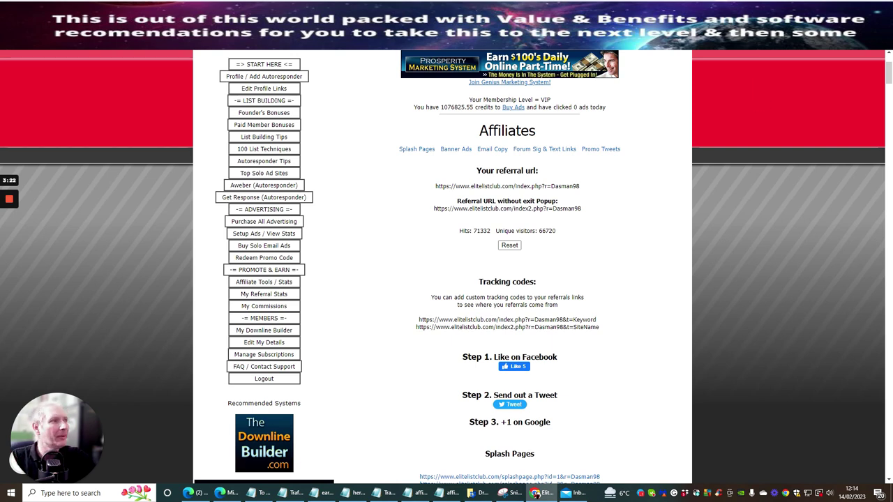
# Return to the Mailsy Banner Ads page and examine the existing banners' image and target URLs and the form for adding a banner.
pyautogui.click(725, 42)
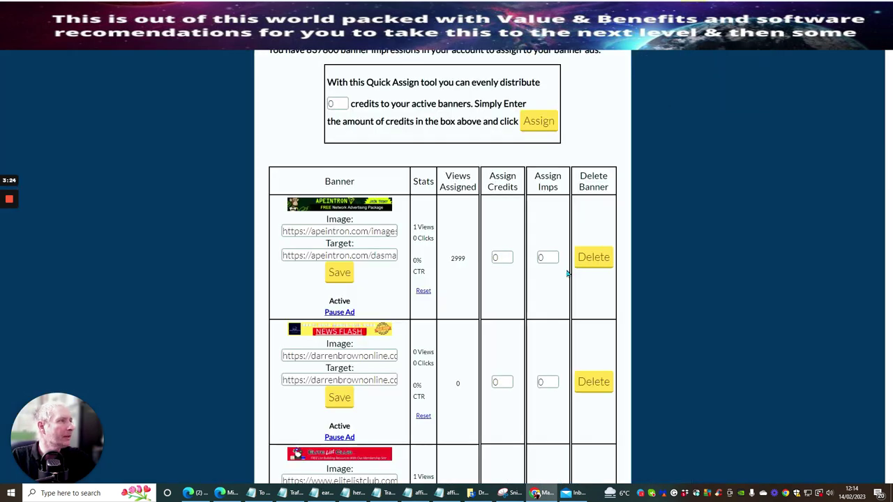
pyautogui.scroll(-1, 401, 228)
pyautogui.scroll(-2, 401, 228)
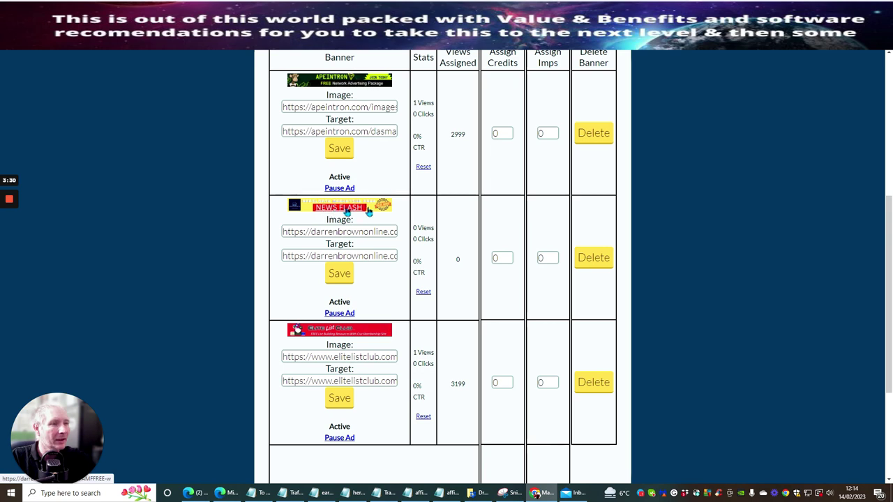
pyautogui.scroll(4, 342, 210)
pyautogui.scroll(1, 339, 165)
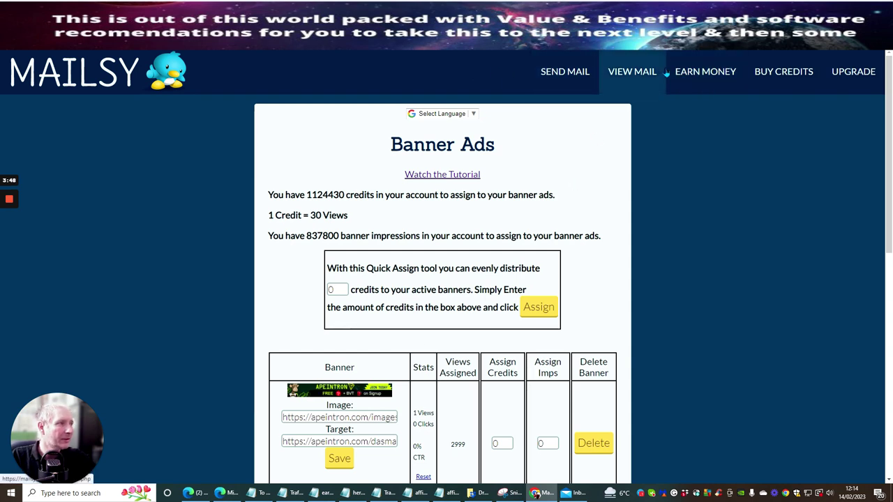
pyautogui.scroll(-2, 461, 279)
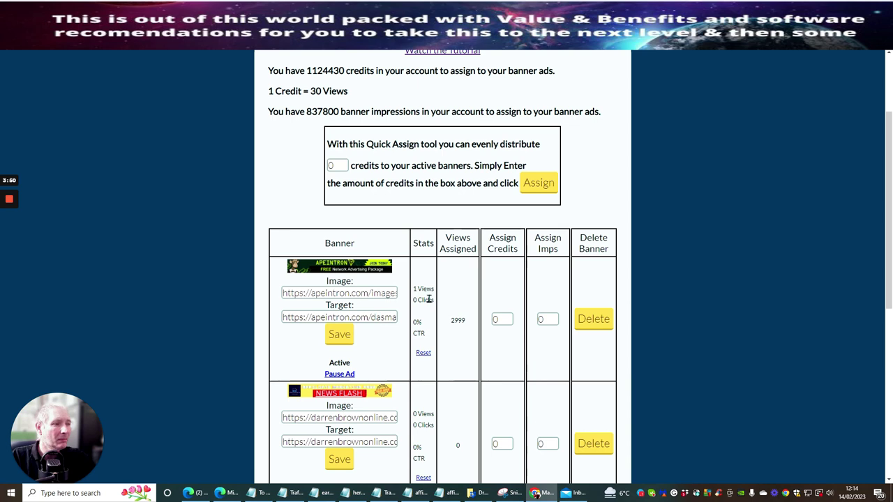
pyautogui.scroll(-2, 349, 338)
pyautogui.scroll(-3, 354, 341)
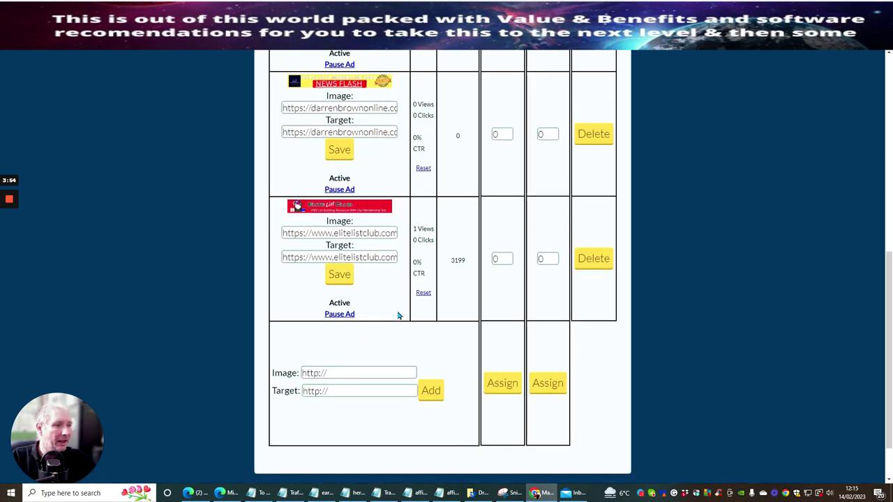
pyautogui.scroll(1, 390, 327)
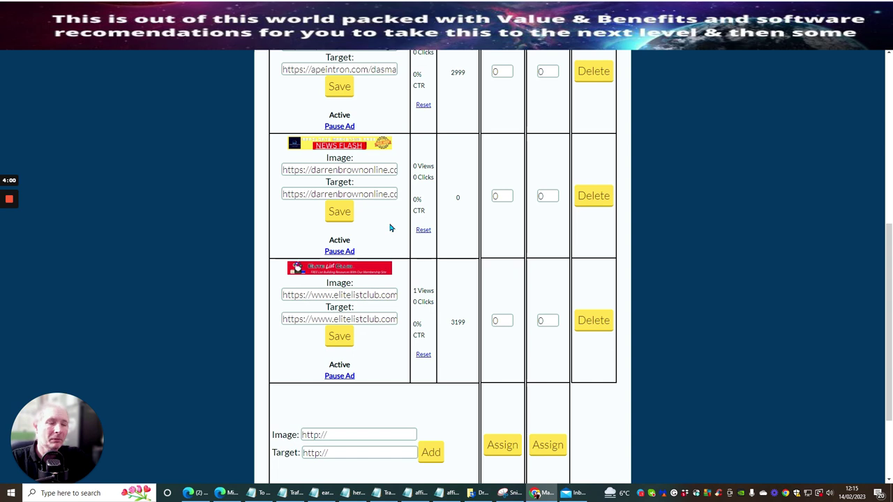
# Assign 200 credits to the News Flash banner.
pyautogui.scroll(1, 376, 265)
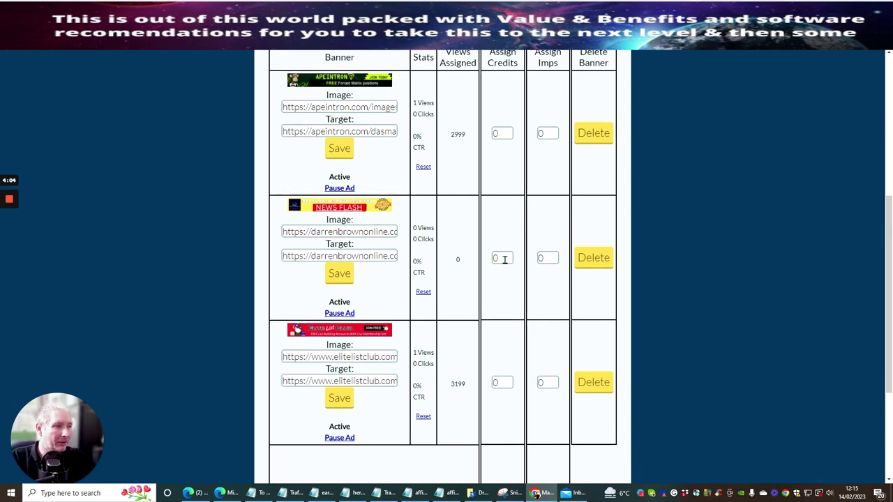
pyautogui.scroll(1, 502, 259)
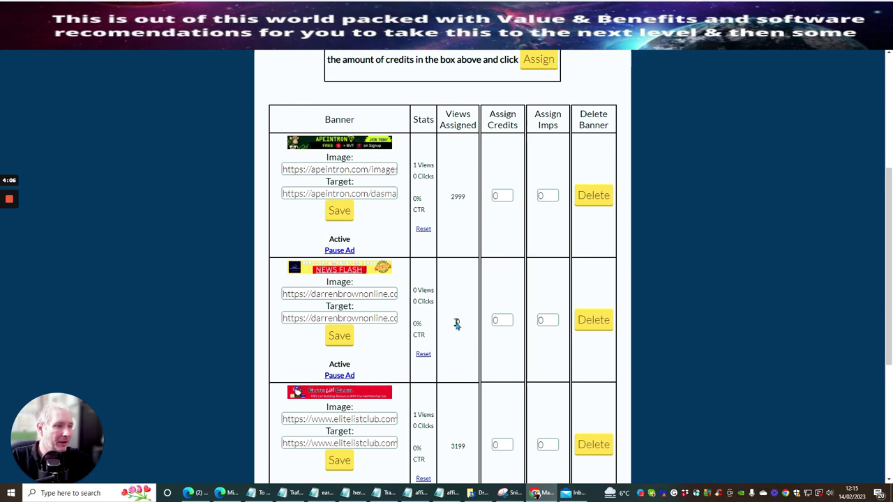
pyautogui.scroll(1, 506, 327)
pyautogui.scroll(-1, 505, 326)
pyautogui.click(502, 320)
pyautogui.press('BackSpace')
pyautogui.write('200')
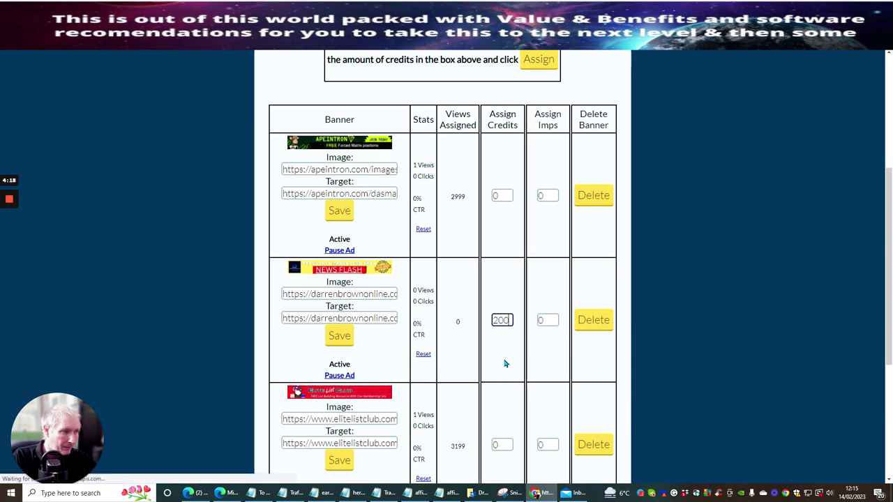
pyautogui.press('Return')
# Check the views assigned to each banner and the remaining account credits after the assignment.
pyautogui.scroll(-6, 514, 319)
pyautogui.scroll(-1, 510, 309)
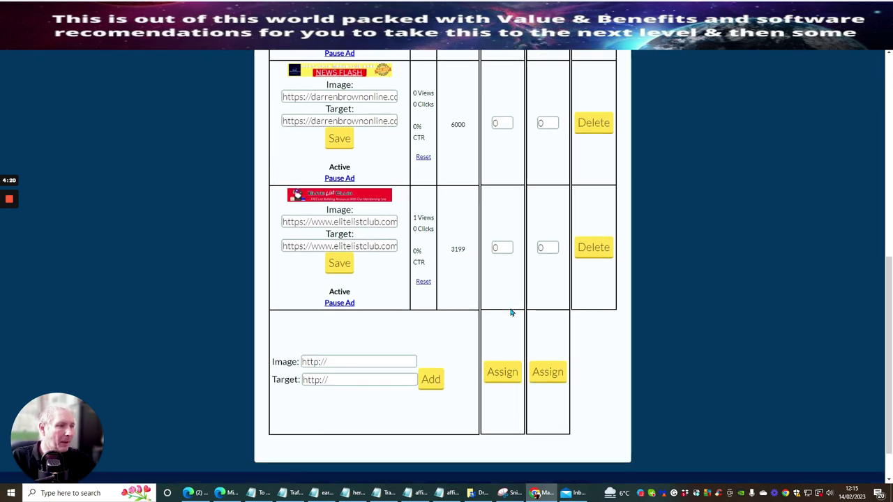
pyautogui.scroll(2, 488, 235)
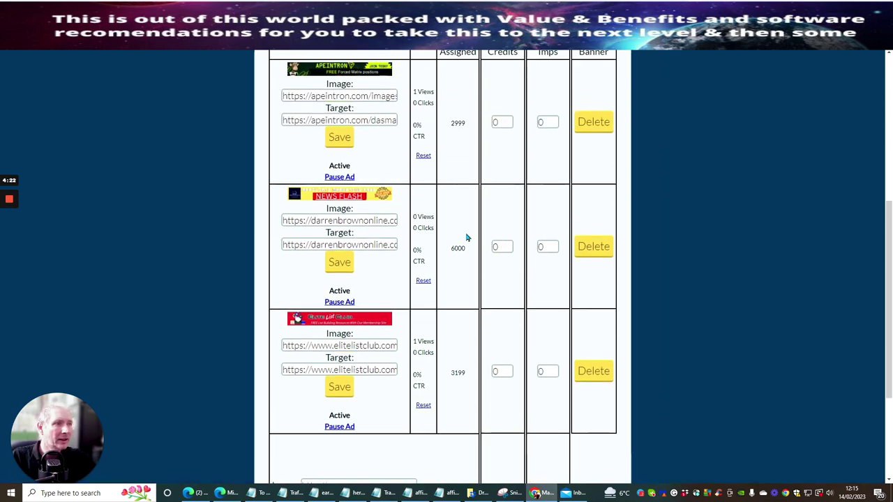
pyautogui.scroll(2, 457, 234)
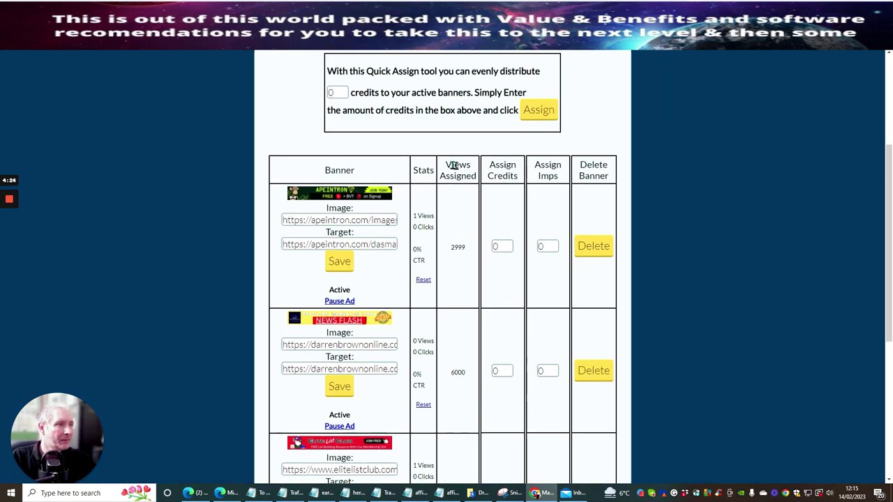
pyautogui.scroll(-1, 458, 258)
pyautogui.scroll(-2, 447, 237)
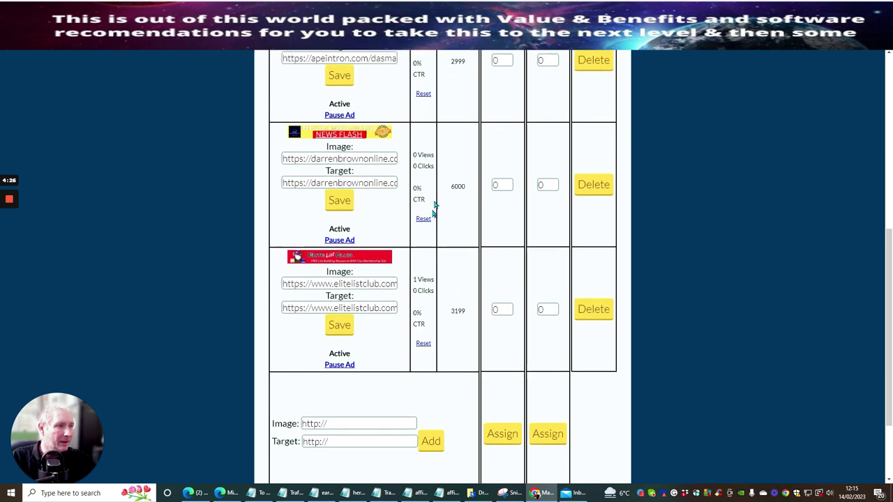
pyautogui.scroll(5, 454, 198)
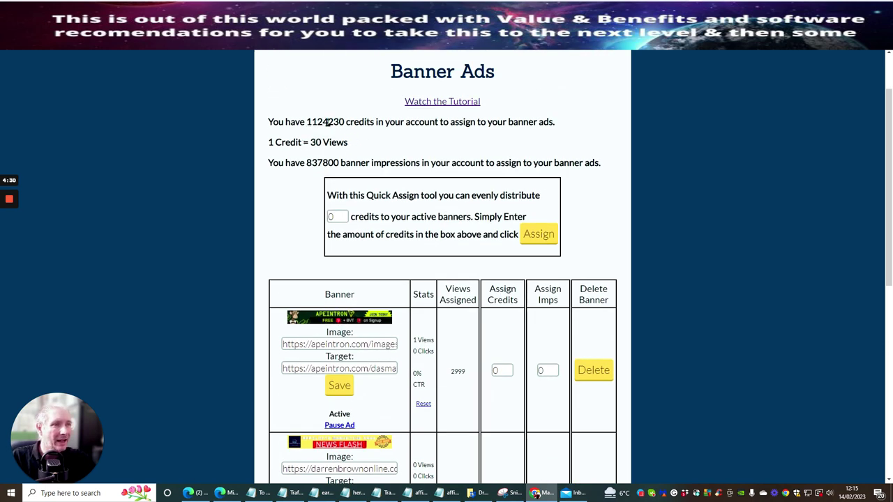
pyautogui.scroll(-4, 488, 148)
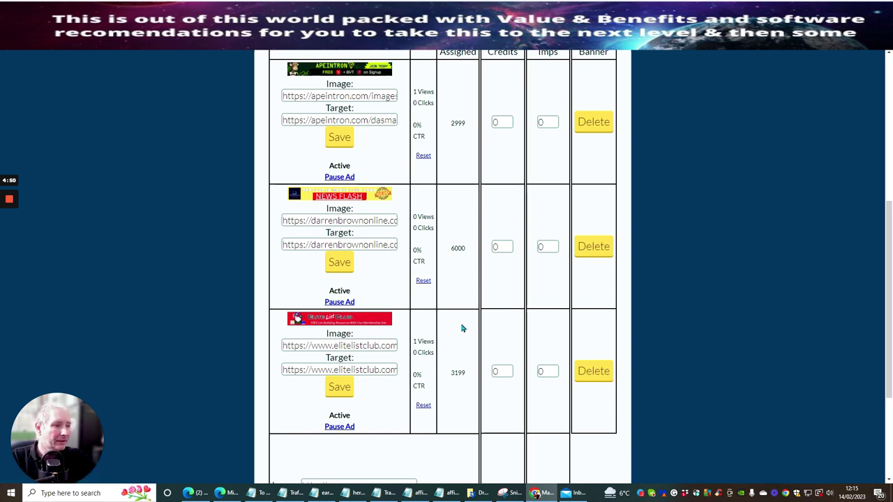
pyautogui.scroll(2, 461, 325)
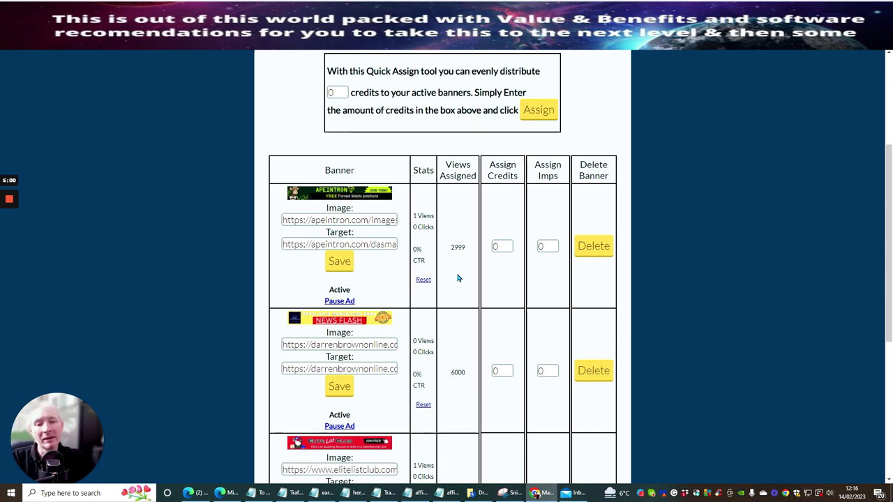
pyautogui.scroll(-3, 458, 267)
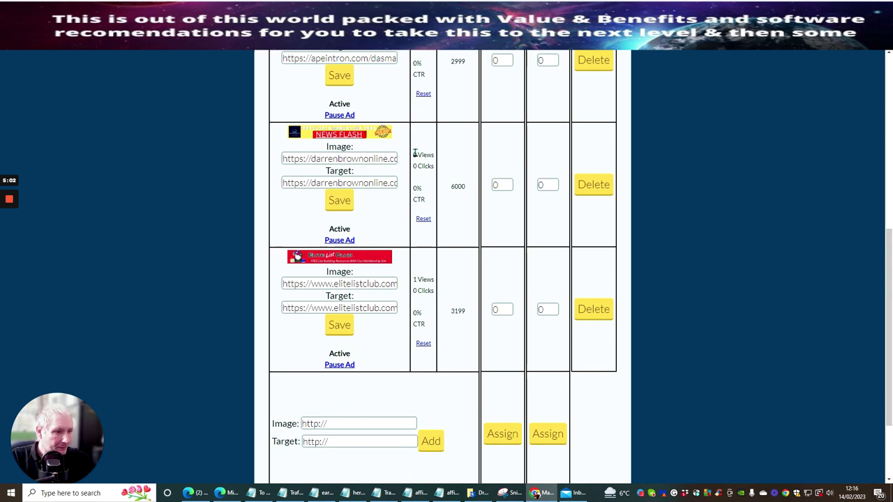
pyautogui.scroll(1, 363, 174)
pyautogui.click(345, 210)
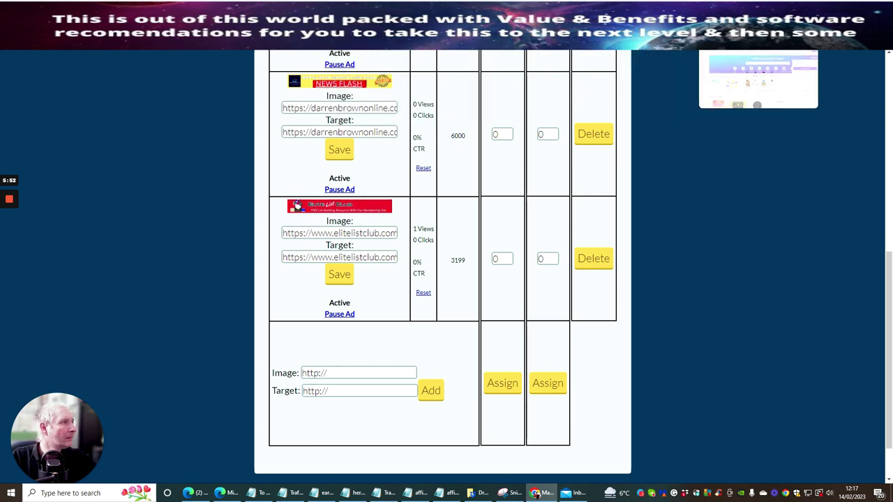
# Open Commission Gorilla in a new browser tab, sign in to the account and show the list of created pages.
pyautogui.hotkey('ctrl', 't')
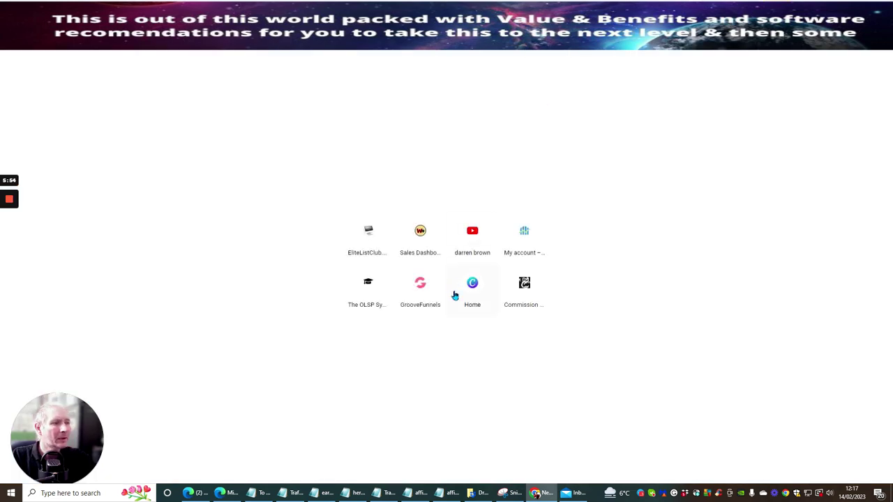
pyautogui.click(523, 282)
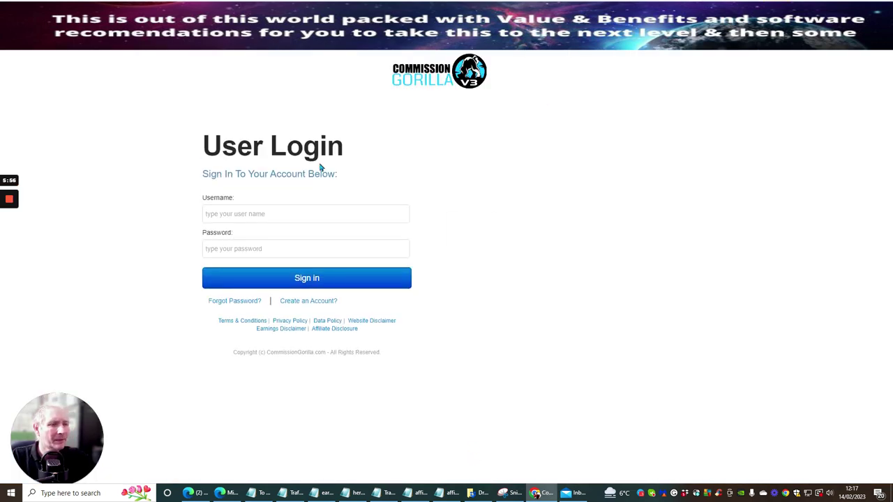
pyautogui.click(292, 278)
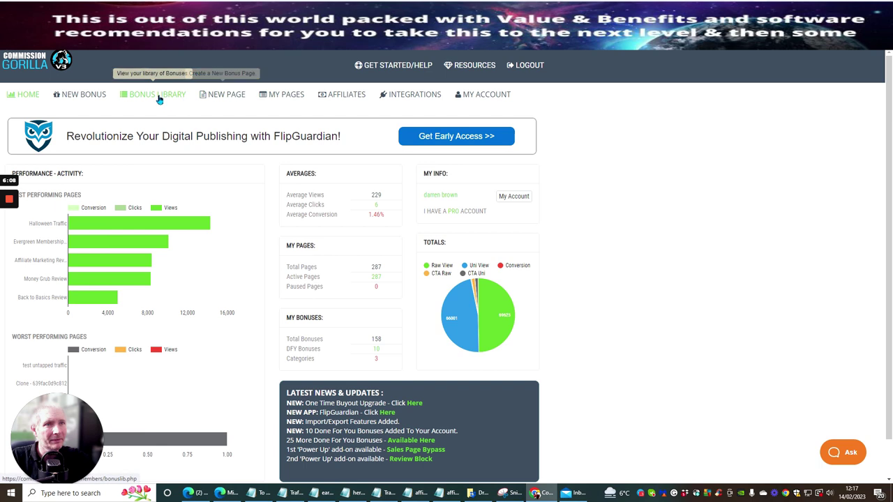
pyautogui.click(277, 98)
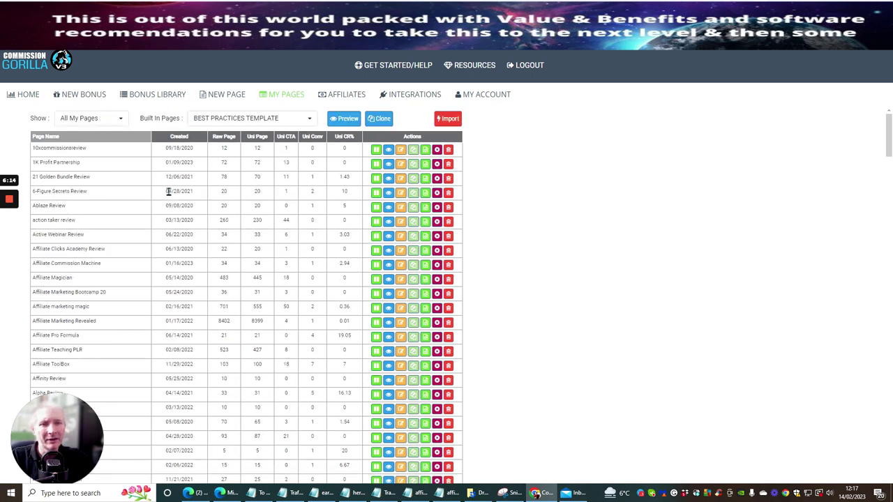
# Find the Time 4 Chat page in the list of created pages and copy its page link.
pyautogui.moveTo(83, 454); pyautogui.dragTo(610, 162)
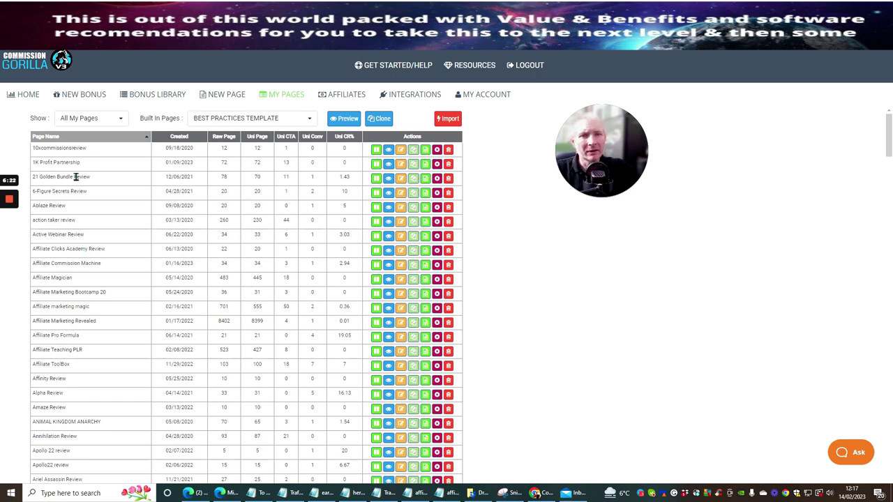
pyautogui.scroll(-3, 77, 178)
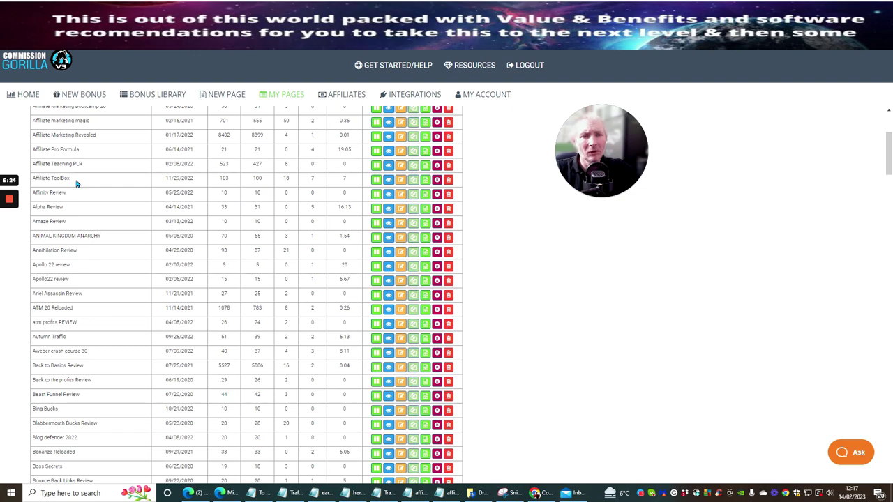
pyautogui.scroll(-9, 76, 182)
pyautogui.scroll(-10, 77, 183)
pyautogui.scroll(-10, 77, 182)
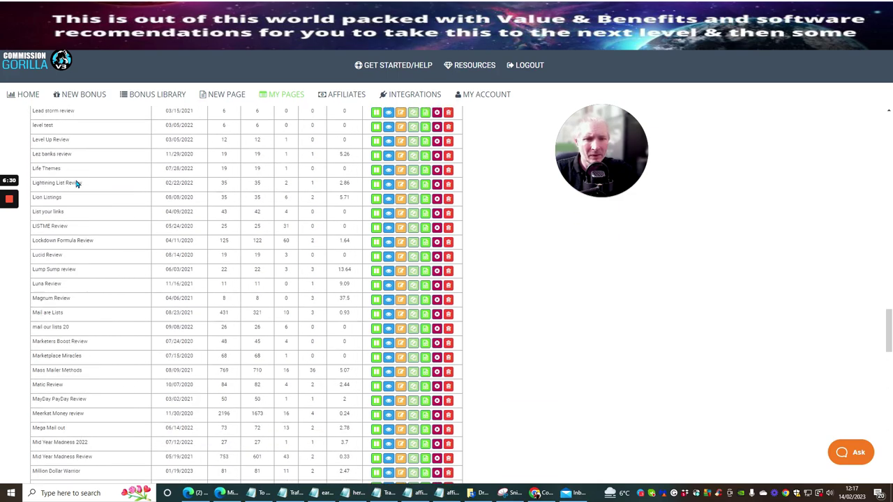
pyautogui.scroll(-10, 77, 183)
pyautogui.scroll(-10, 79, 183)
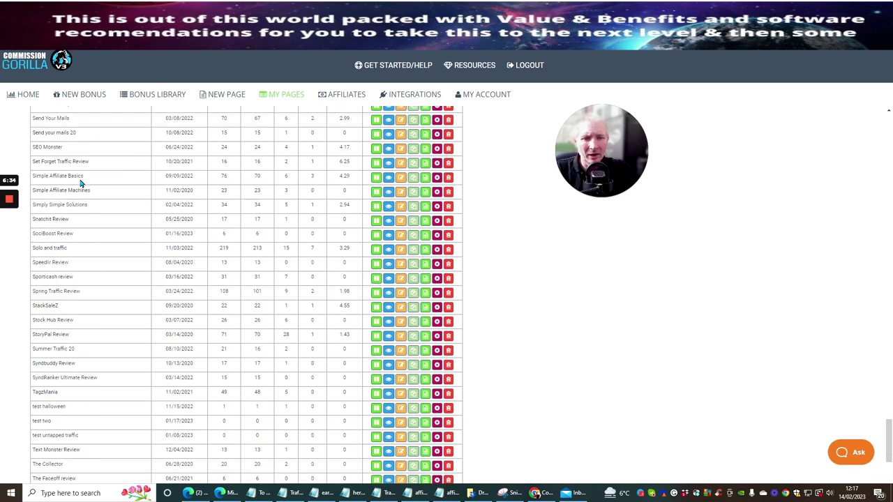
pyautogui.scroll(-3, 80, 183)
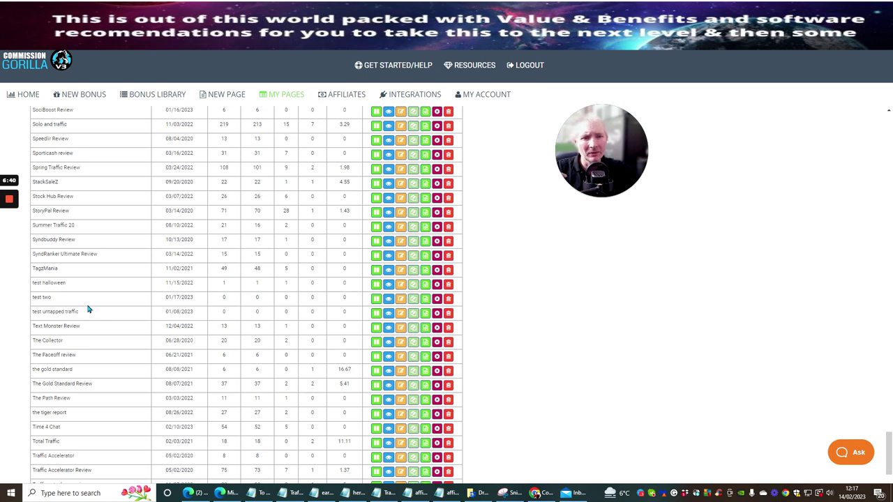
pyautogui.scroll(-2, 81, 259)
pyautogui.scroll(-2, 86, 252)
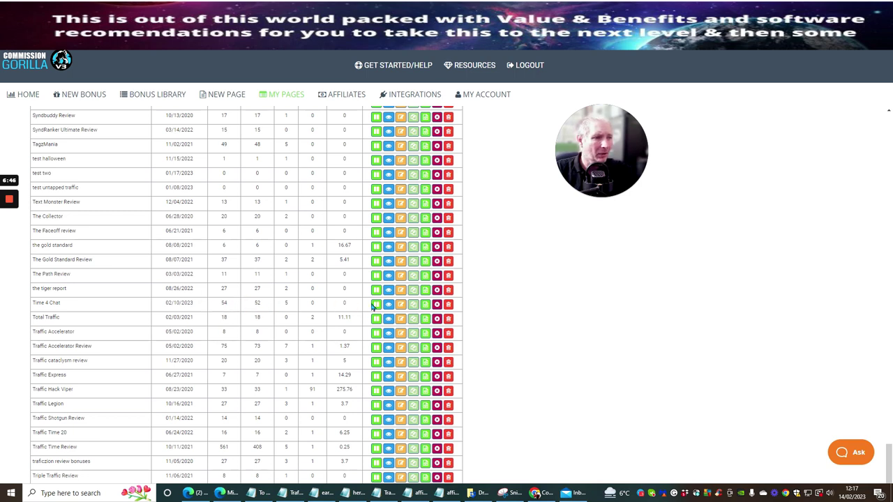
pyautogui.click(426, 305)
pyautogui.moveTo(407, 202); pyautogui.dragTo(242, 198)
pyautogui.rightClick(330, 201)
pyautogui.click(336, 209)
pyautogui.click(601, 370)
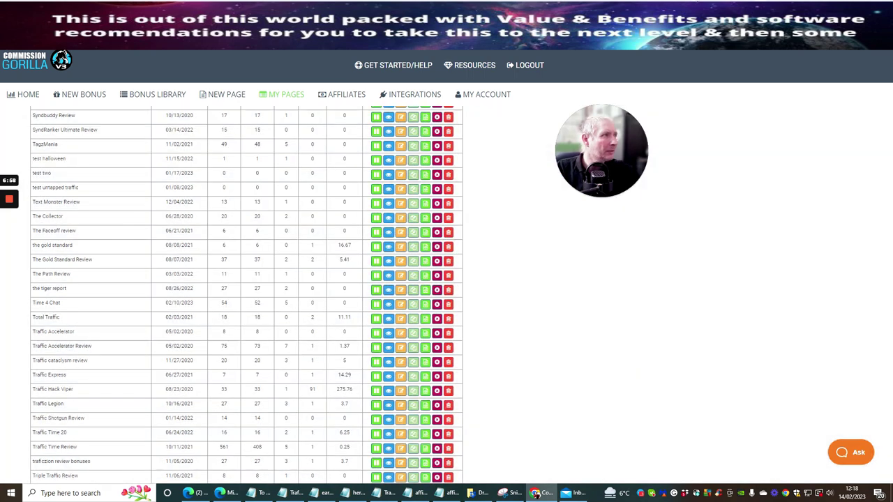
# Switch to the Mailsy Banner Ads page and paste the copied link as the new banner's target URL.
pyautogui.hotkey('ctrl', 'Tab')
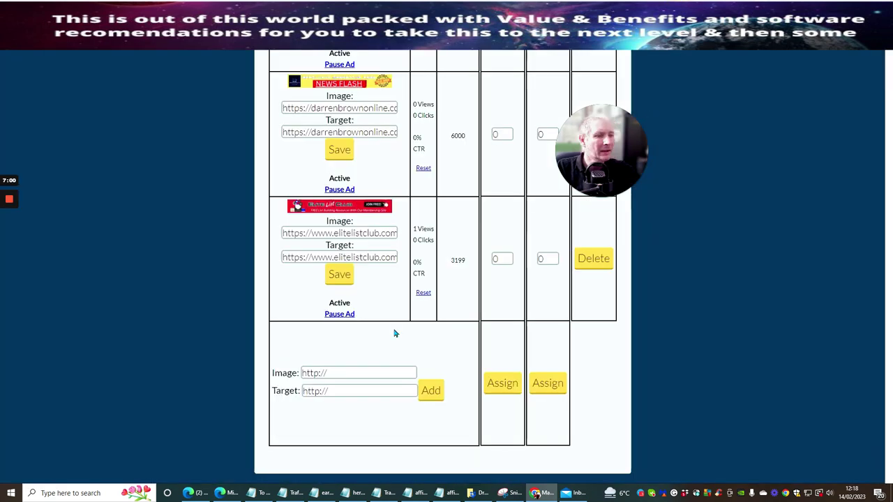
pyautogui.moveTo(329, 391); pyautogui.dragTo(279, 390)
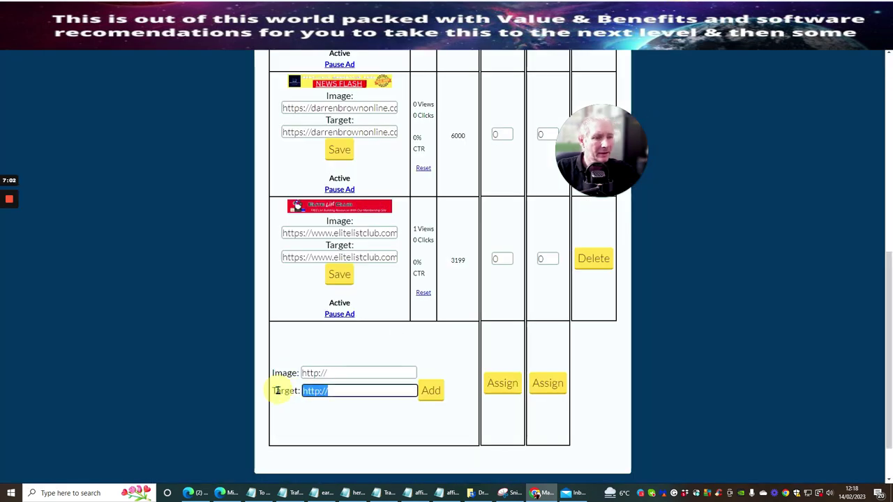
pyautogui.hotkey('ctrl', 'v')
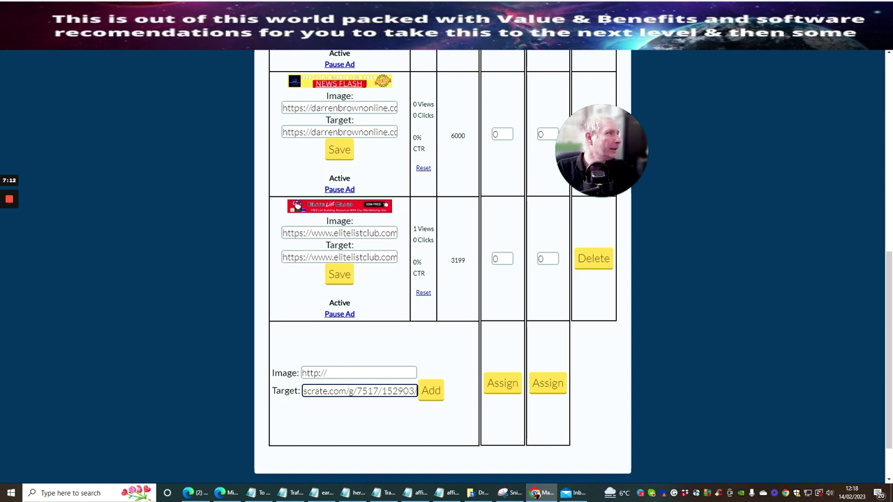
# Switch to the Elite List Club promotional page and examine the 468-60 banner and its banner URL.
pyautogui.hotkey('ctrl', 'Tab')
pyautogui.scroll(-8, 465, 247)
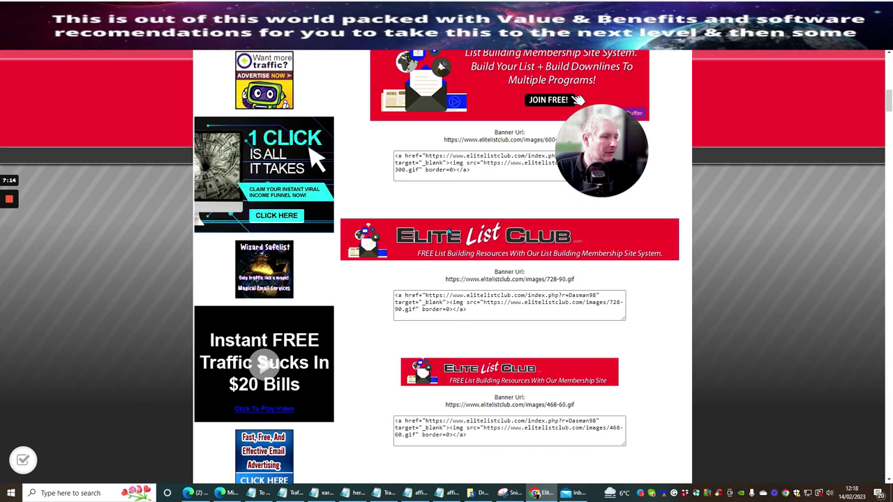
pyautogui.scroll(-2, 520, 310)
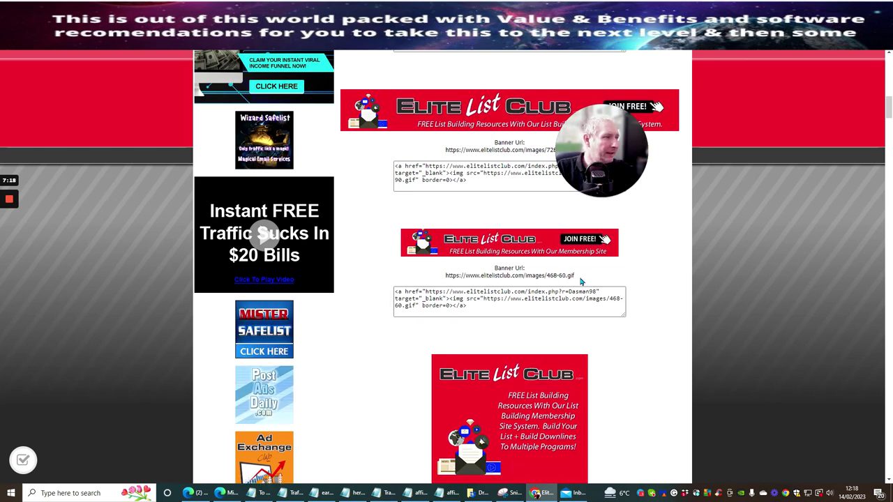
pyautogui.moveTo(599, 198); pyautogui.dragTo(74, 453)
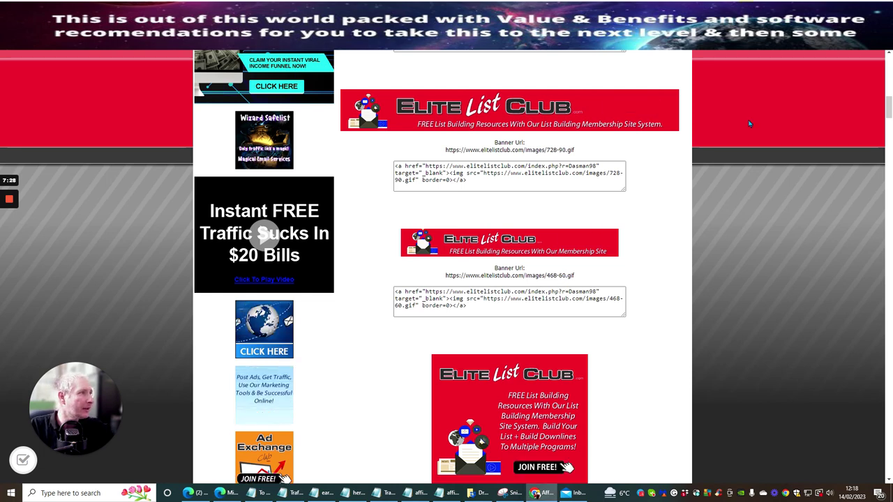
# Switch to Canva and create a new custom-size design 468 px wide and 60 px high.
pyautogui.hotkey('ctrl', 'Tab')
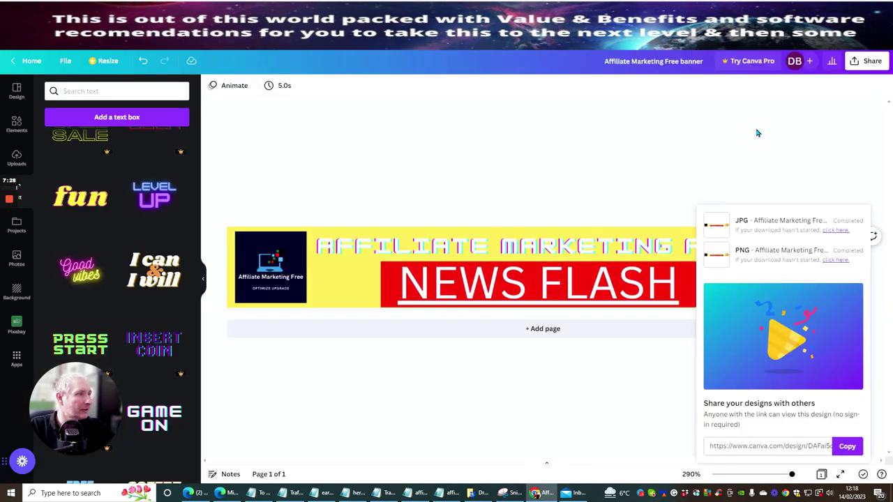
pyautogui.click(10, 59)
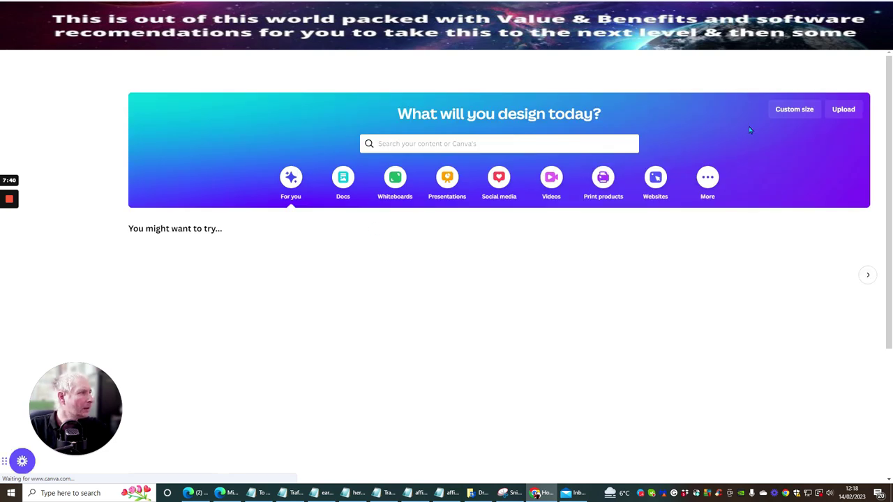
pyautogui.click(804, 110)
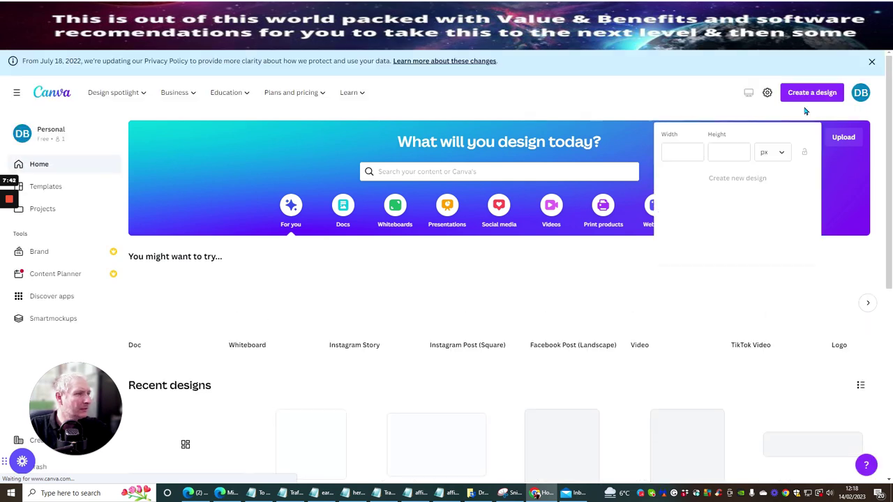
pyautogui.click(674, 152)
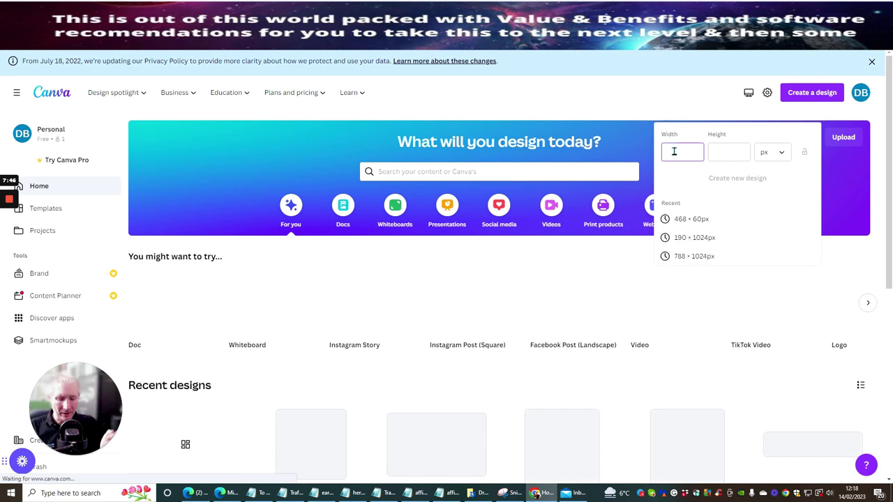
pyautogui.write('4')
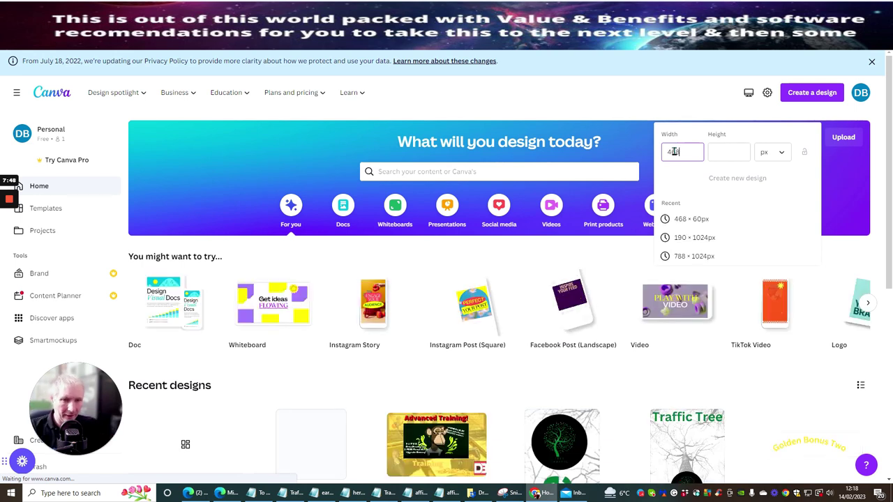
pyautogui.write('68')
pyautogui.click(725, 152)
pyautogui.click(725, 152)
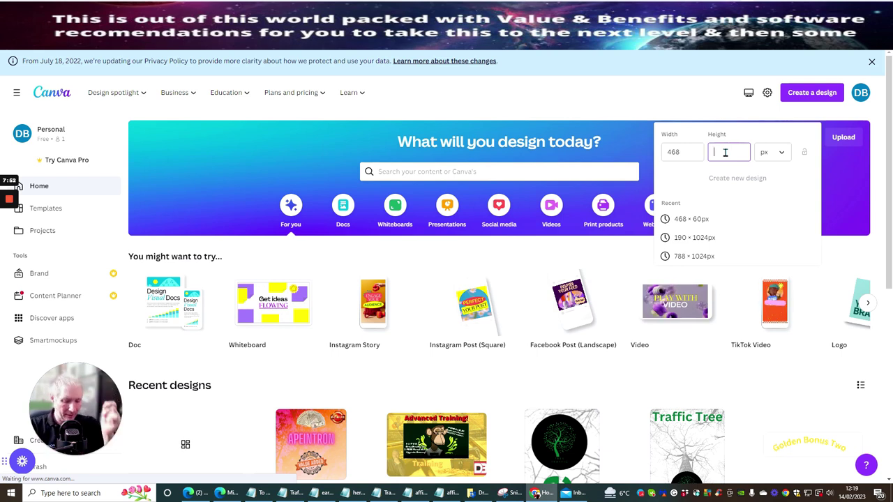
pyautogui.write('60')
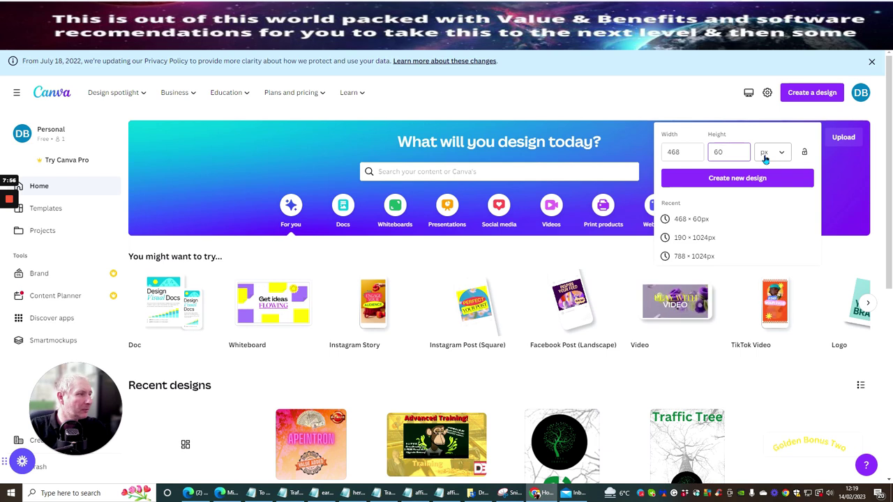
pyautogui.click(735, 178)
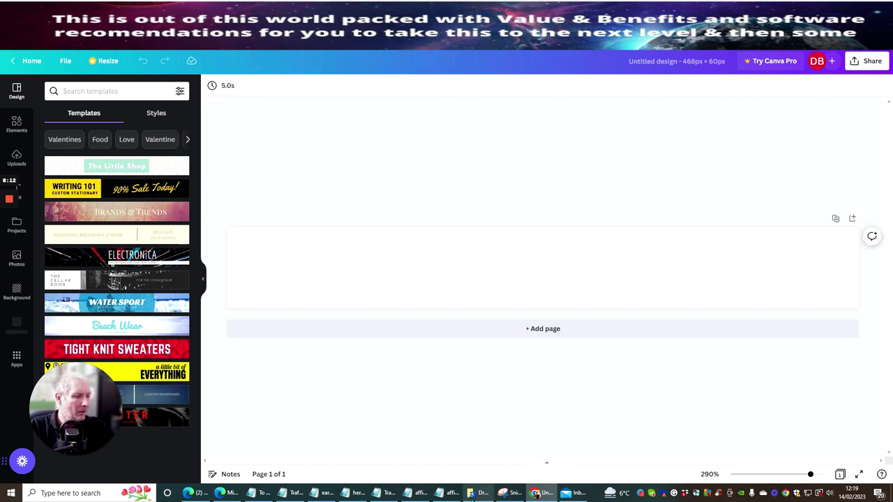
# Switch to File Explorer and open the TIME 4 CHAT REVIEW folder inside Dropbox.
pyautogui.click(476, 492)
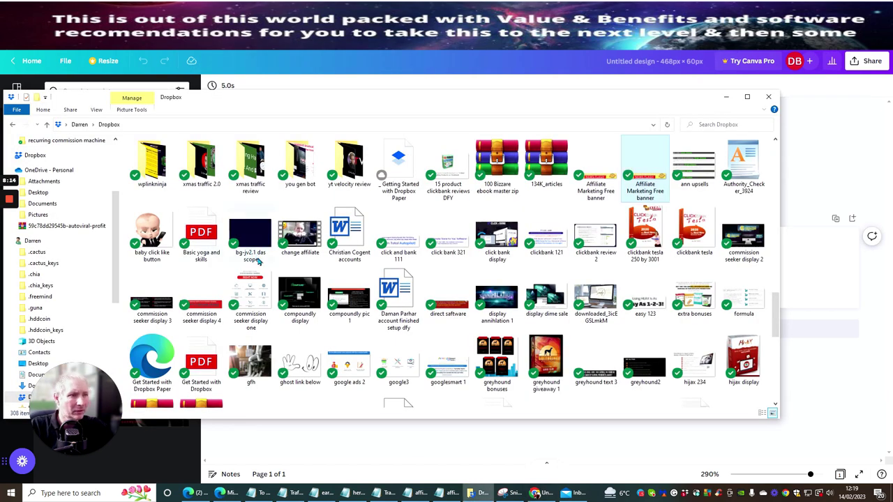
pyautogui.scroll(10, 258, 261)
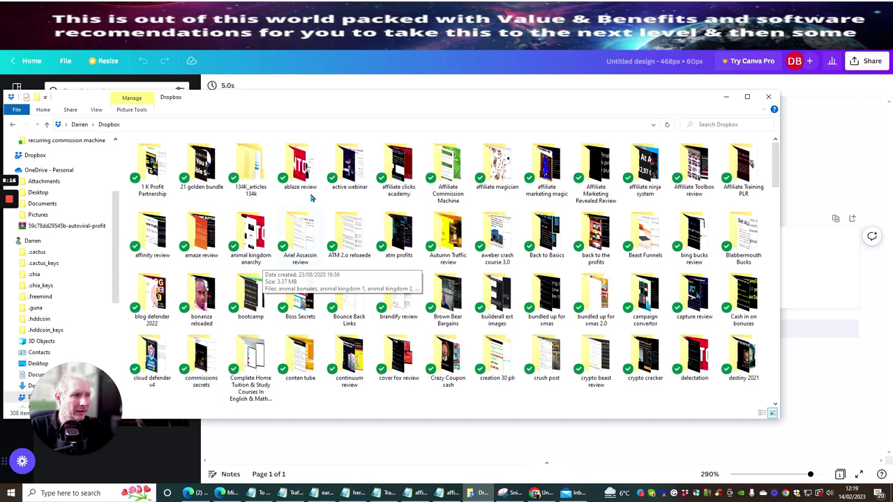
pyautogui.scroll(-6, 312, 194)
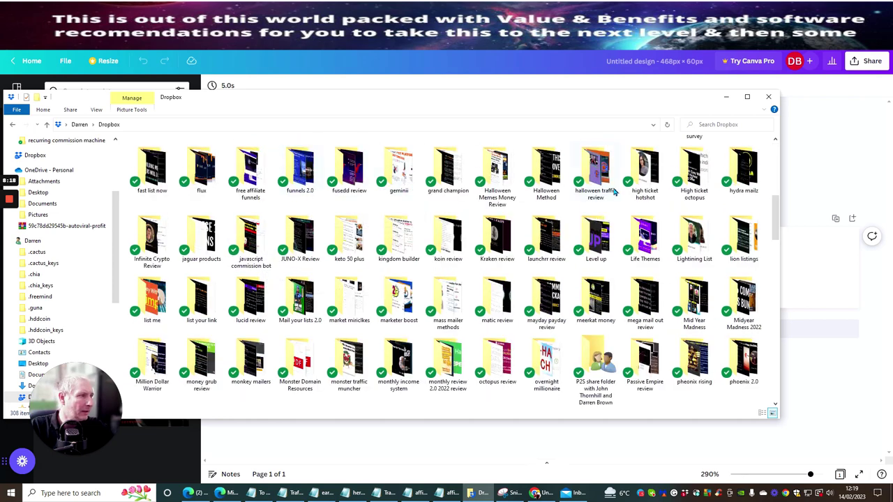
pyautogui.scroll(-10, 479, 195)
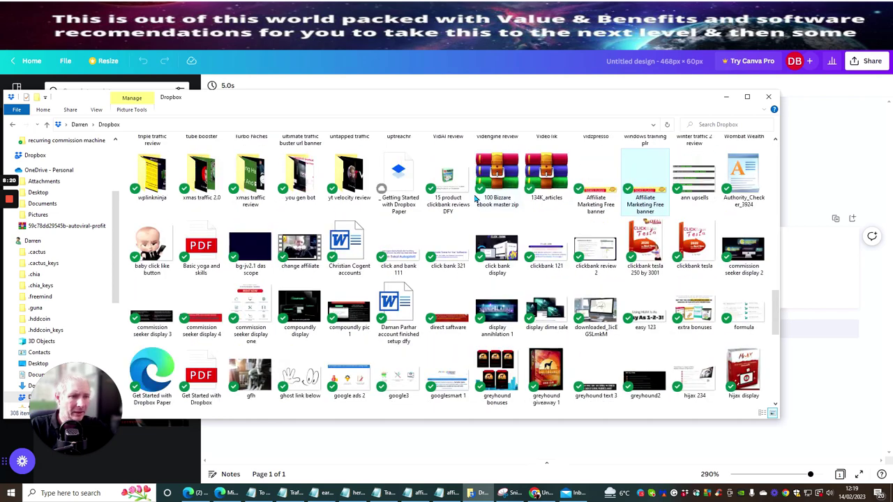
pyautogui.scroll(3, 464, 237)
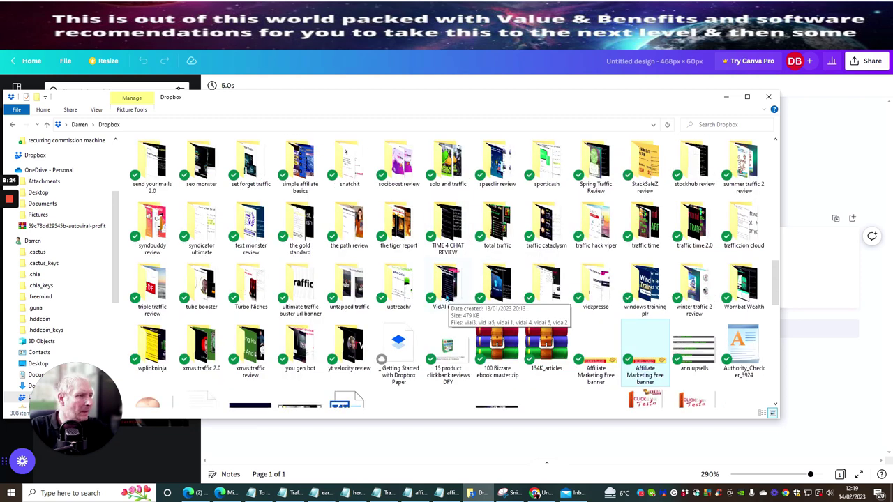
pyautogui.doubleClick(447, 227)
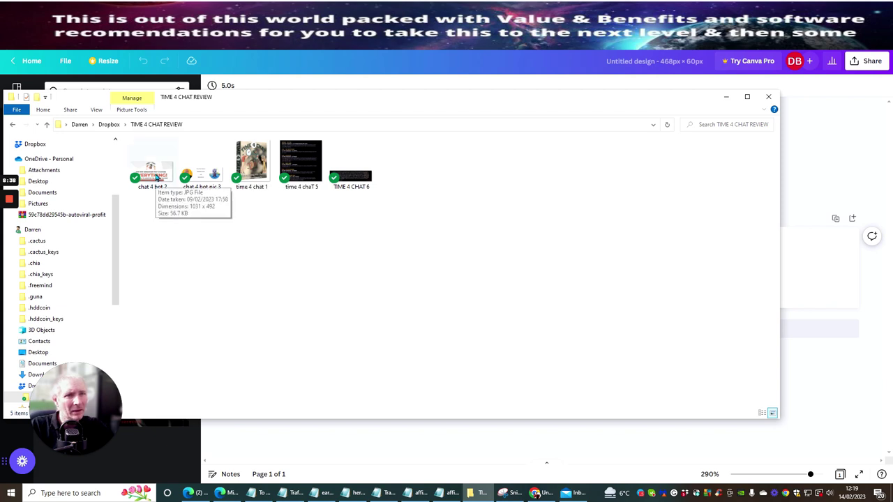
# View the "chat 4 bot 2" image at full size and close the viewer.
pyautogui.click(155, 170)
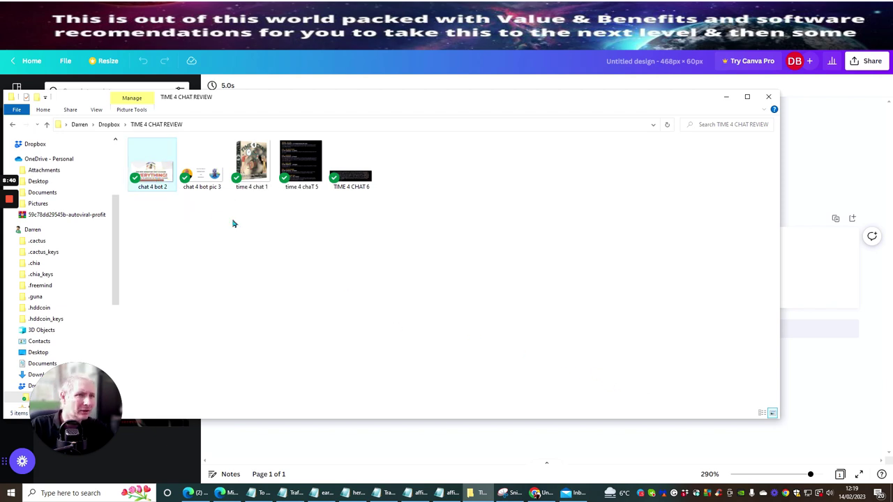
pyautogui.doubleClick(152, 178)
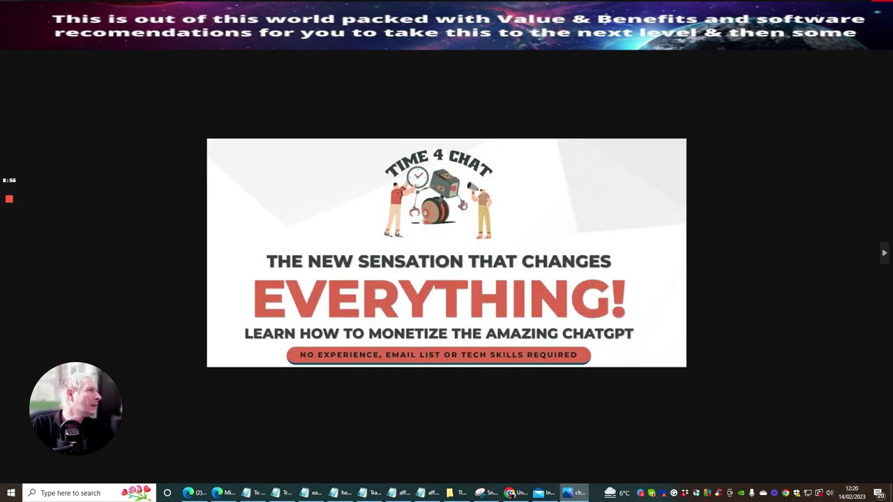
pyautogui.hotkey('alt', 'F4')
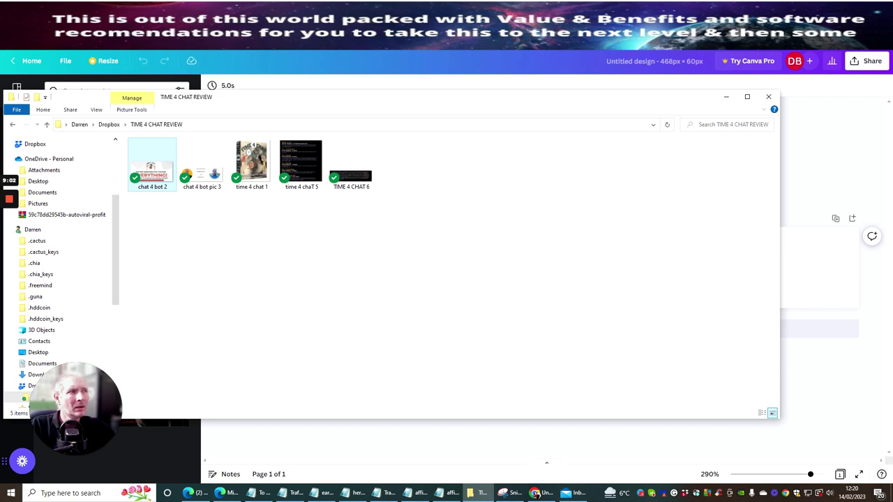
# Switch back to the blank 468 × 60 px Canva design and upload the "chat 4 bot 2" image from the recent files.
pyautogui.hotkey('alt', 'Tab')
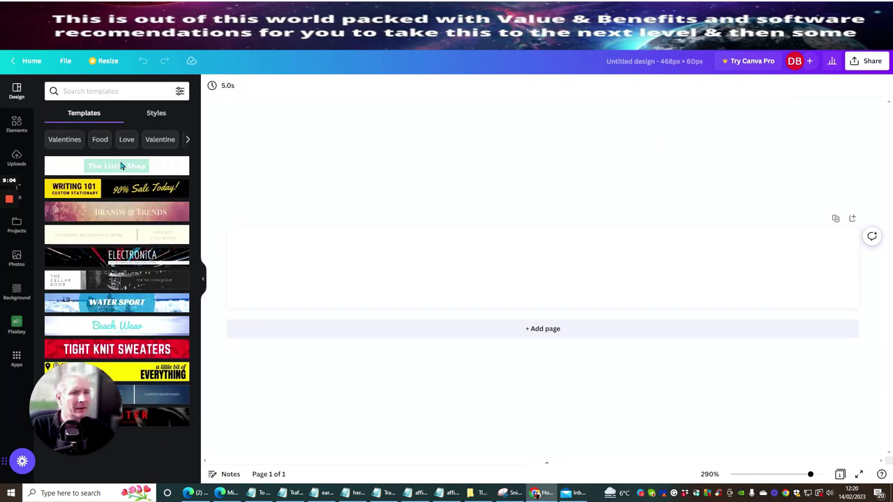
pyautogui.hotkey('ctrl', 'Tab')
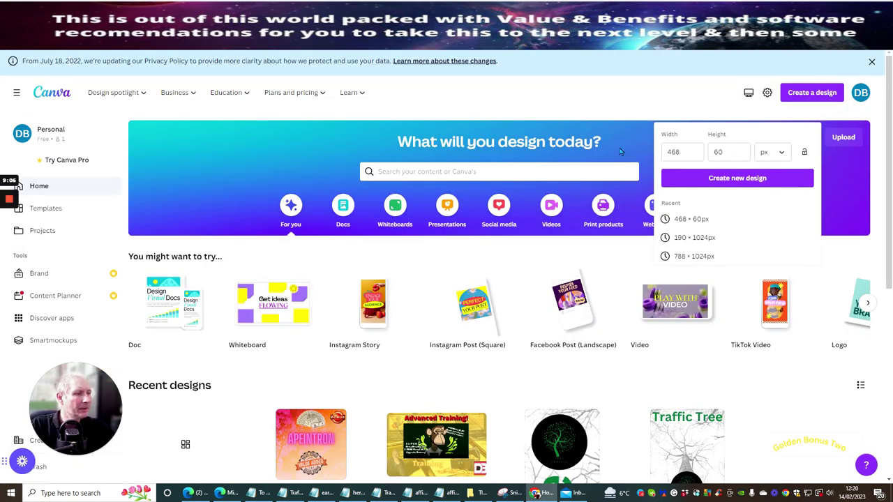
pyautogui.hotkey('ctrl', 'Tab')
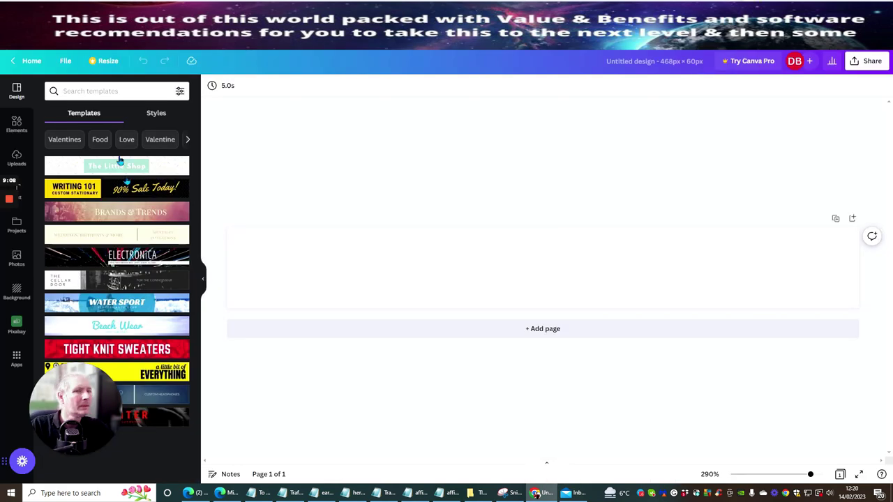
pyautogui.click(16, 158)
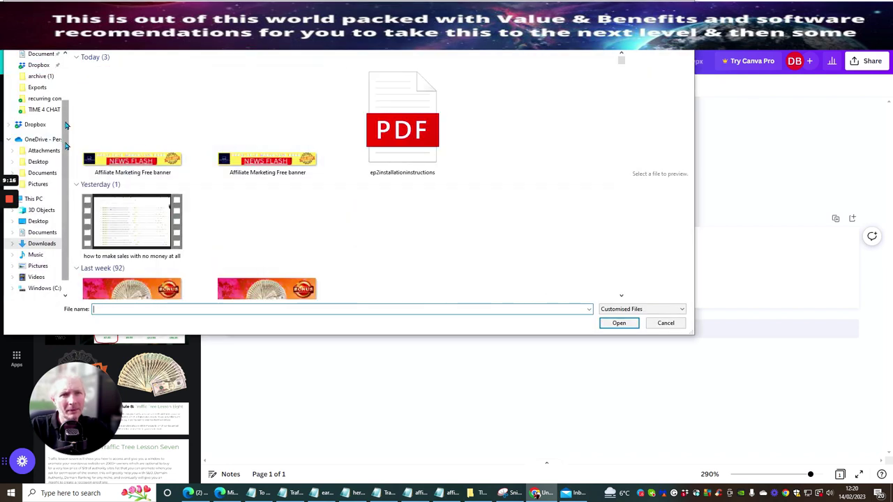
pyautogui.scroll(2, 67, 125)
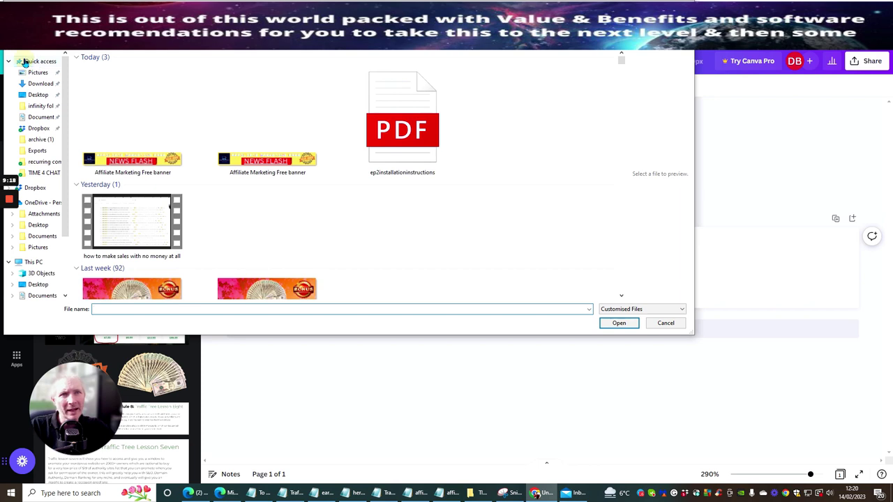
pyautogui.click(24, 61)
pyautogui.scroll(-5, 206, 149)
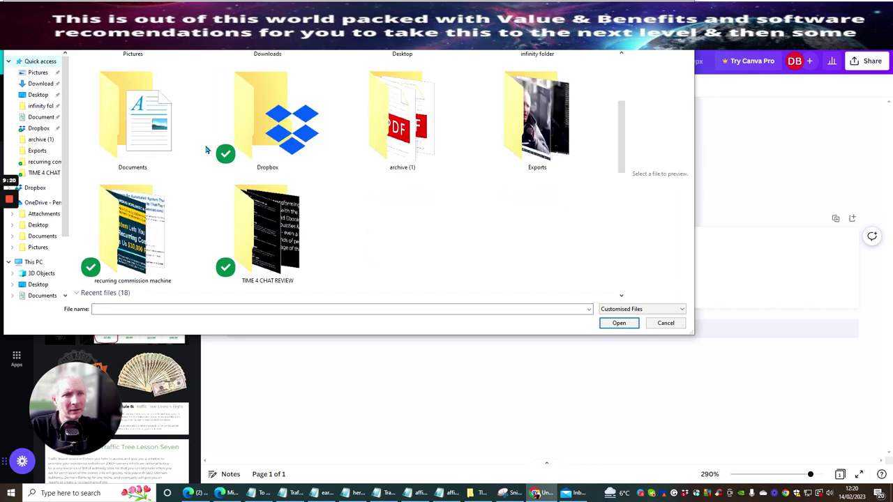
pyautogui.click(159, 143)
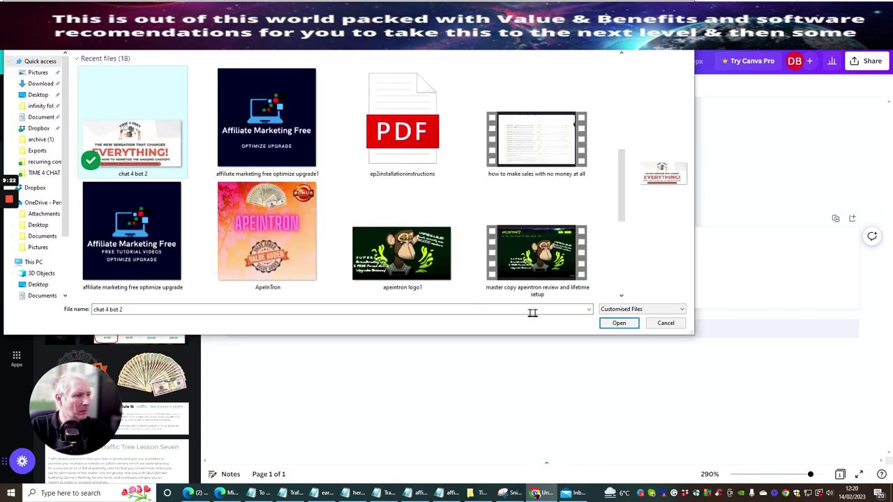
pyautogui.click(619, 322)
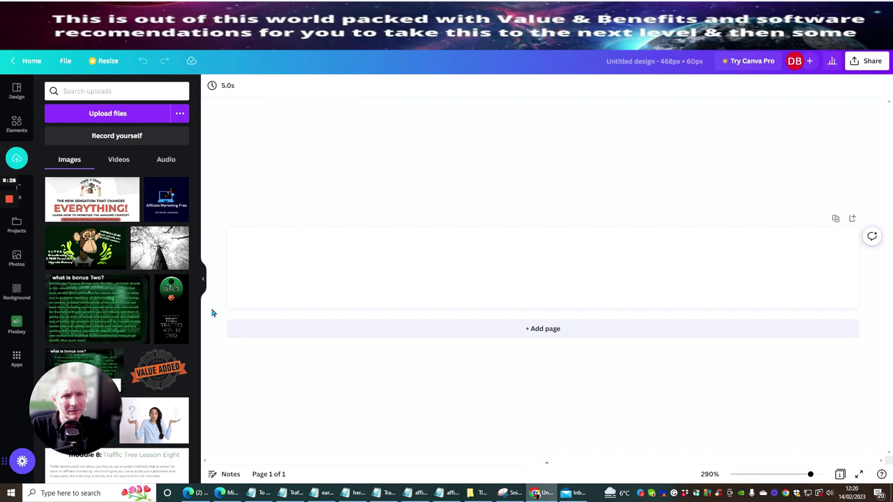
# Add the uploaded "chat 4 bot 2" image, enlarge and crop it to about 209 × 60 px, and place it near the banner's centre.
pyautogui.click(91, 199)
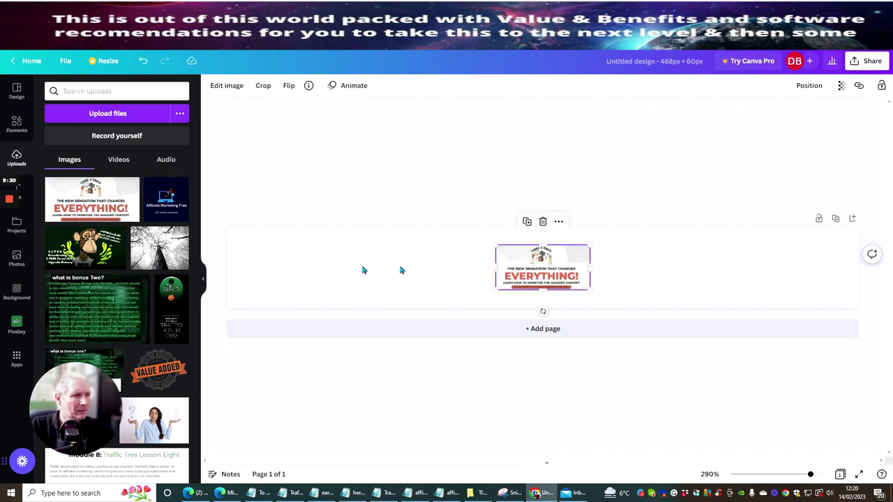
pyautogui.moveTo(494, 289); pyautogui.dragTo(451, 293)
pyautogui.moveTo(589, 245); pyautogui.dragTo(629, 228)
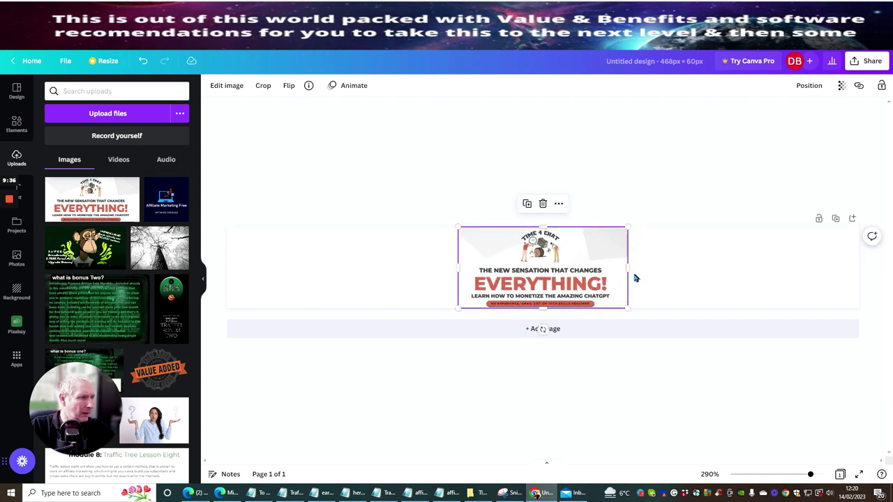
pyautogui.moveTo(628, 228); pyautogui.dragTo(730, 217)
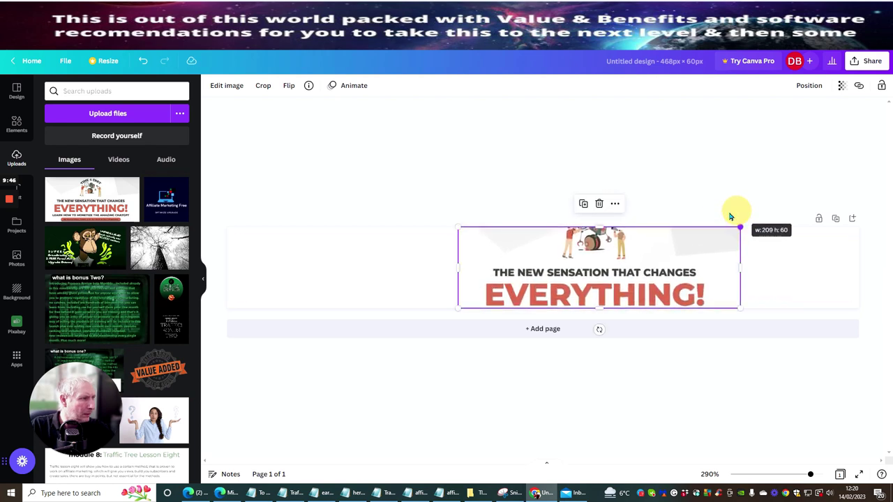
pyautogui.moveTo(486, 257); pyautogui.dragTo(405, 259)
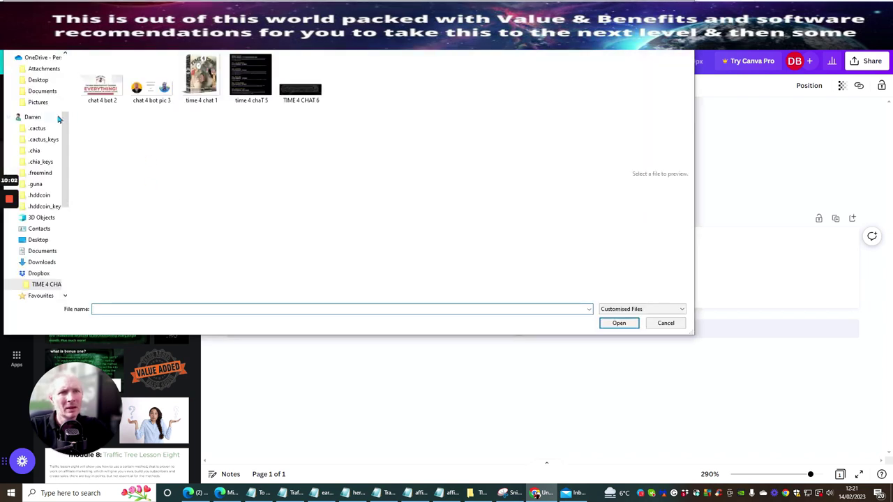
# Upload the "time_4_chat_1-removebg-preview" image from the Downloads folder.
pyautogui.scroll(5, 42, 111)
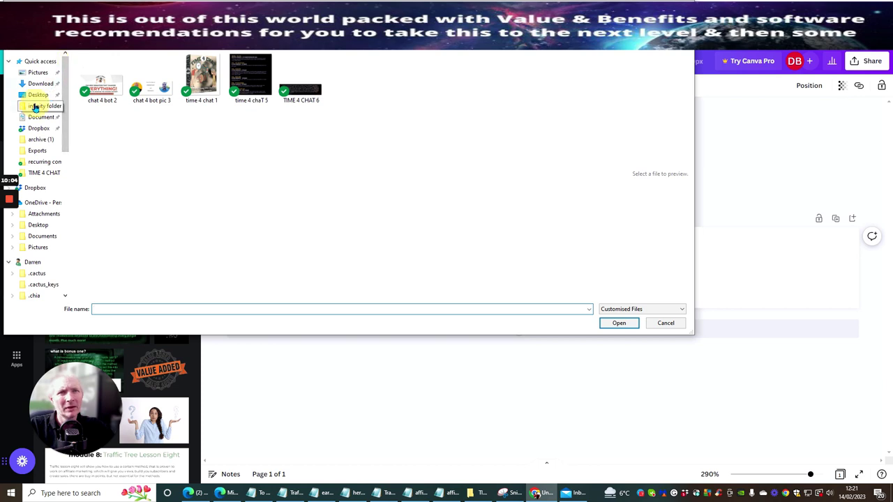
pyautogui.click(31, 83)
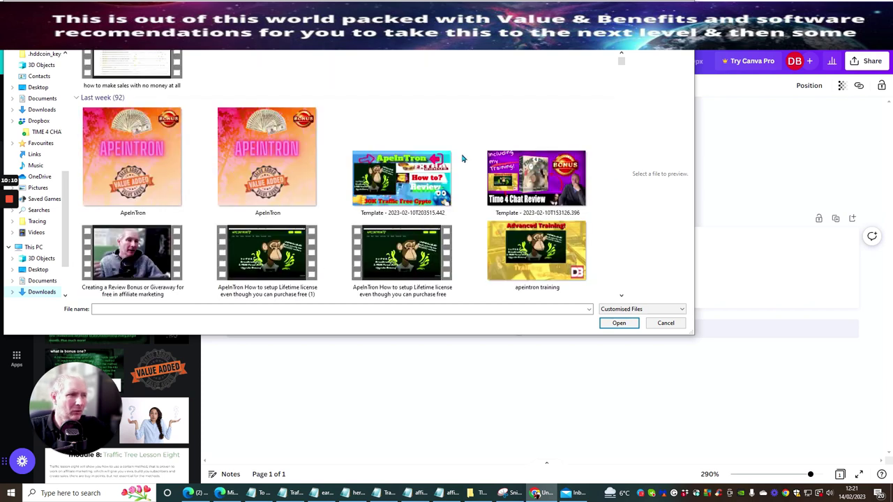
pyautogui.scroll(3, 461, 159)
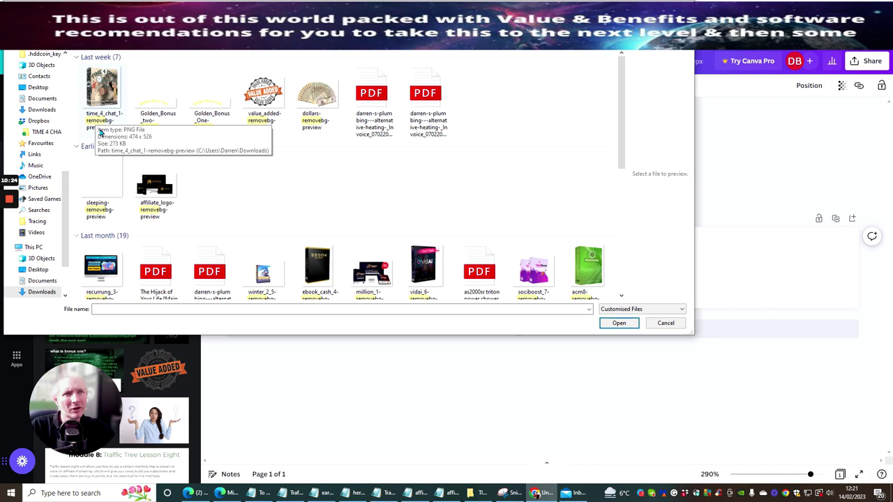
pyautogui.click(106, 97)
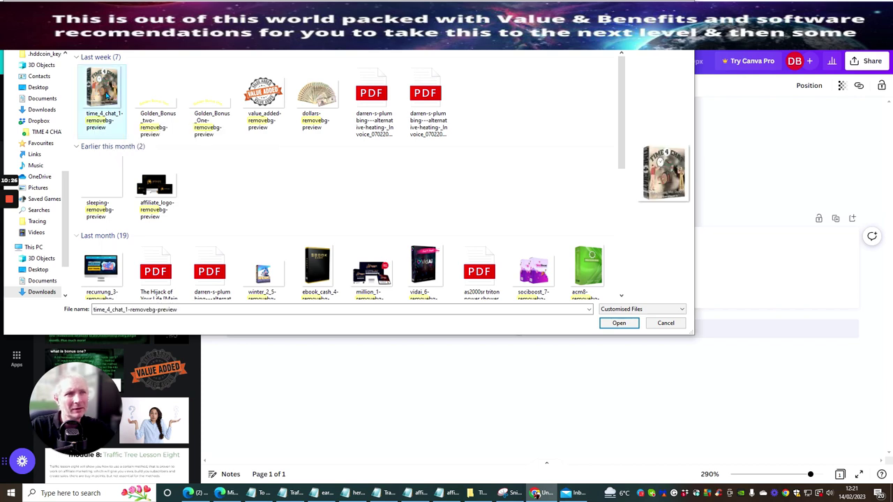
pyautogui.click(613, 323)
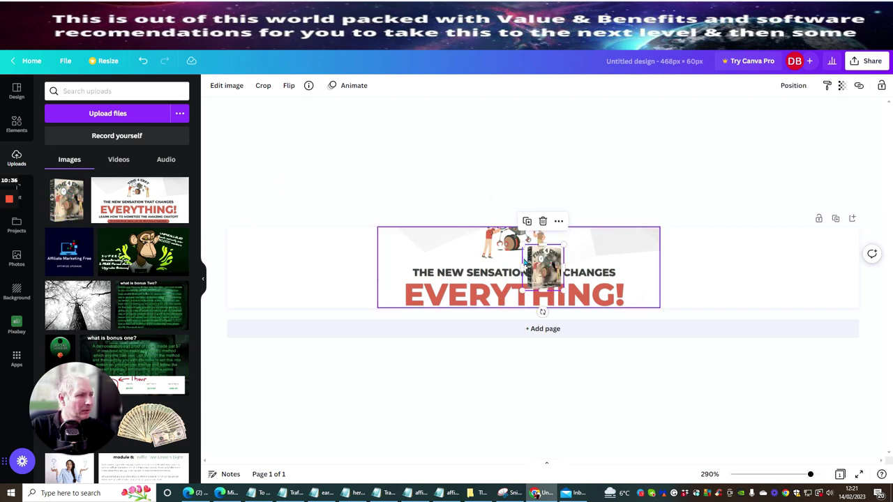
# Place the Time 4 Chat box image at the banner's left end and enlarge it to the full banner height.
pyautogui.moveTo(544, 265); pyautogui.dragTo(323, 234)
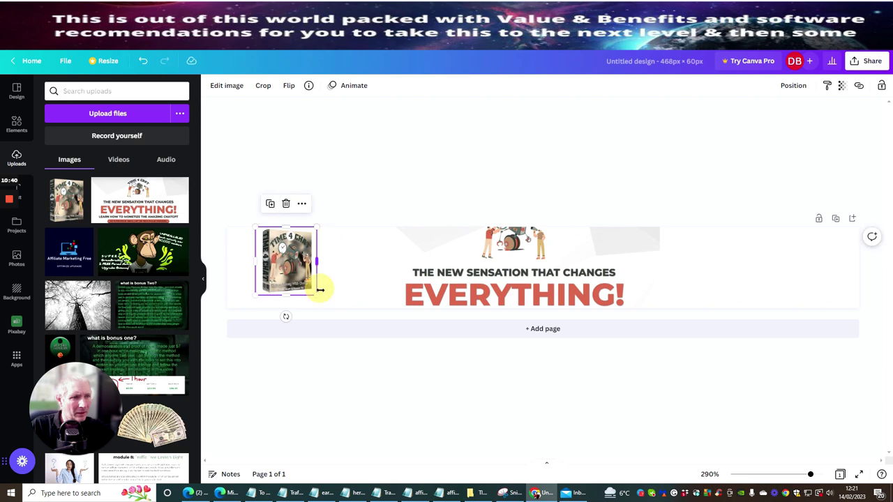
pyautogui.moveTo(316, 294); pyautogui.dragTo(326, 306)
pyautogui.moveTo(299, 269); pyautogui.dragTo(269, 263)
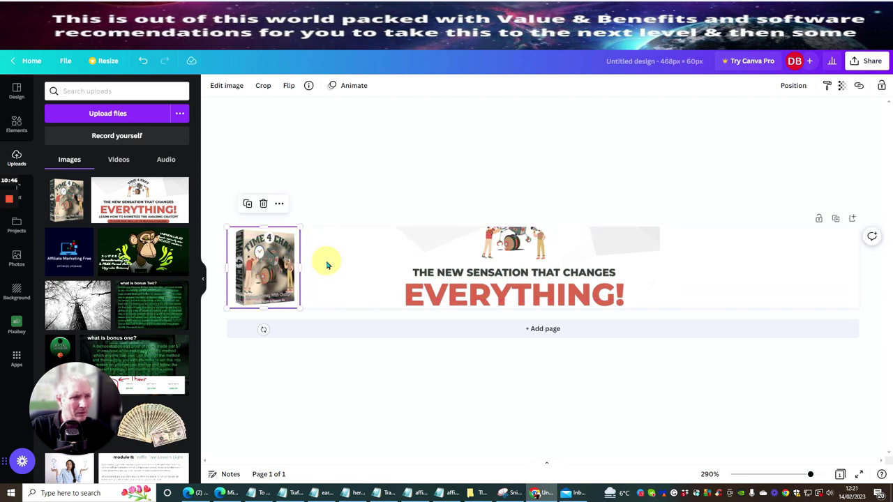
# Add the fanned dollar bills image, enlarge it to the banner height, and place it at the banner's right end.
pyautogui.moveTo(151, 417); pyautogui.dragTo(602, 232)
pyautogui.moveTo(600, 289); pyautogui.dragTo(624, 304)
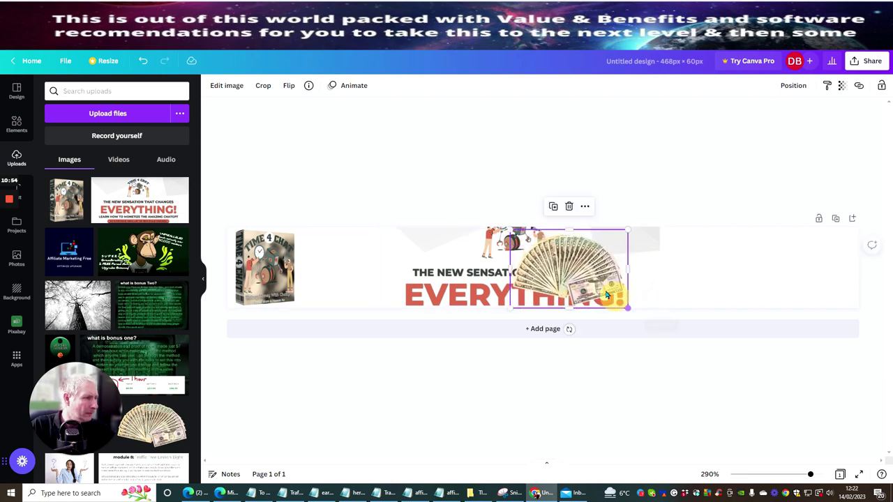
pyautogui.moveTo(571, 270); pyautogui.dragTo(797, 264)
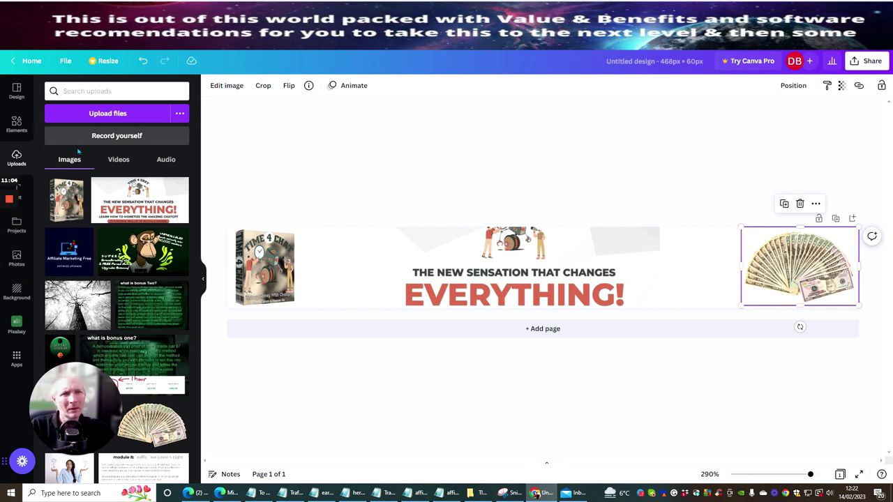
# Add the yellow pointing-hand sticker beside the box image and a reduced white starburst sticker between the headline image and the dollar bills.
pyautogui.click(17, 120)
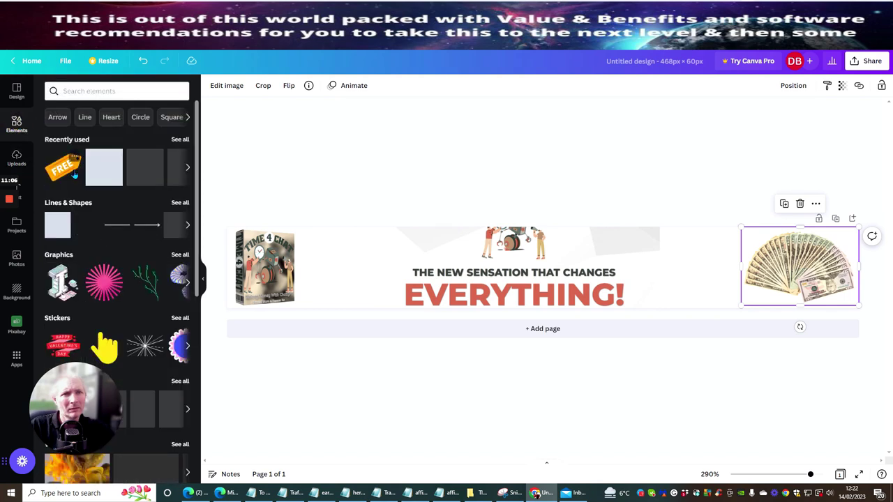
pyautogui.moveTo(104, 349); pyautogui.dragTo(335, 275)
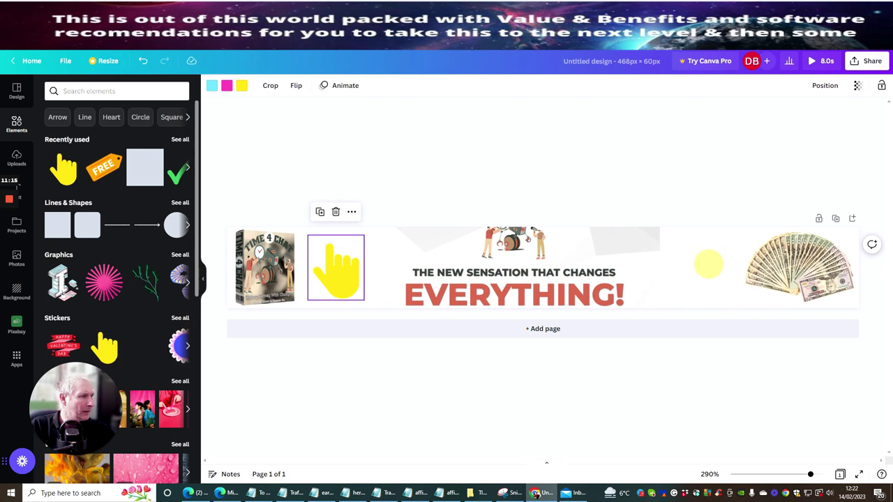
pyautogui.click(705, 269)
pyautogui.moveTo(706, 270); pyautogui.dragTo(673, 255)
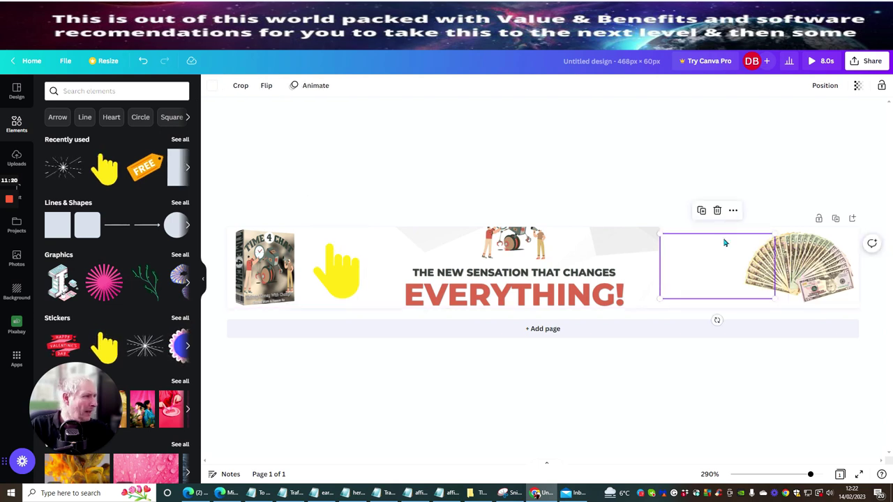
pyautogui.moveTo(772, 235); pyautogui.dragTo(733, 242)
pyautogui.moveTo(693, 265); pyautogui.dragTo(692, 259)
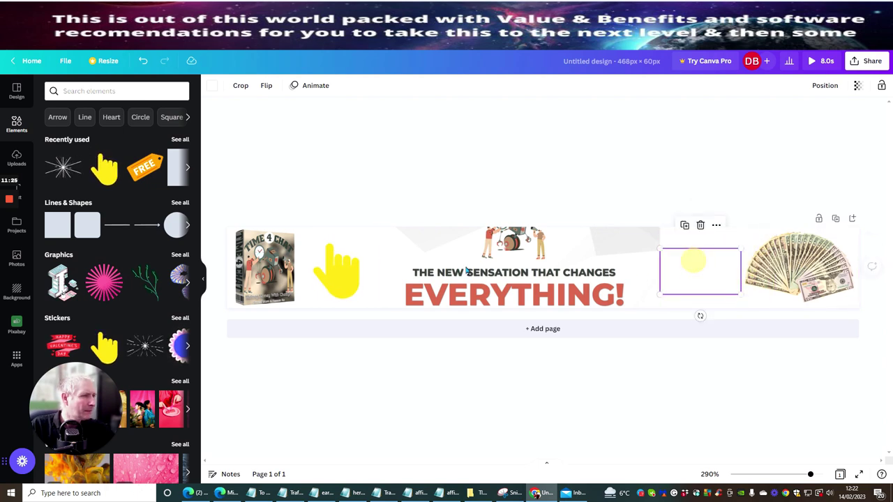
# Set the banner background to the beige photo colour and move the hand sticker over the box image's lower right corner.
pyautogui.click(301, 307)
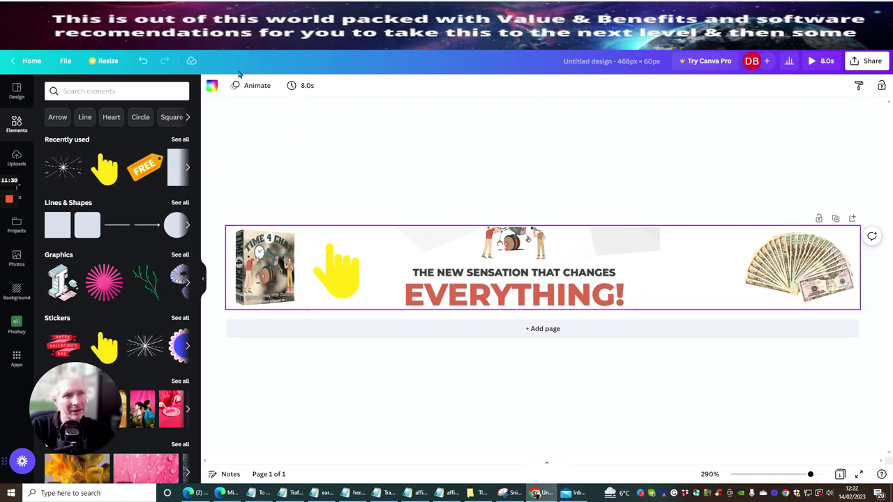
pyautogui.click(212, 85)
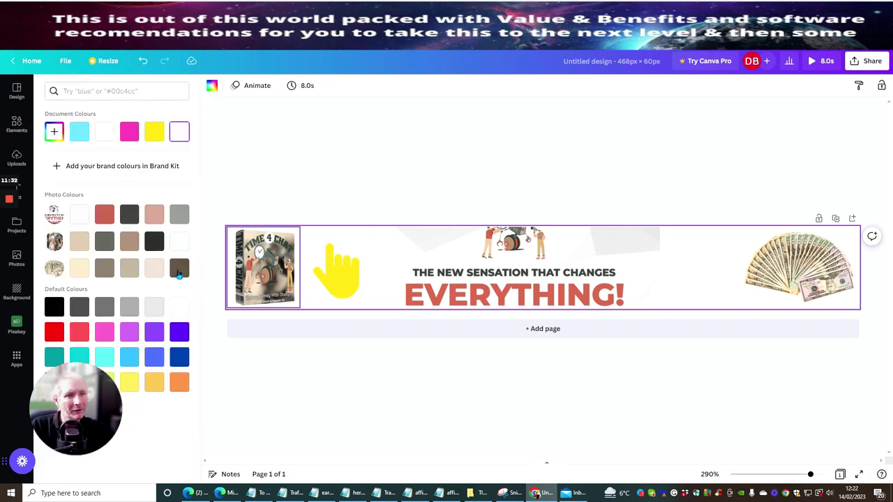
pyautogui.click(126, 269)
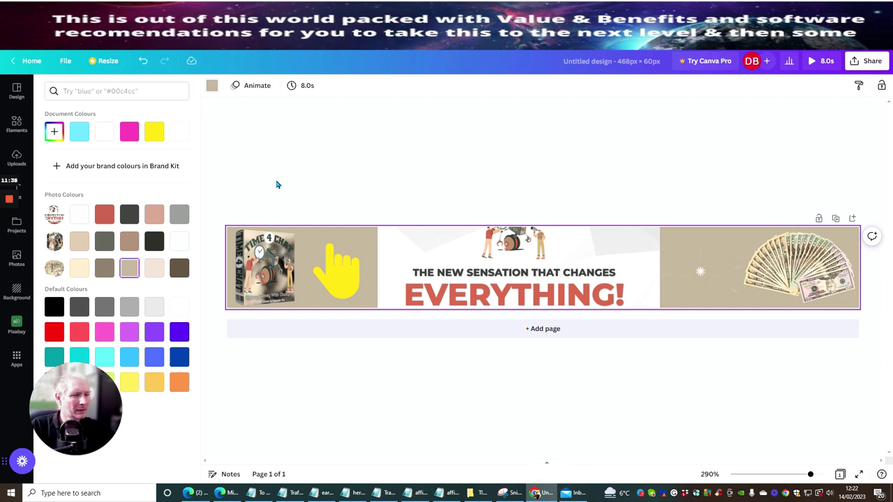
pyautogui.moveTo(338, 275); pyautogui.dragTo(294, 286)
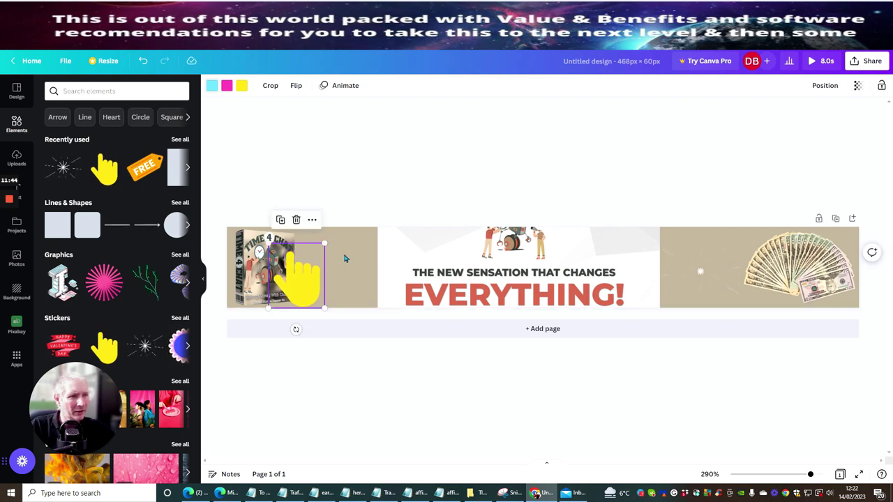
pyautogui.click(347, 262)
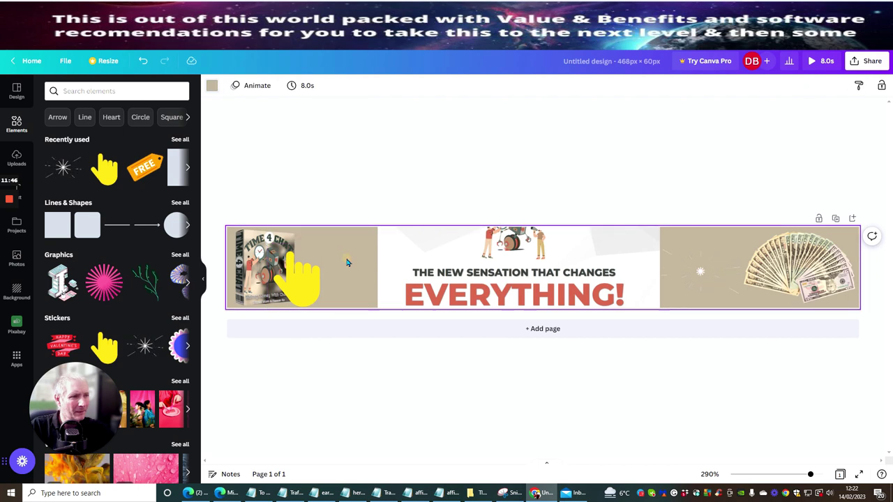
# Rename the design as "timefor chat 4" and open its sharing and download options.
pyautogui.click(666, 62)
pyautogui.write('t')
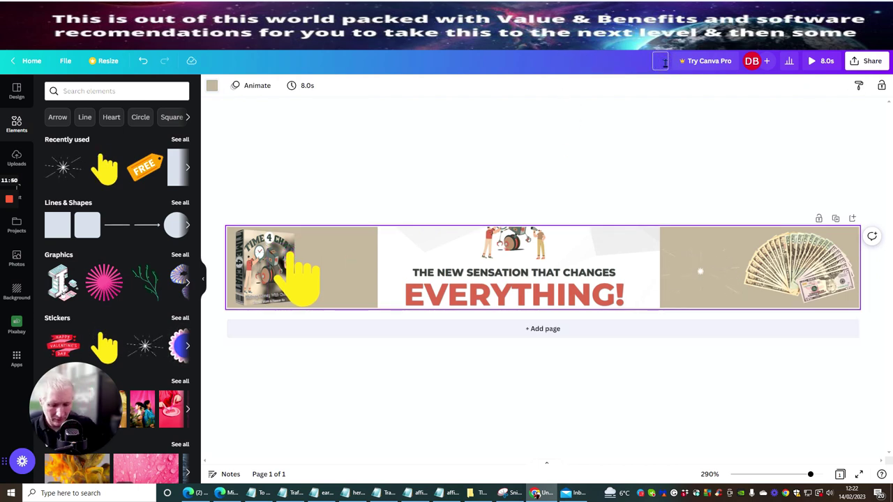
pyautogui.write('imefo')
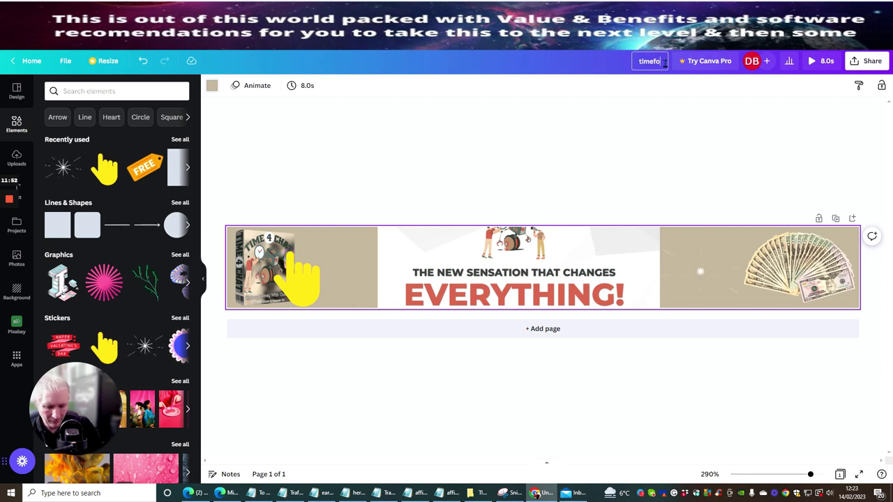
pyautogui.write('r chat 3')
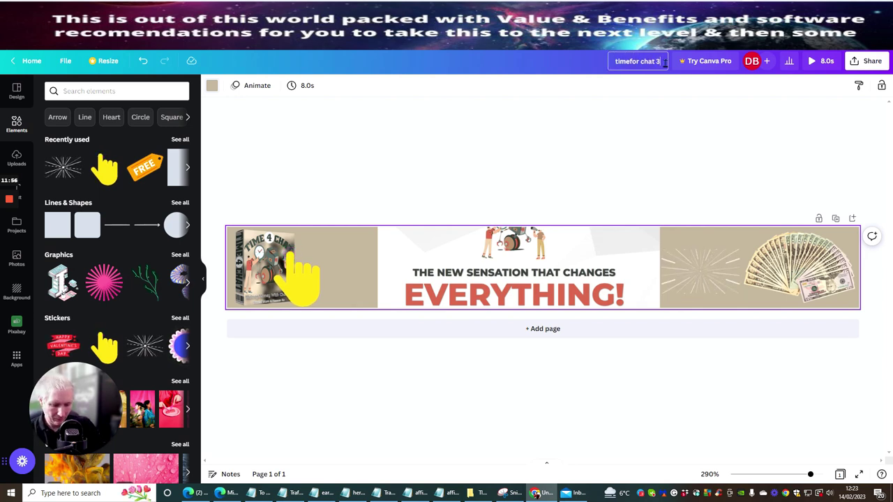
pyautogui.press('BackSpace')
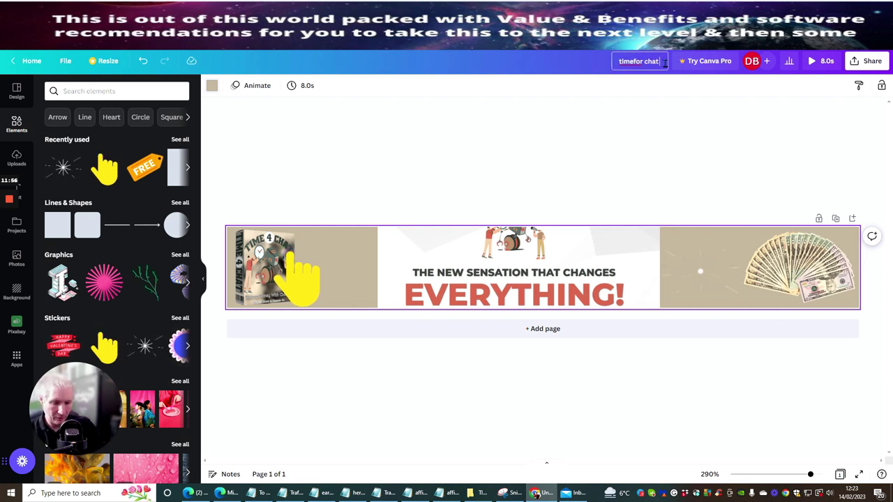
pyautogui.write('4')
pyautogui.click(865, 60)
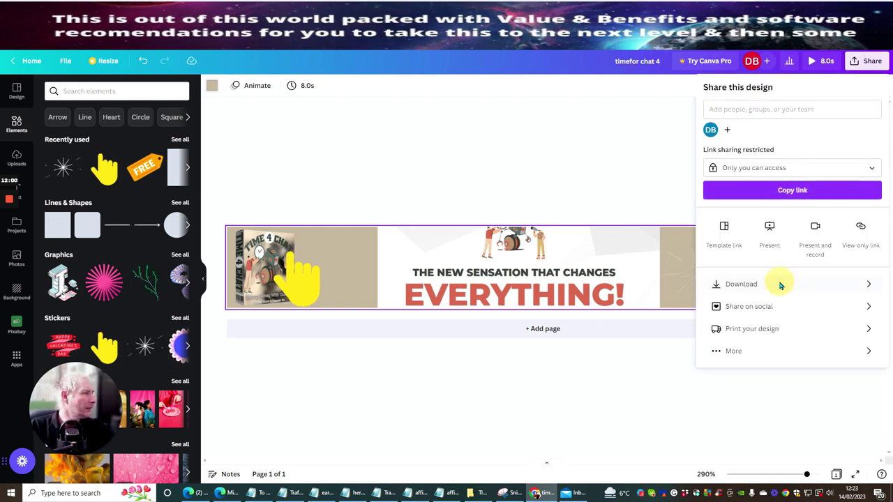
# Download the banner as an MP4 video and delete its pointing-hand and white starburst stickers.
pyautogui.click(779, 284)
pyautogui.click(782, 213)
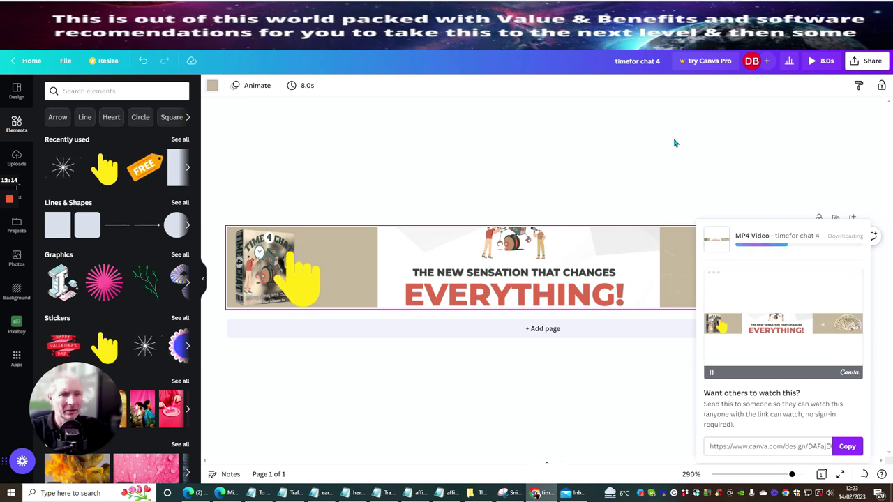
pyautogui.click(298, 275)
pyautogui.press('Delete')
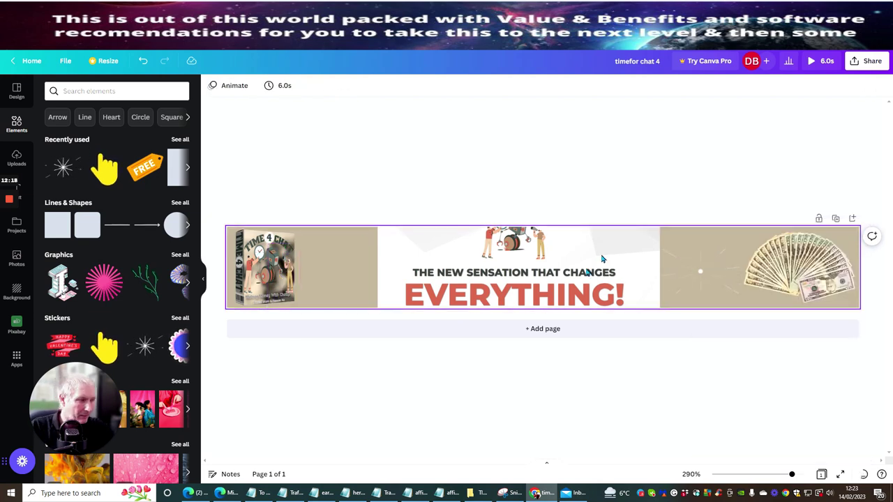
pyautogui.click(701, 291)
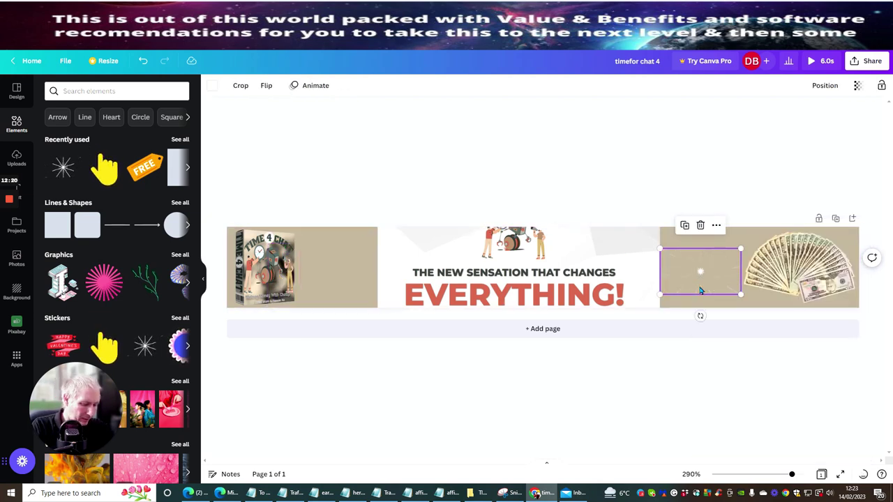
pyautogui.press('Delete')
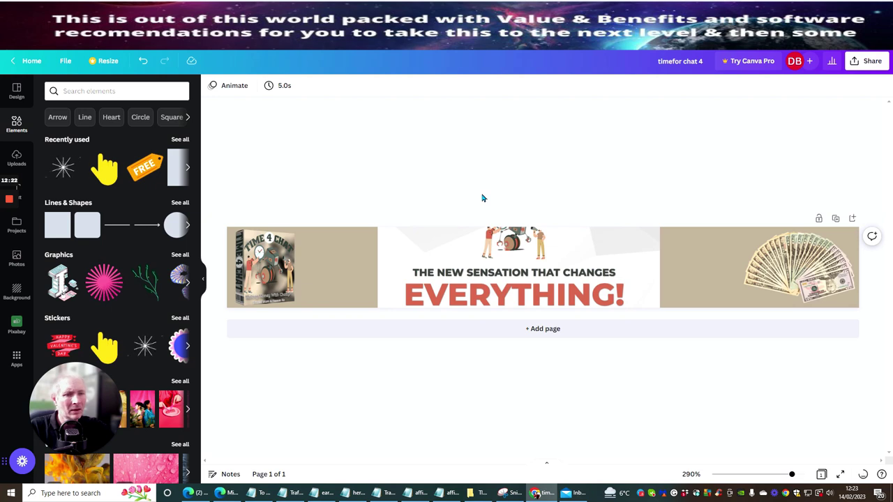
# Search the elements for "gif" and add the yellow sparkle graphic between the box image and the headline image.
pyautogui.scroll(-5, 112, 198)
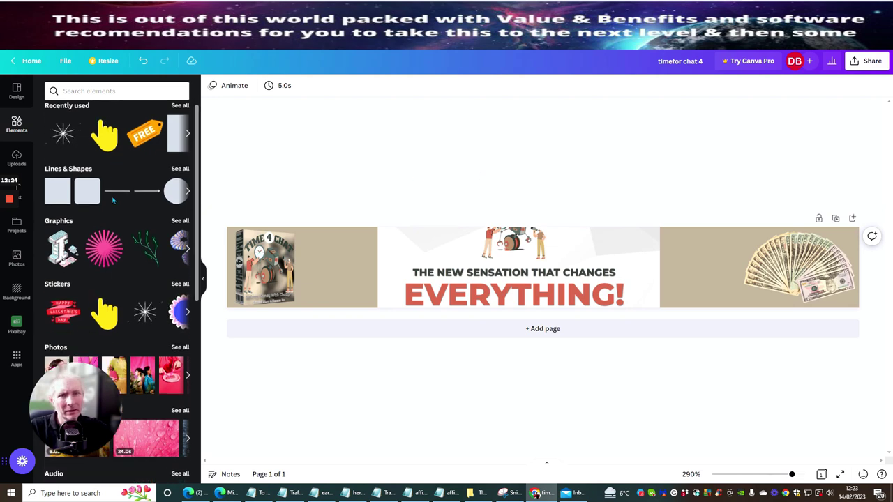
pyautogui.scroll(-5, 113, 200)
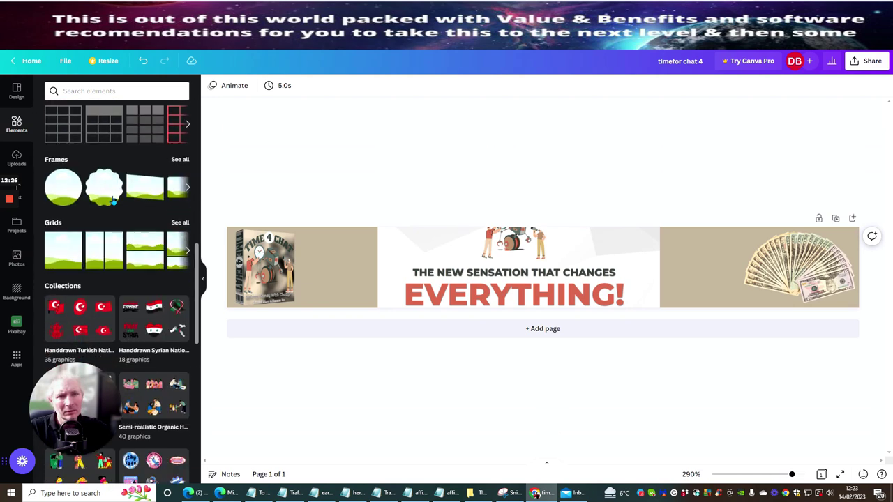
pyautogui.scroll(2, 113, 200)
pyautogui.scroll(-8, 113, 200)
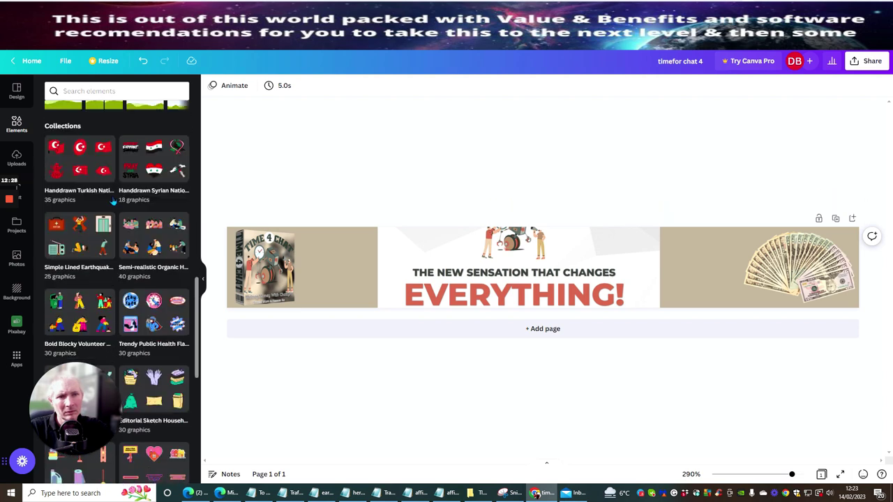
pyautogui.scroll(5, 112, 201)
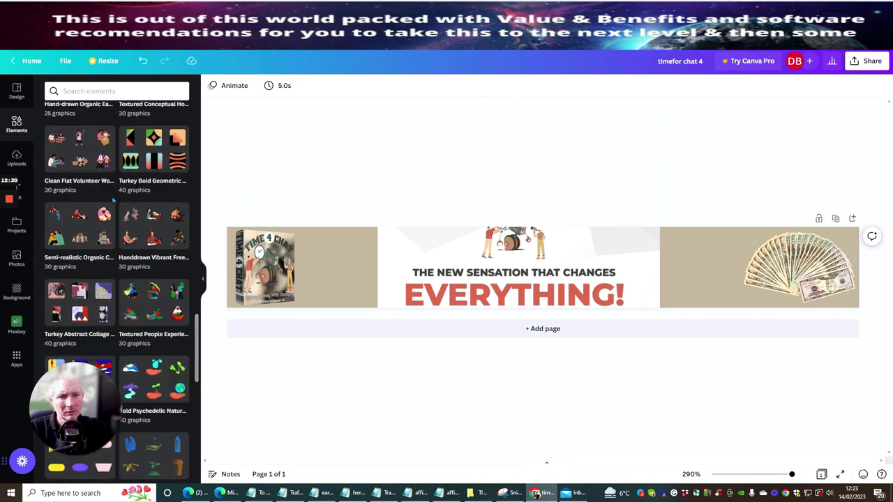
pyautogui.scroll(10, 112, 200)
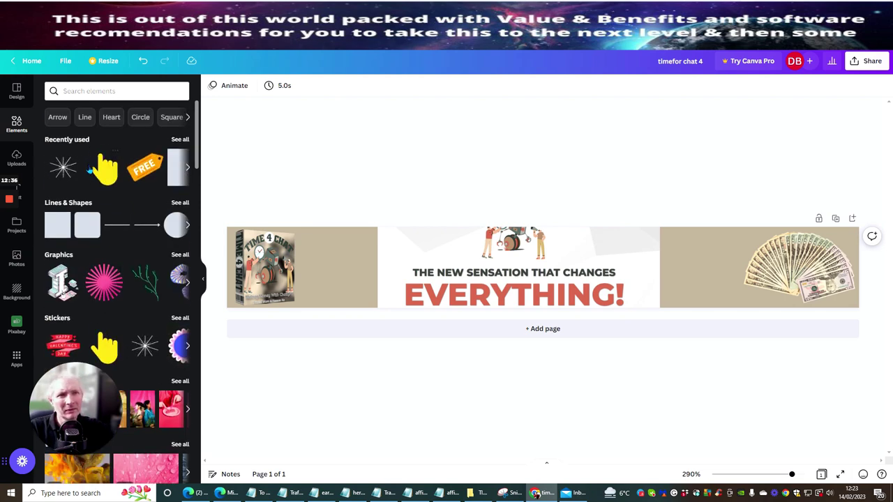
pyautogui.click(91, 91)
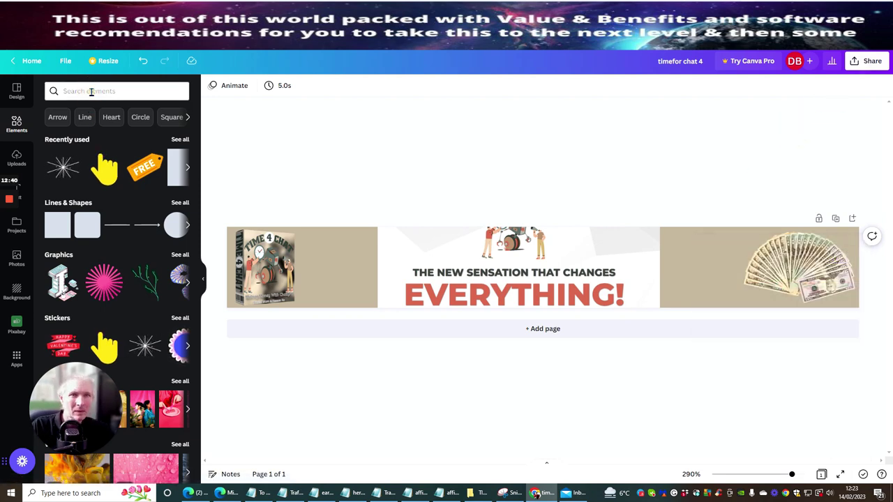
pyautogui.click(90, 91)
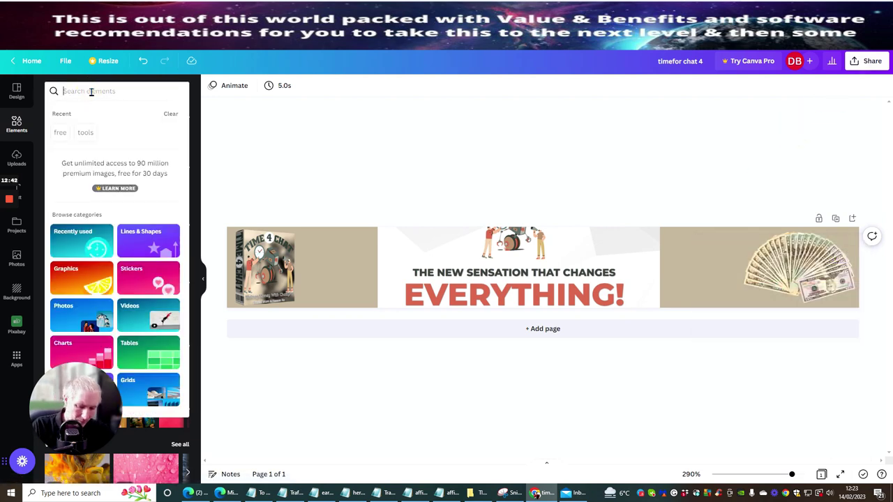
pyautogui.write('gif')
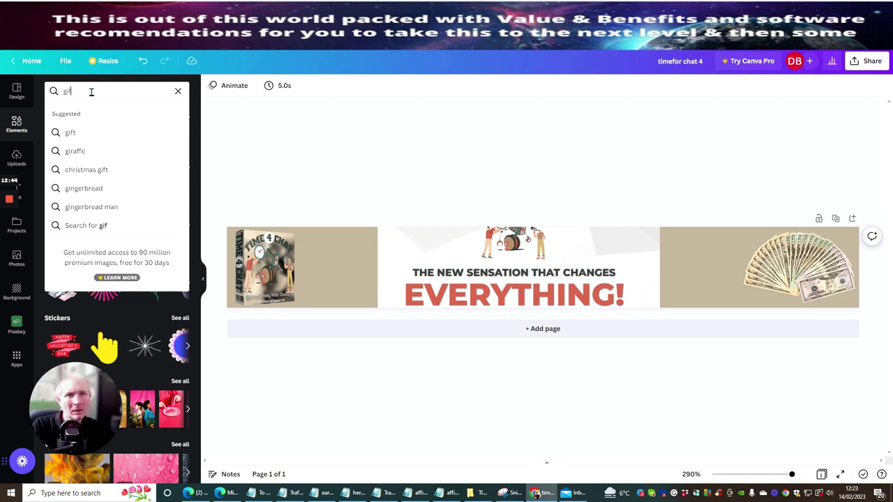
pyautogui.press('Return')
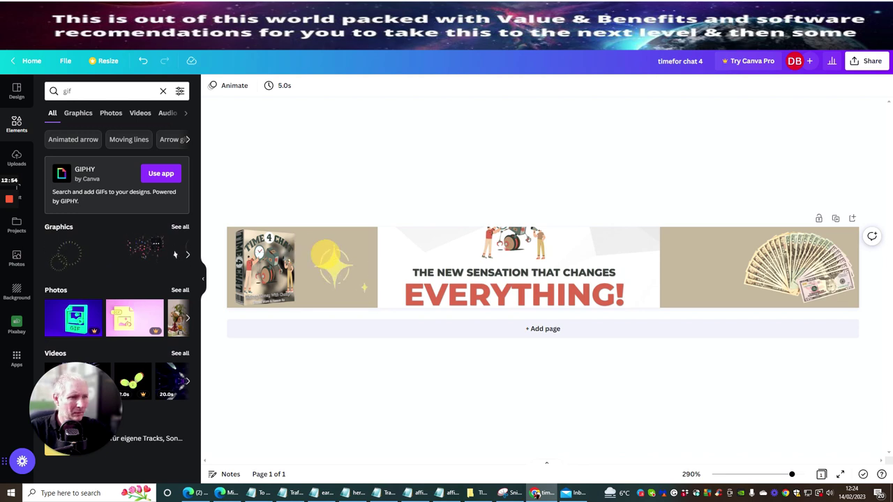
pyautogui.click(313, 254)
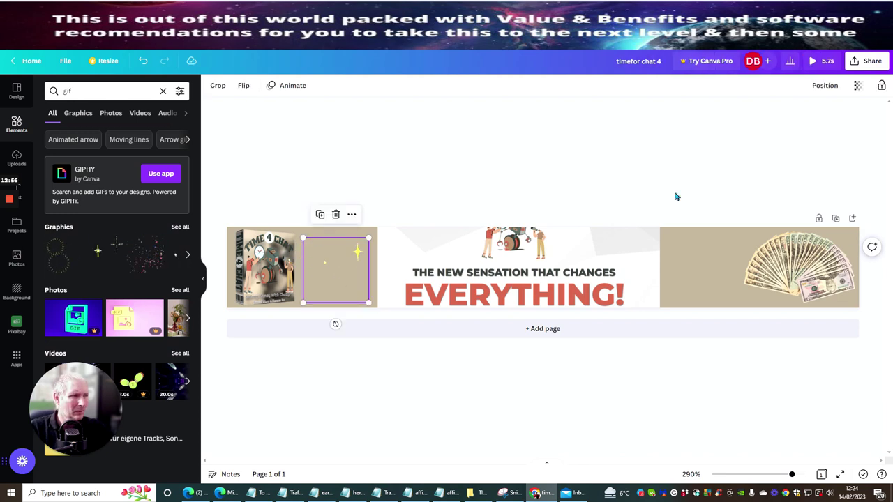
# Rename the design as "timefor chat 5" and download it as a GIF at 468 × 60 px.
pyautogui.click(656, 61)
pyautogui.press('BackSpace')
pyautogui.press('BackSpace')
pyautogui.write('5')
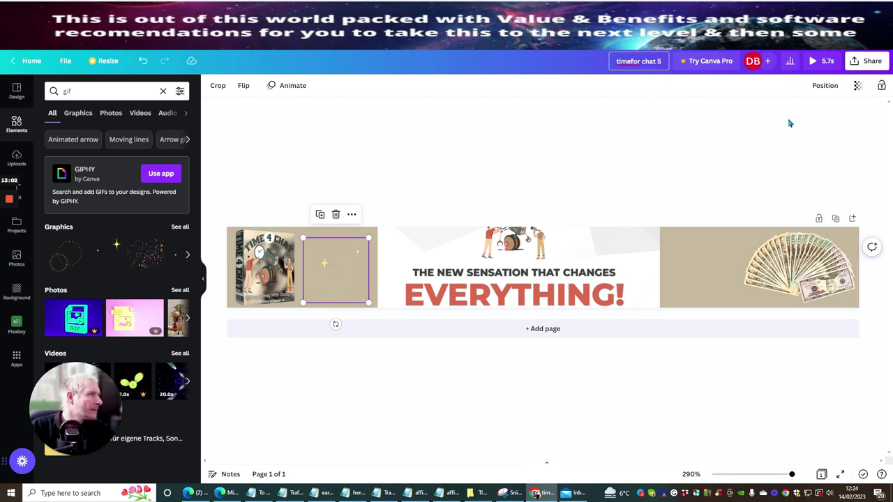
pyautogui.click(864, 62)
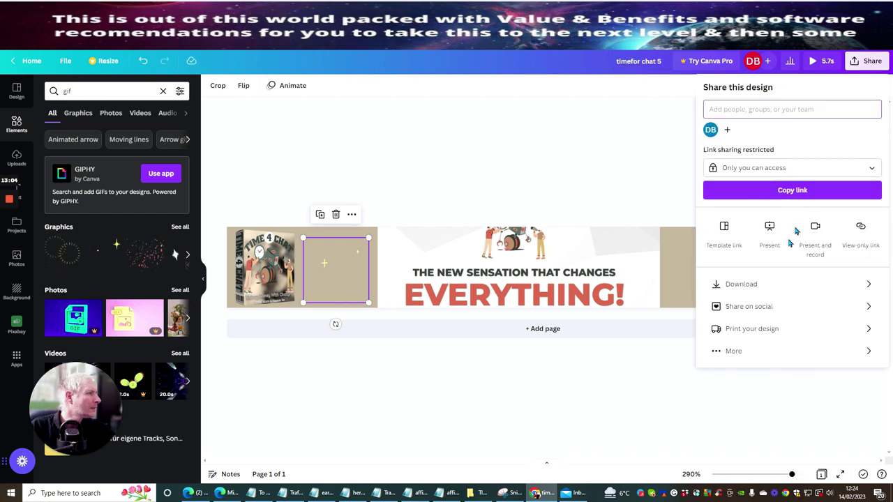
pyautogui.click(770, 286)
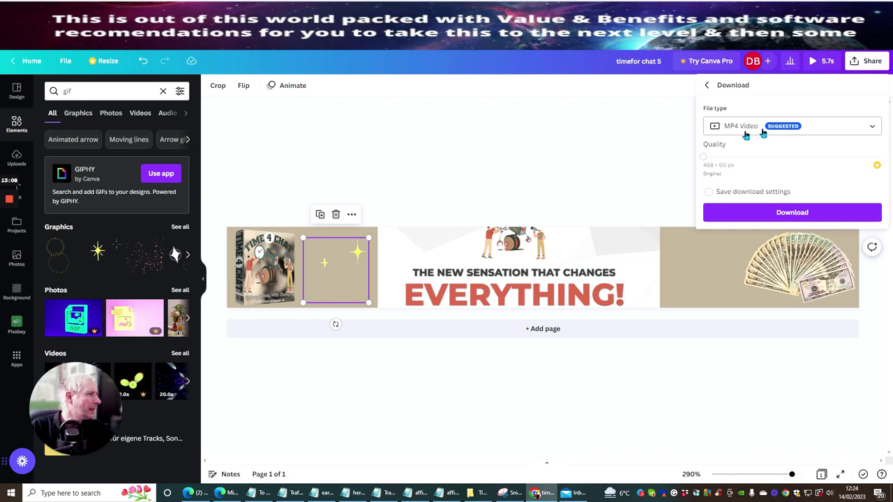
pyautogui.click(855, 124)
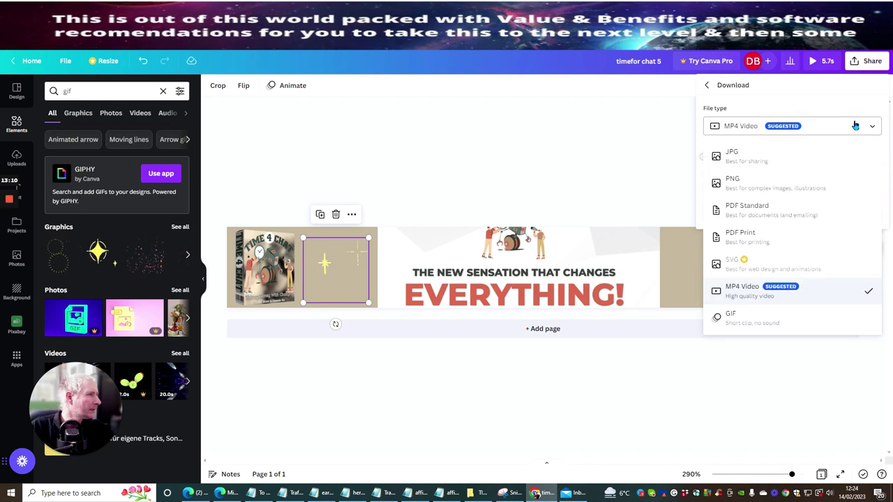
pyautogui.click(748, 318)
pyautogui.click(752, 205)
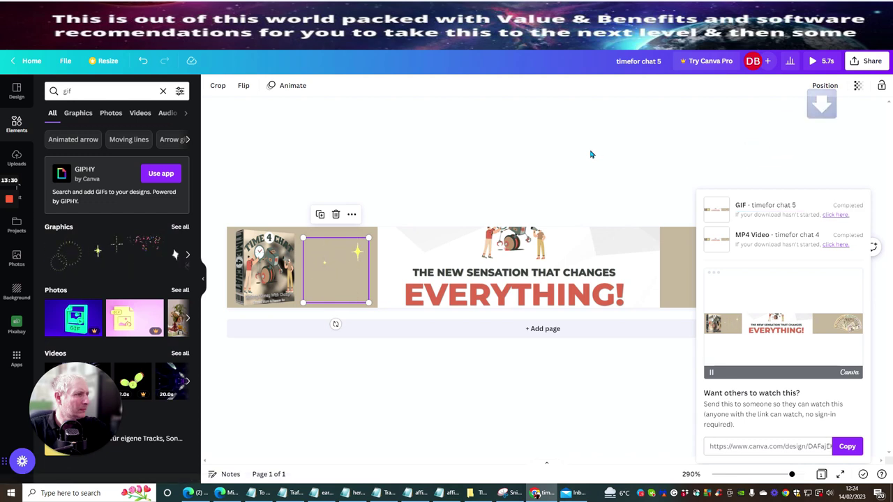
# Delete the yellow sparkle graphic beside the box image and clear the "gif" element search.
pyautogui.click(673, 288)
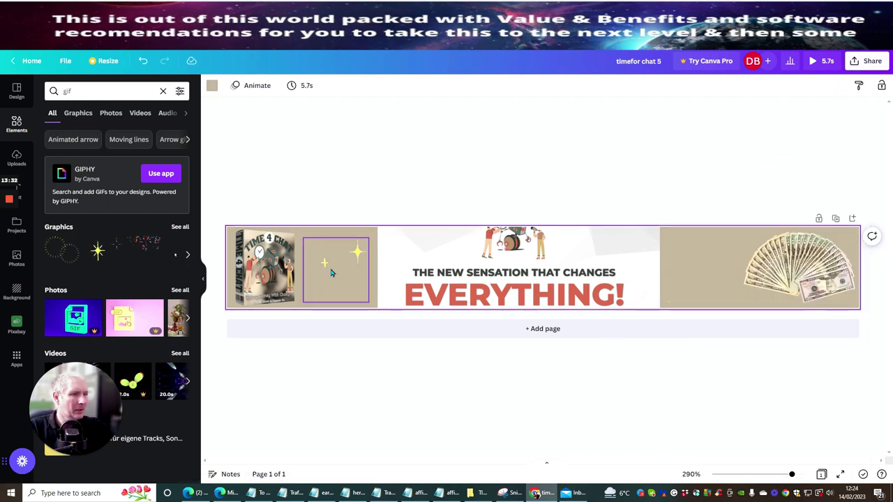
pyautogui.click(322, 296)
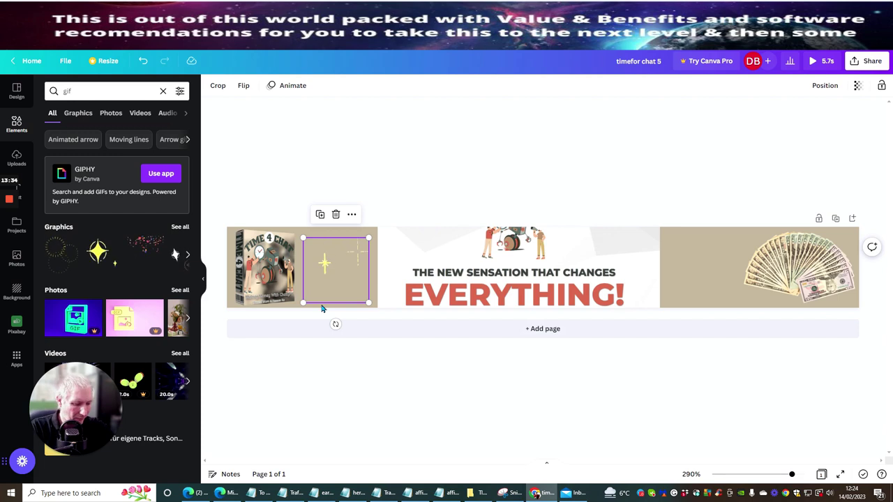
pyautogui.press('Delete')
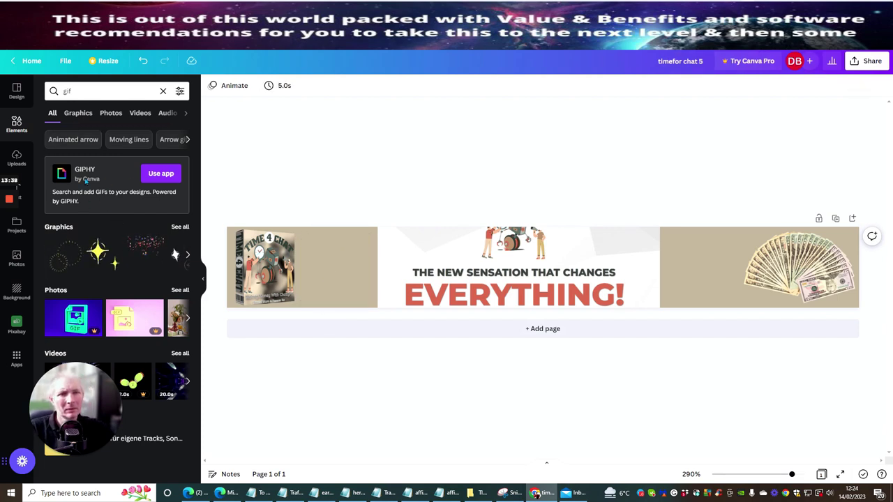
pyautogui.click(75, 91)
pyautogui.press('BackSpace')
pyautogui.press('BackSpace')
pyautogui.press('BackSpace')
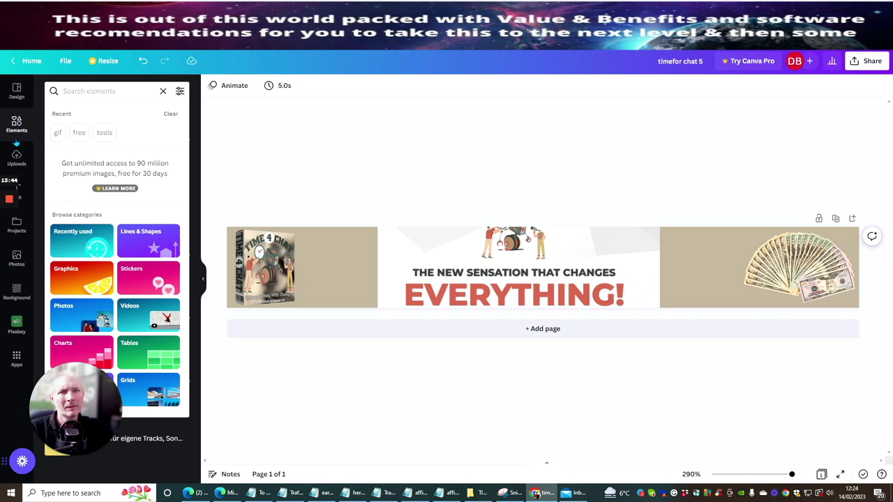
# Add a reduced yellow pointing-hand sticker over the box image's lower right corner and a white starburst sticker between the headline and dollar bills.
pyautogui.click(17, 126)
pyautogui.moveTo(142, 177); pyautogui.dragTo(299, 262)
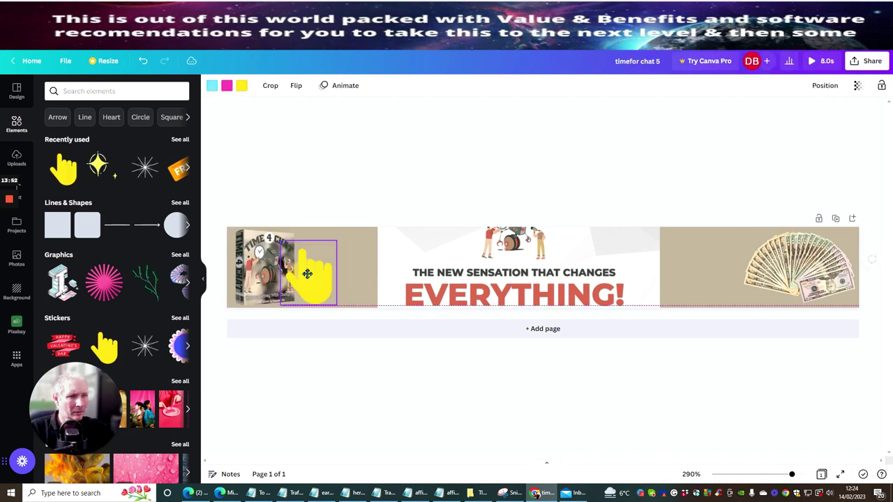
pyautogui.moveTo(337, 241); pyautogui.dragTo(284, 291)
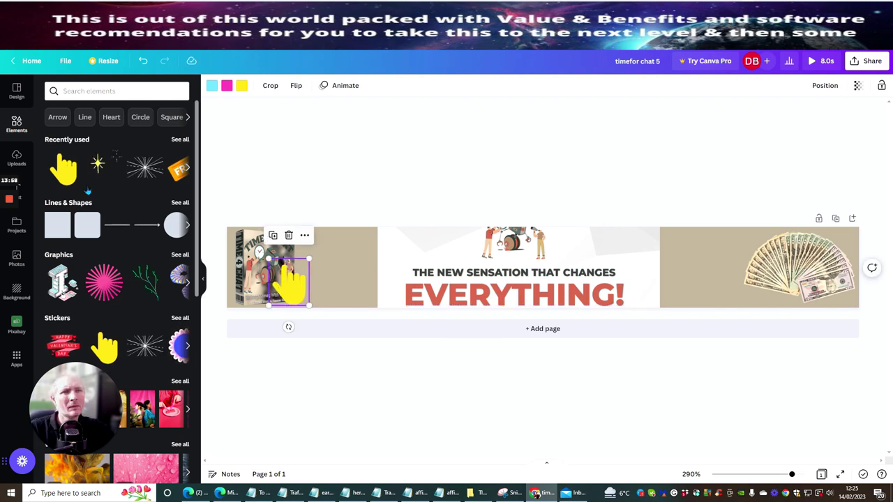
pyautogui.click(528, 274)
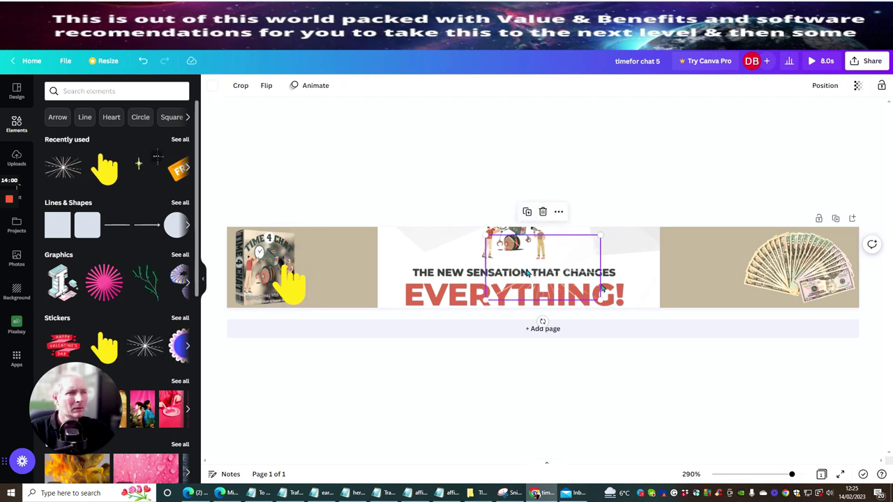
pyautogui.moveTo(548, 267); pyautogui.dragTo(694, 267)
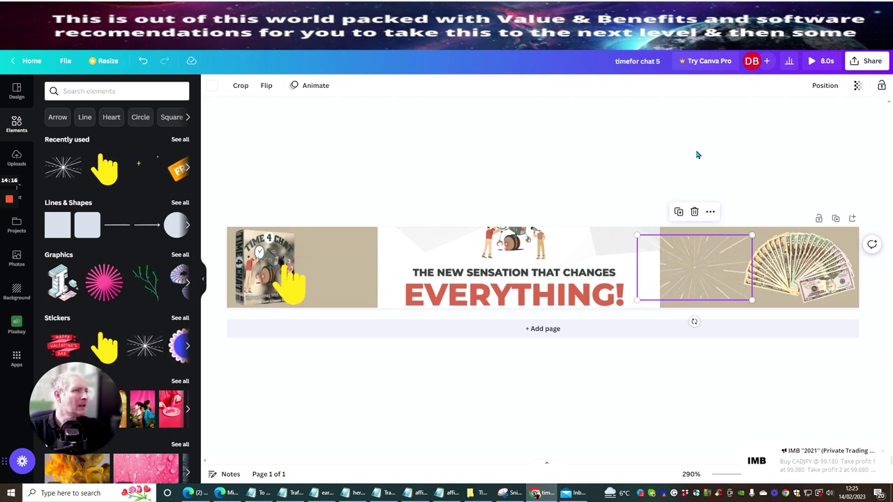
# Rename the design as "timefor chat 6" and download it as a GIF at 468 × 60 px.
pyautogui.click(663, 62)
pyautogui.press('BackSpace')
pyautogui.write('6')
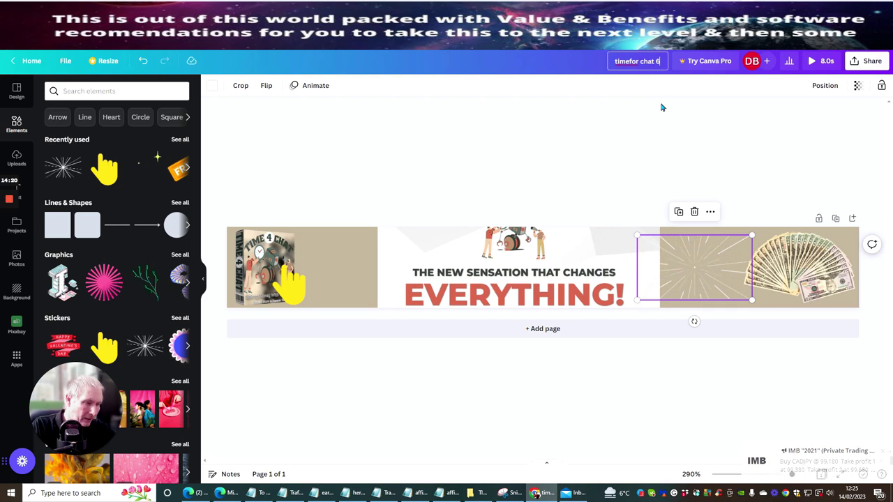
pyautogui.click(872, 61)
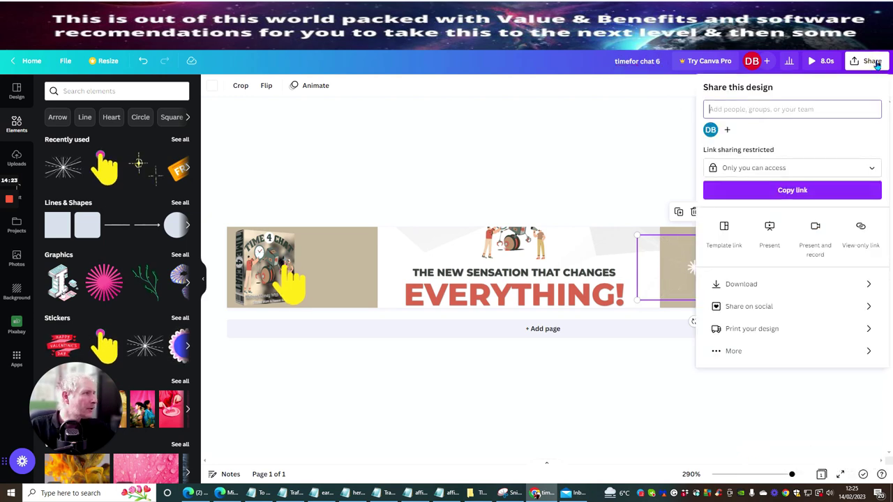
pyautogui.click(803, 282)
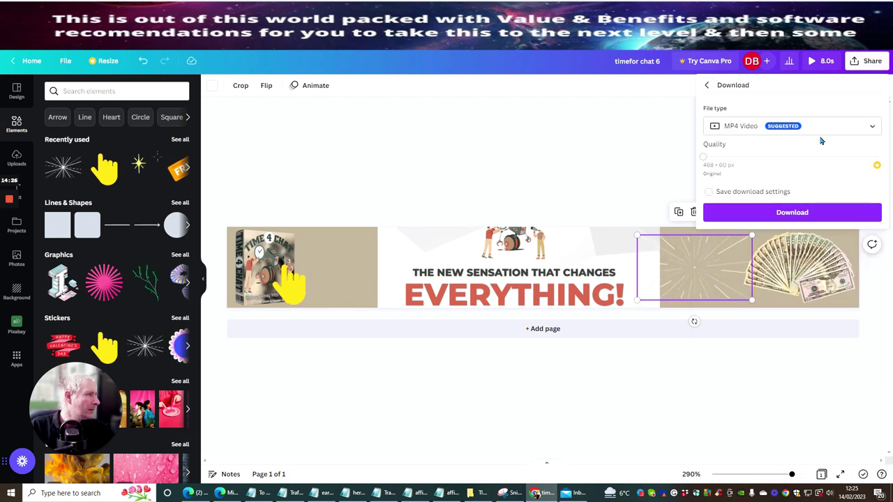
pyautogui.click(872, 125)
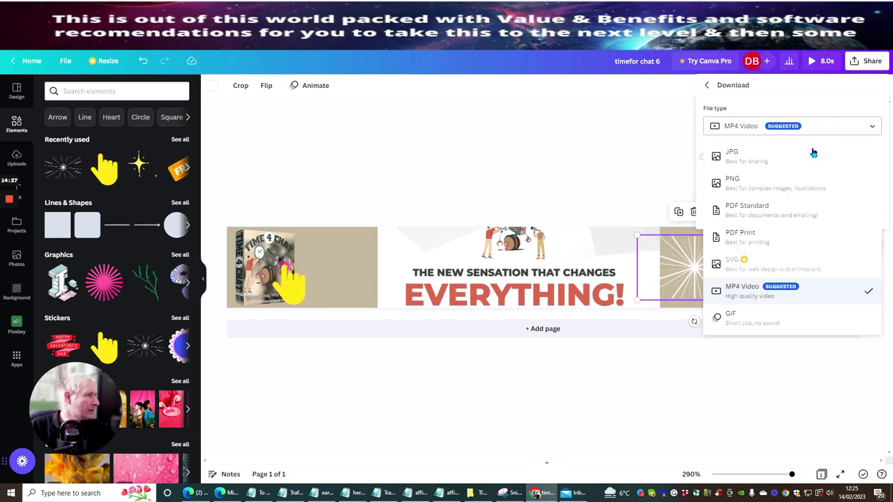
pyautogui.click(764, 318)
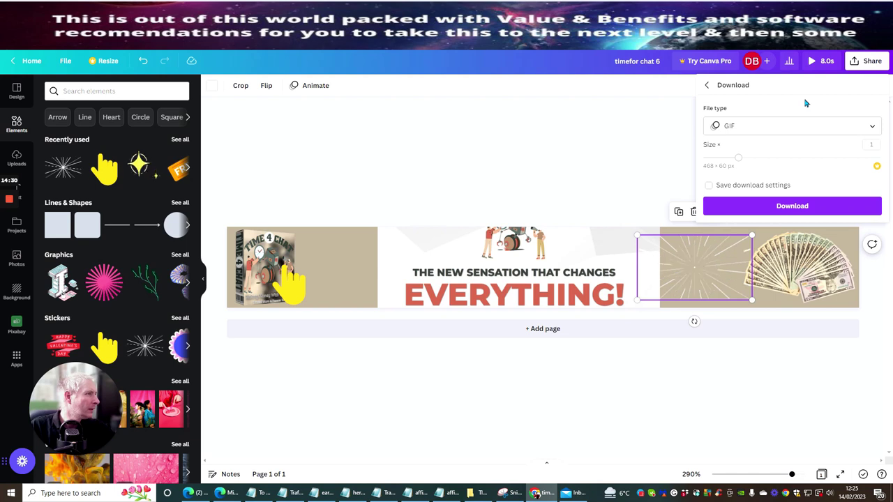
pyautogui.click(788, 204)
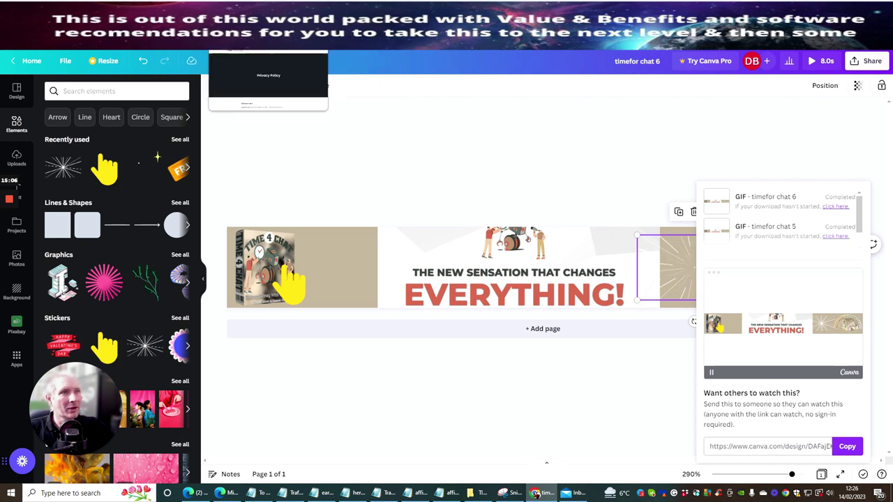
# Switch to the WordPress Media Library and close the attachment details of the Affiliate Marketing Free banner.
pyautogui.click(210, 40)
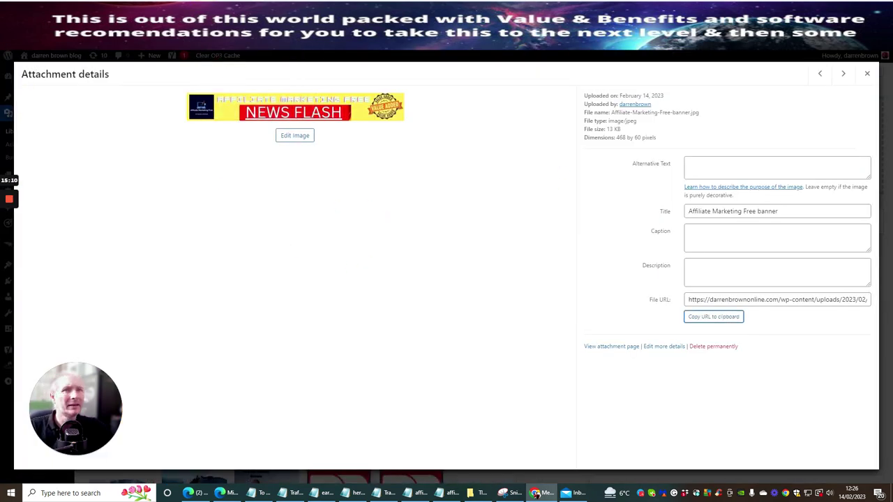
pyautogui.press('Escape')
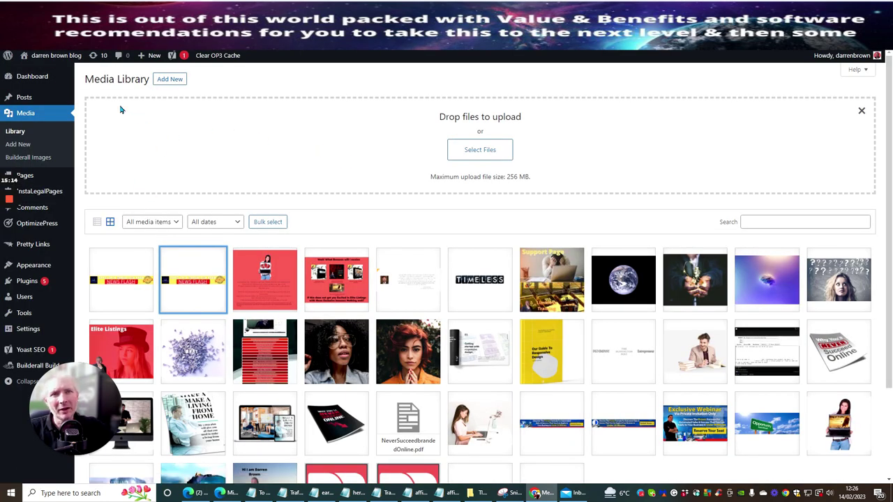
# Open WordPress's new media upload page and its file chooser.
pyautogui.moveTo(51, 61)
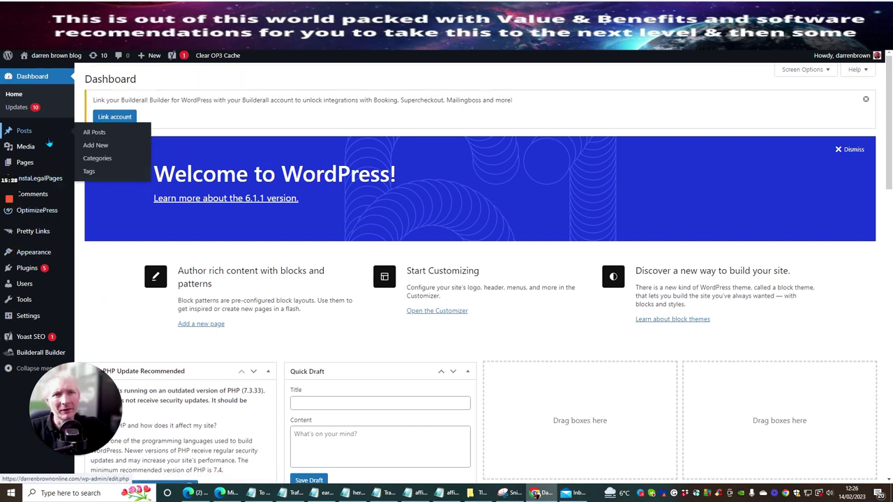
pyautogui.moveTo(28, 147)
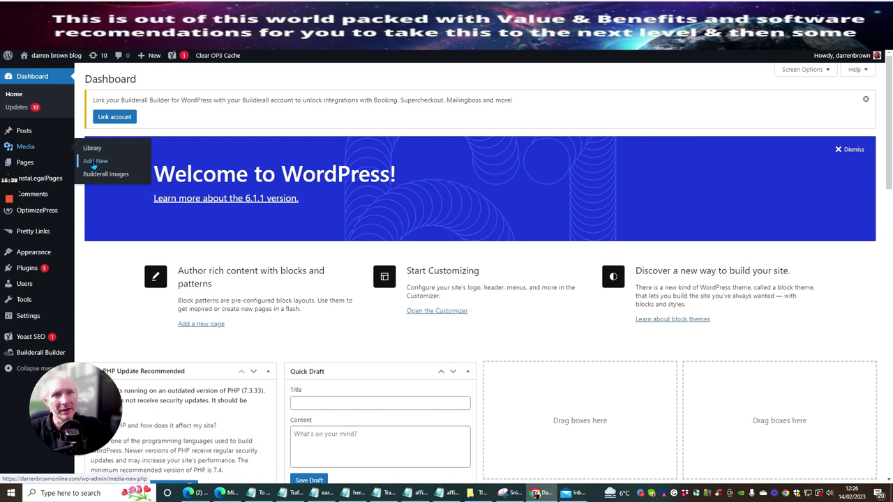
pyautogui.click(94, 163)
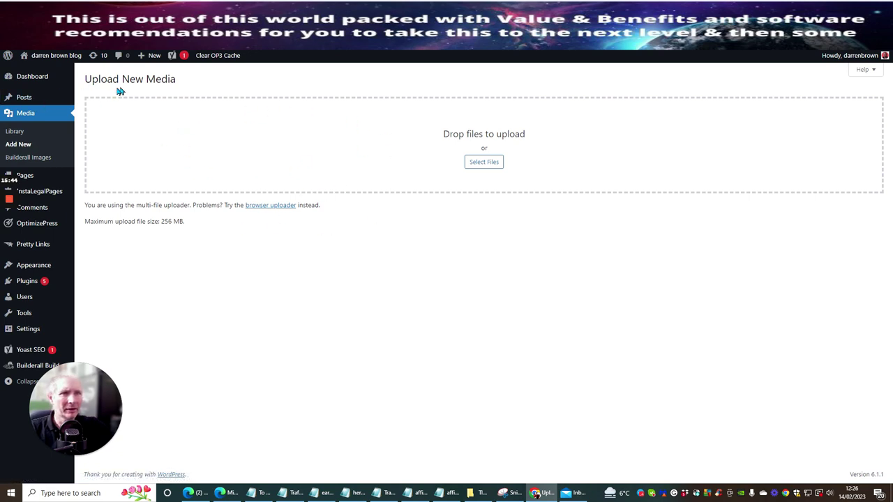
pyautogui.click(486, 166)
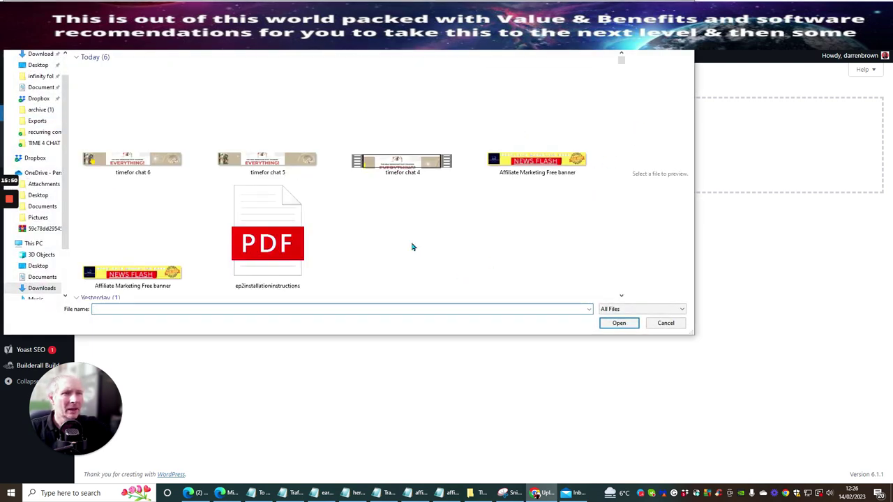
# Check the file type of the timefor chat 6 file in its properties.
pyautogui.click(109, 164)
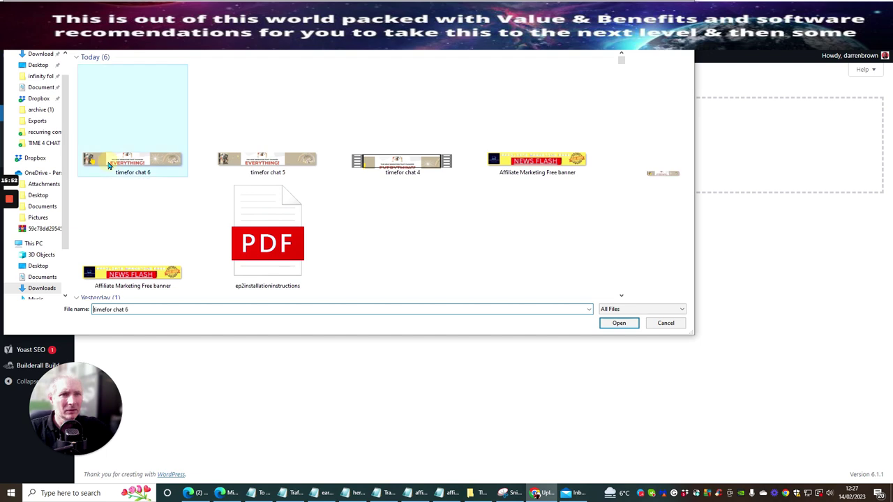
pyautogui.rightClick(116, 163)
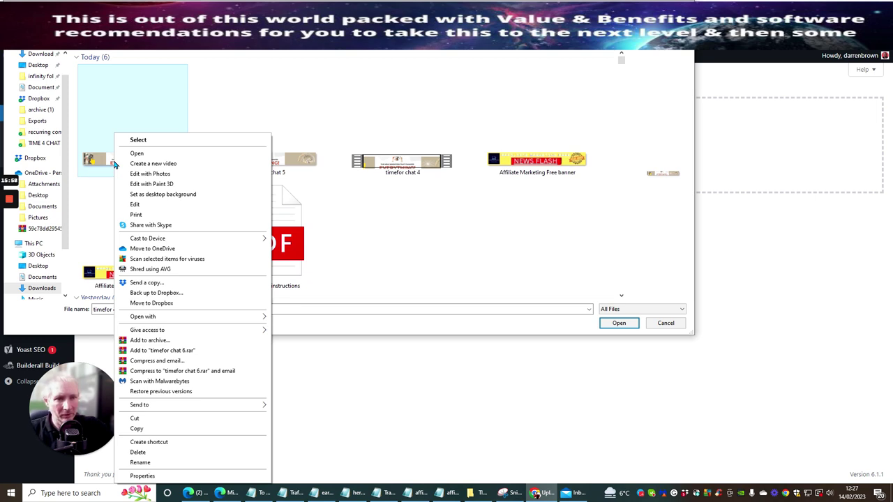
pyautogui.click(142, 477)
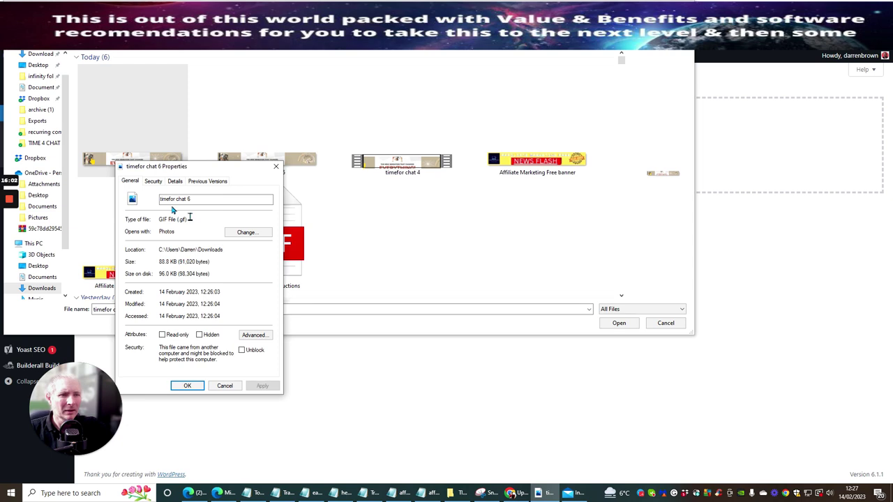
pyautogui.click(220, 389)
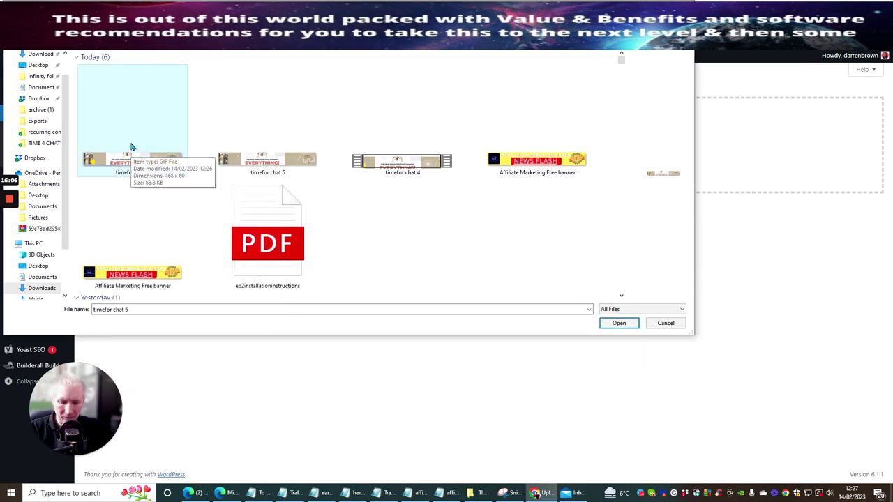
# Upload the timefor chat 6, timefor chat 5 and timefor chat 4 files together to the media library.
pyautogui.keyDown('ctrl'); pyautogui.click(279, 149); pyautogui.keyUp('ctrl')
pyautogui.keyDown('ctrl'); pyautogui.click(393, 155); pyautogui.keyUp('ctrl')
pyautogui.click(611, 323)
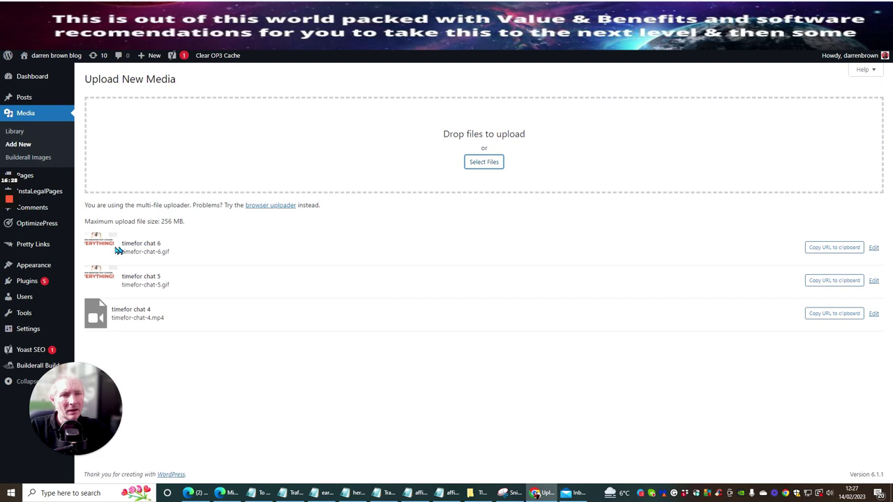
# Copy the URL of timefor-chat-6.gif and add a new Mailsy banner using it as the image address with the bonuscrate.com target.
pyautogui.click(817, 247)
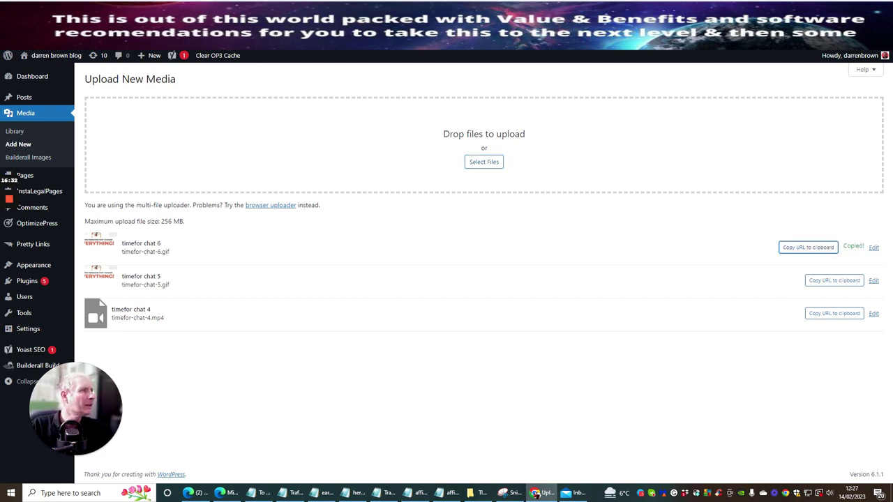
pyautogui.click(705, 14)
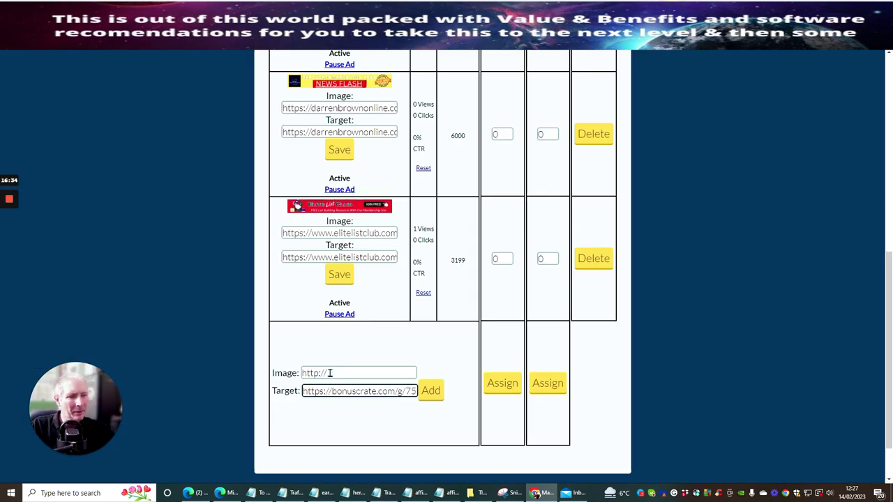
pyautogui.moveTo(330, 373); pyautogui.dragTo(299, 370)
pyautogui.press('BackSpace')
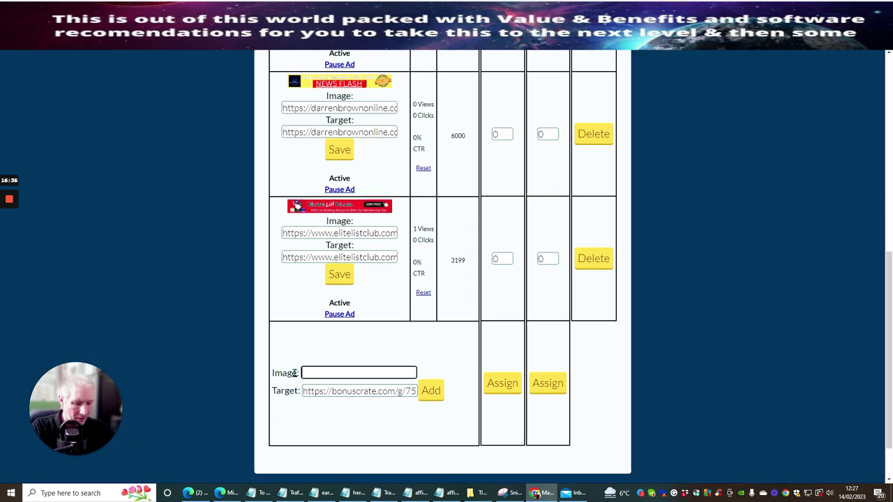
pyautogui.rightClick(314, 374)
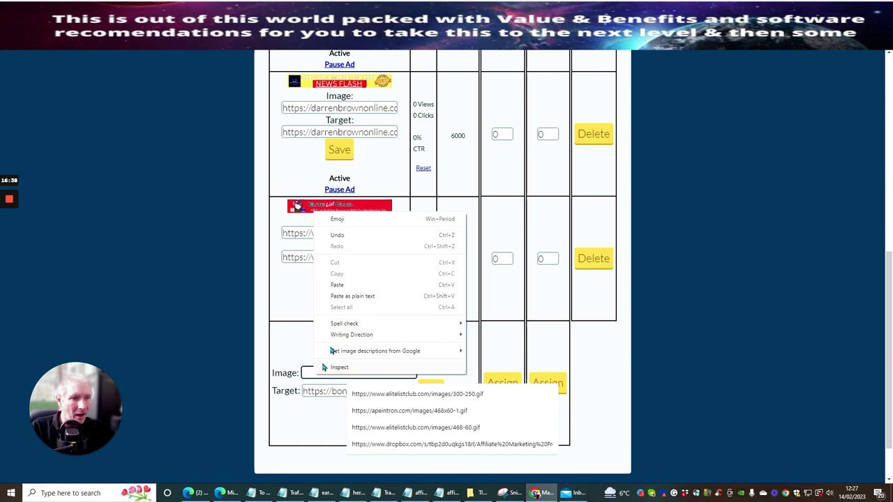
pyautogui.click(342, 300)
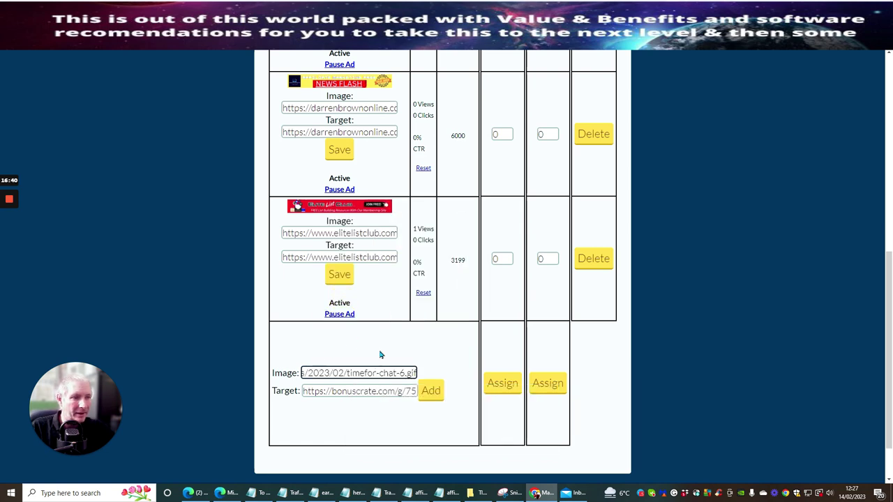
pyautogui.click(431, 391)
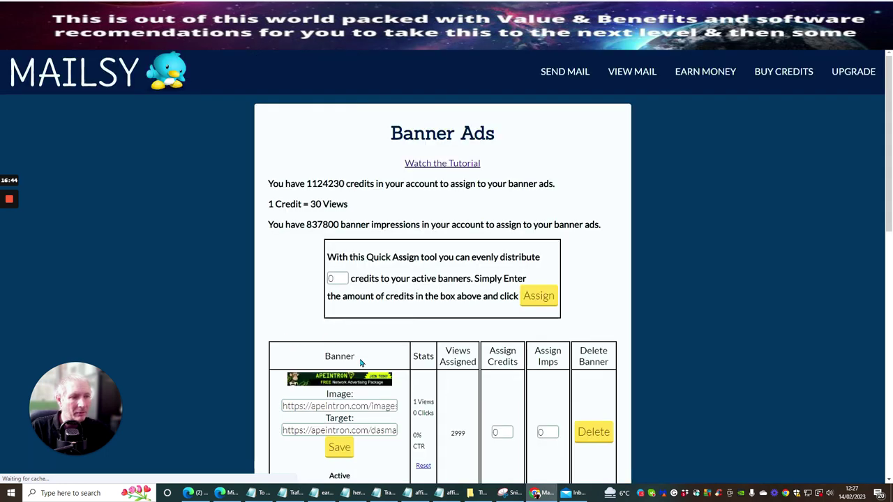
# Assign 20 credits to the new banner with the bonuscrate.com target.
pyautogui.scroll(-5, 359, 353)
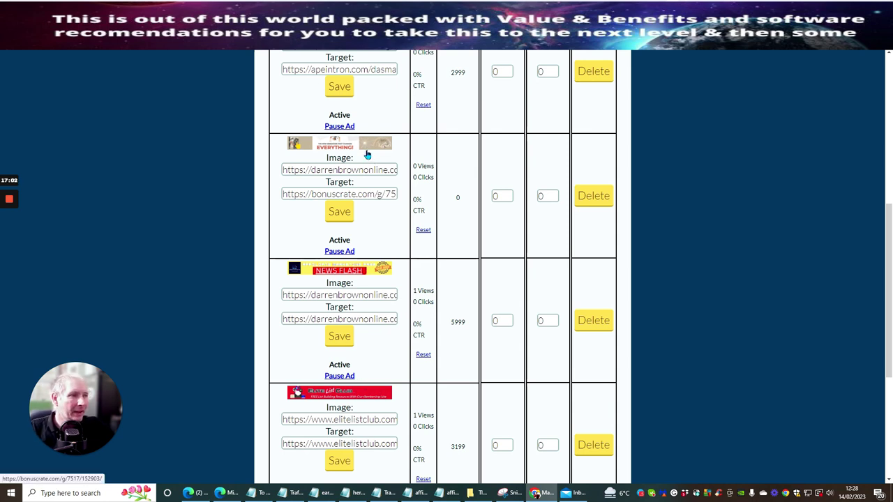
pyautogui.scroll(2, 500, 202)
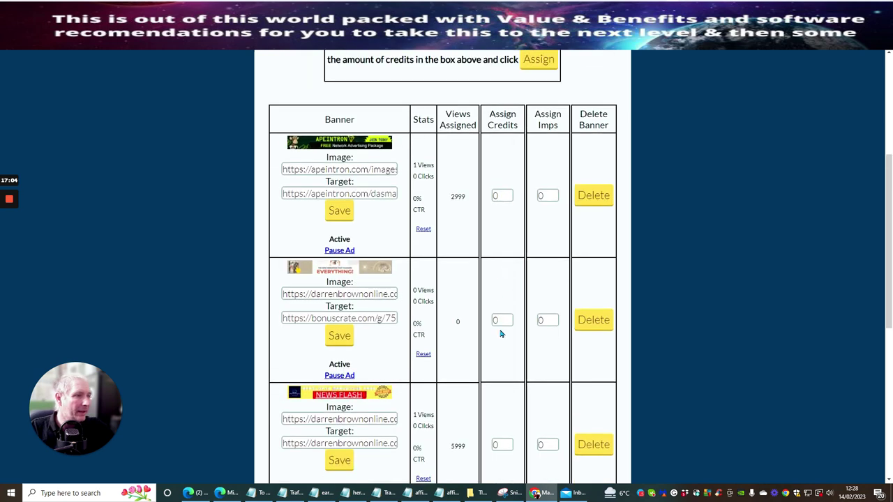
pyautogui.click(501, 319)
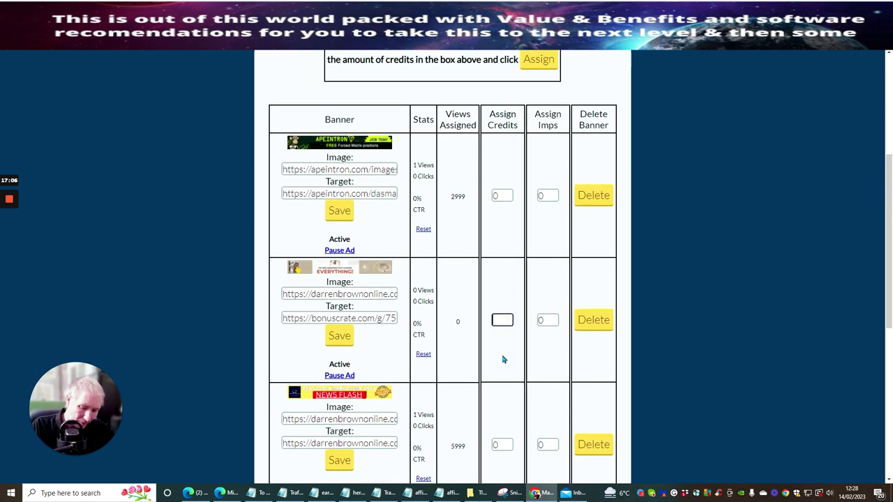
pyautogui.write('1')
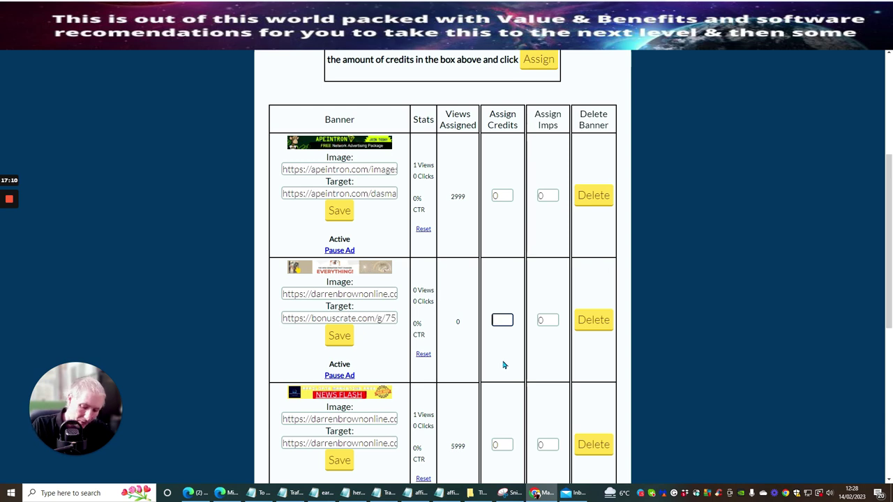
pyautogui.write('0')
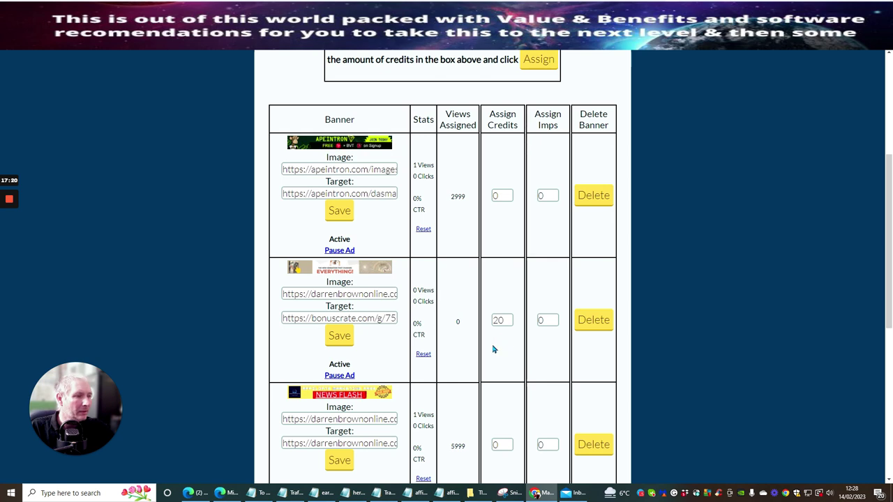
pyautogui.click(502, 322)
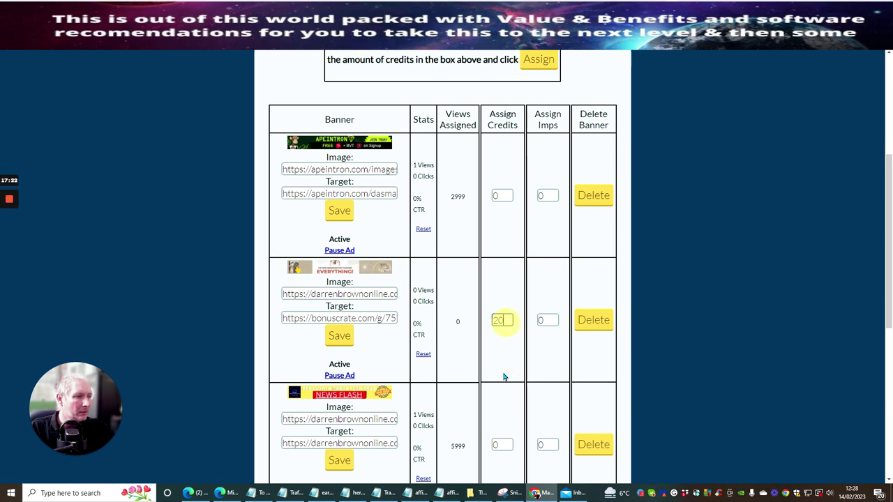
pyautogui.press('Return')
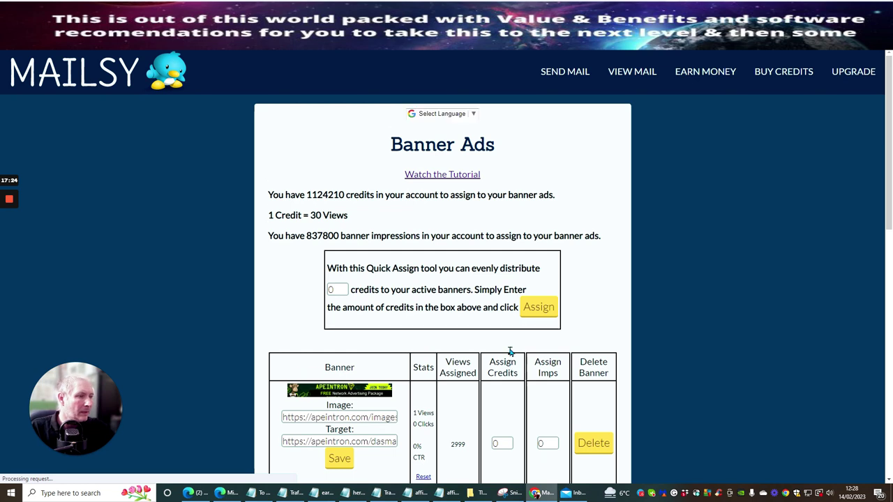
# Review the assigned views and details of each banner in the Mailsy Banner Ads list.
pyautogui.scroll(-5, 502, 349)
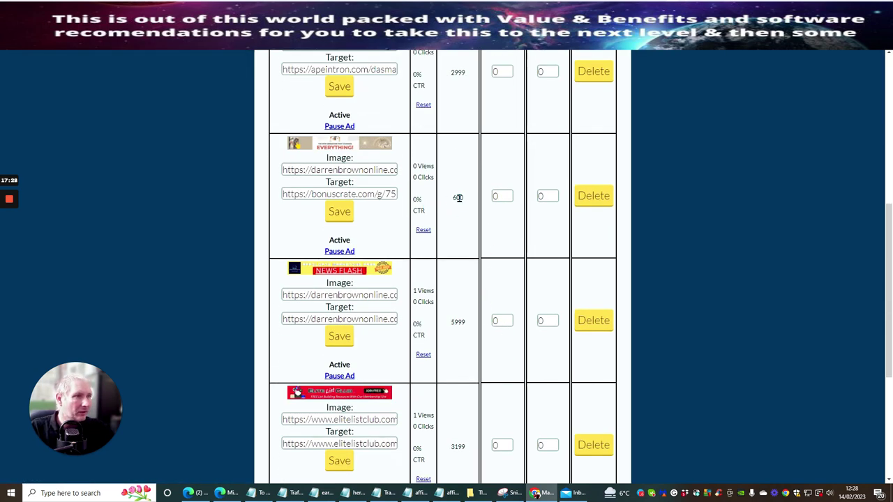
pyautogui.scroll(3, 458, 203)
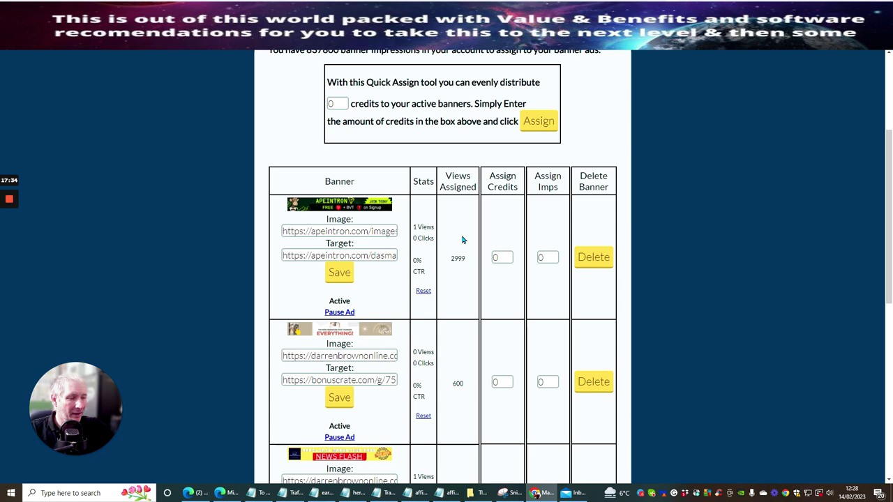
pyautogui.scroll(-5, 462, 239)
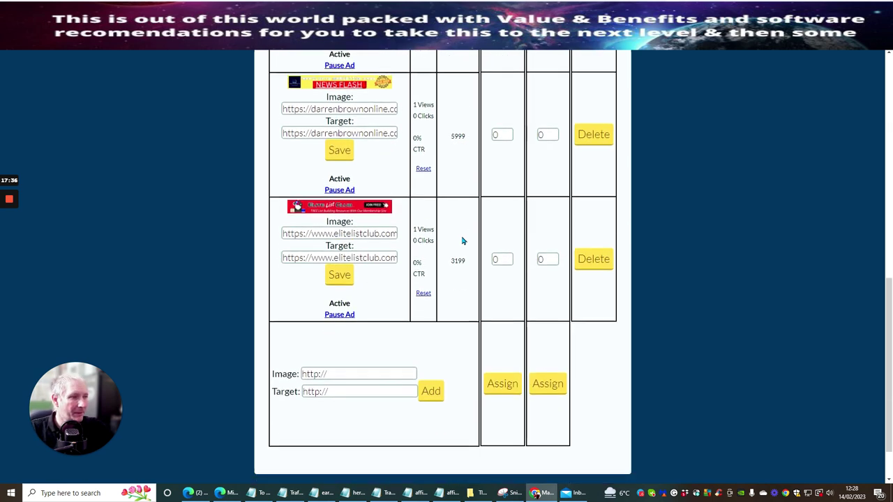
pyautogui.scroll(3, 461, 241)
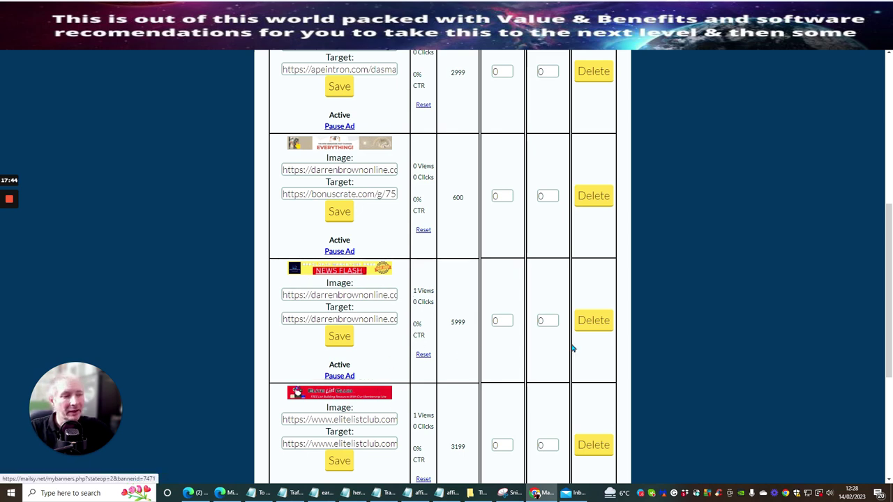
pyautogui.scroll(3, 460, 309)
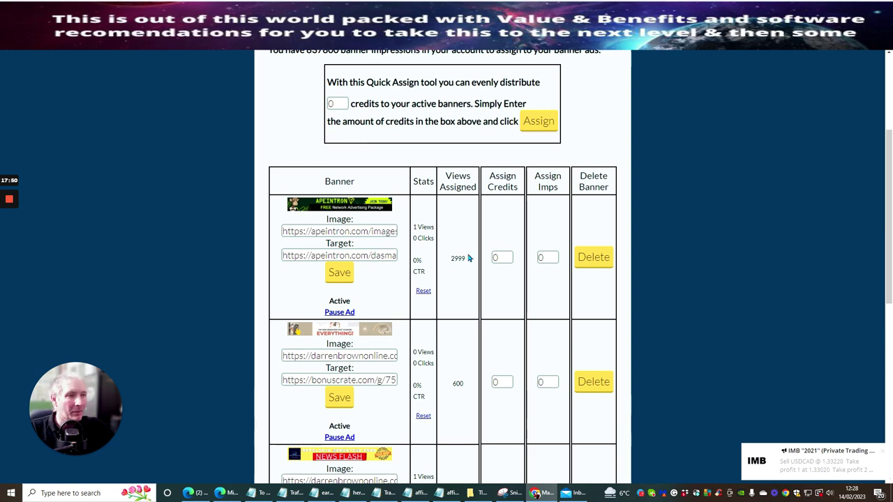
pyautogui.scroll(-2, 487, 235)
pyautogui.scroll(-7, 487, 235)
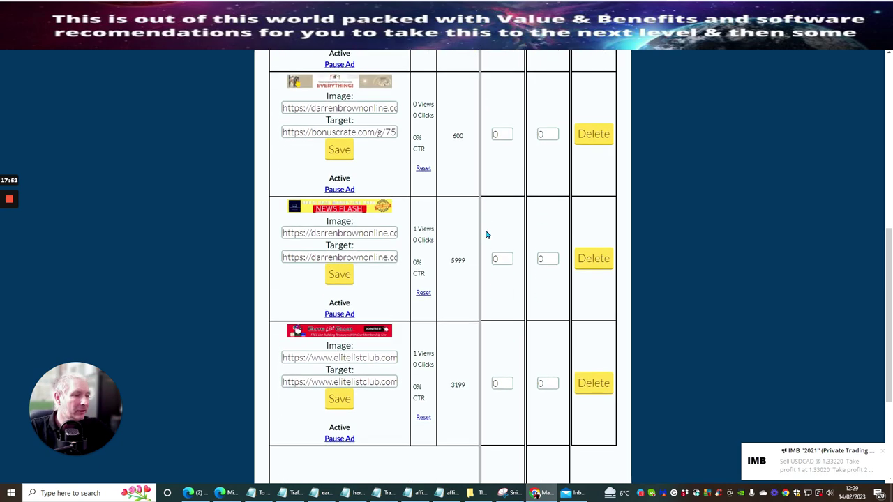
pyautogui.scroll(3, 468, 273)
pyautogui.scroll(7, 463, 272)
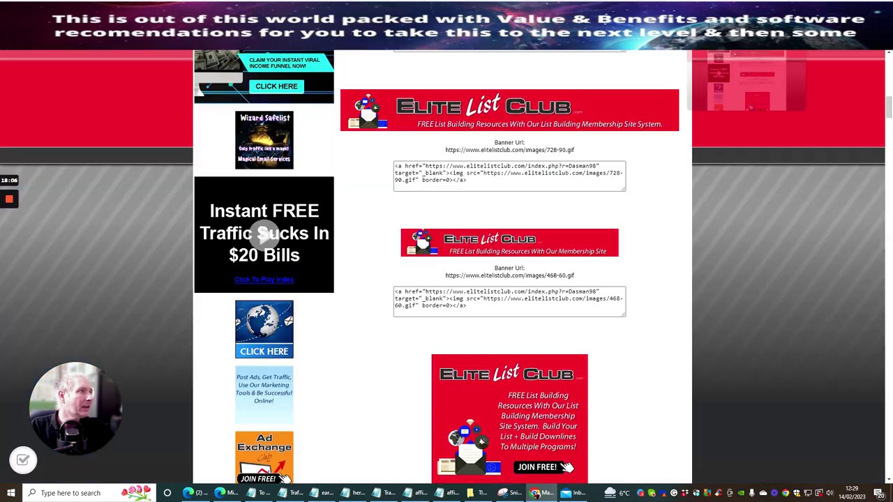
# Switch to the Elite List Club Affiliates page and examine its banner ads, referral links and members menu.
pyautogui.click(726, 11)
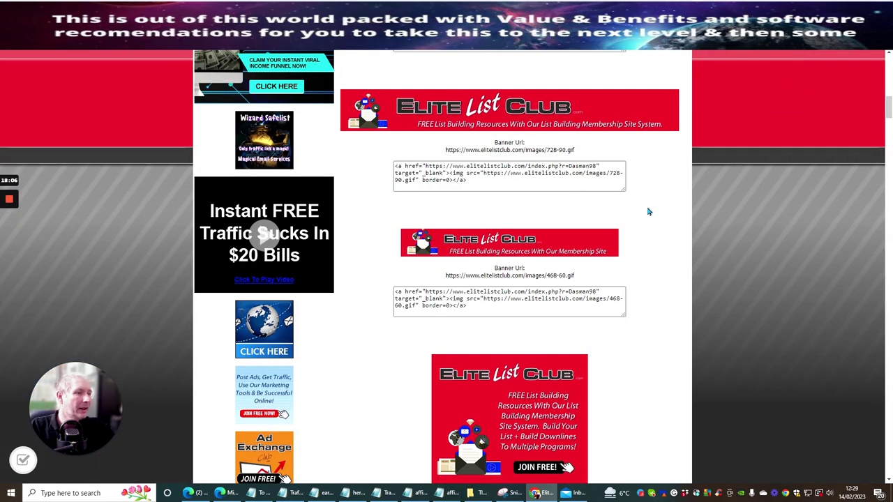
pyautogui.scroll(10, 489, 206)
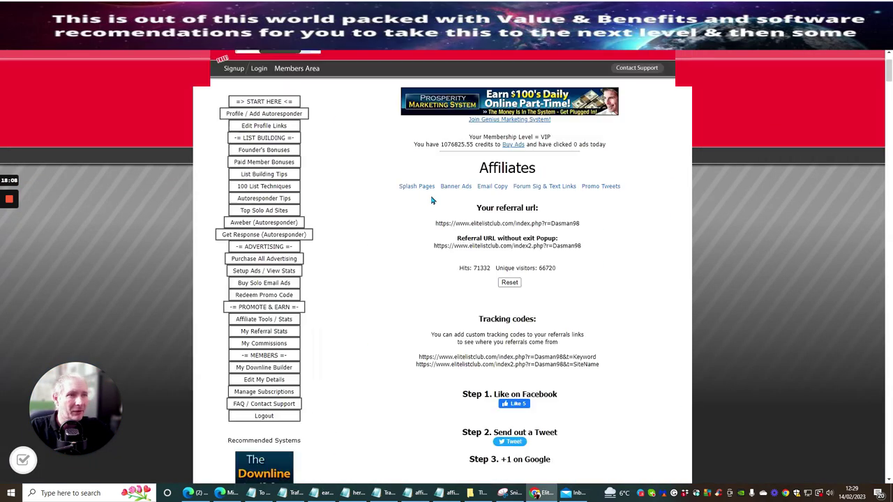
pyautogui.scroll(2, 431, 200)
pyautogui.scroll(-3, 340, 205)
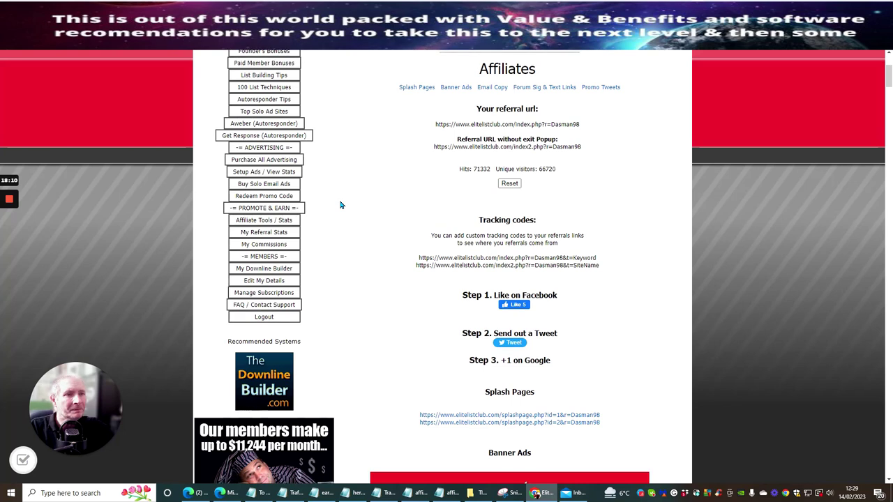
pyautogui.scroll(3, 345, 223)
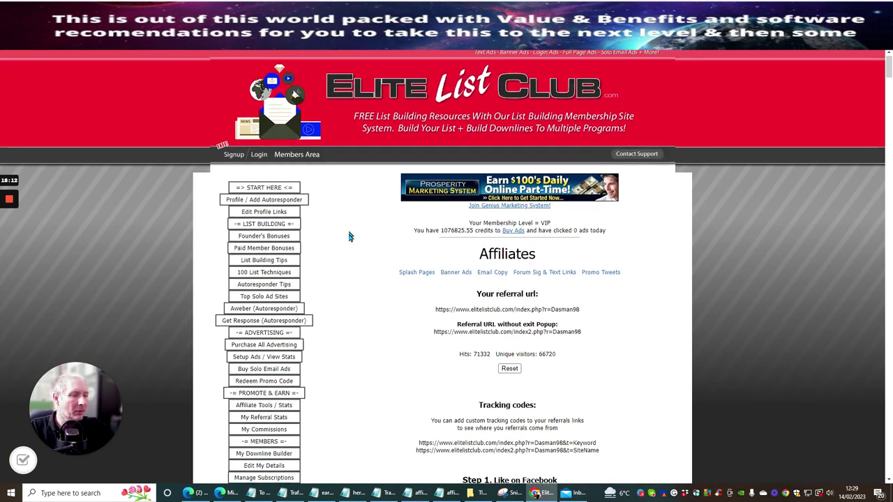
pyautogui.scroll(-2, 350, 235)
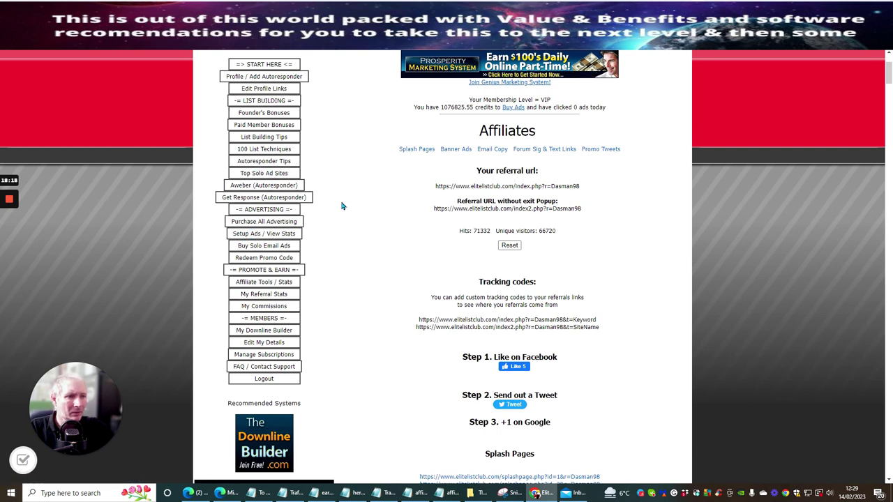
pyautogui.scroll(1, 335, 221)
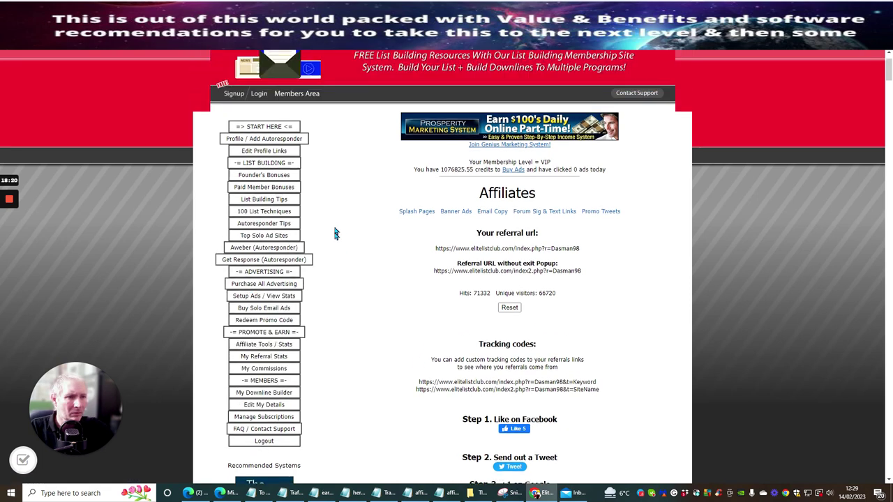
# Open Elite List Club's ad setup and stats page and open the setup form for the available regular Banner Ads.
pyautogui.click(245, 296)
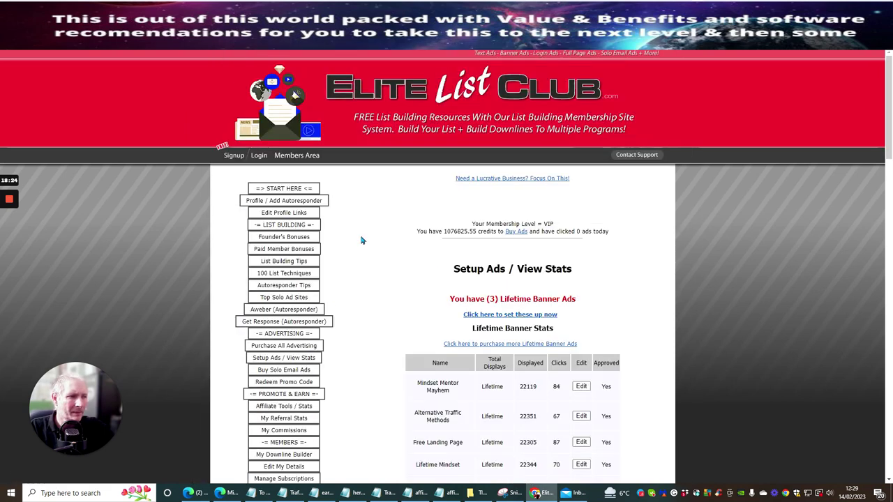
pyautogui.scroll(-4, 363, 240)
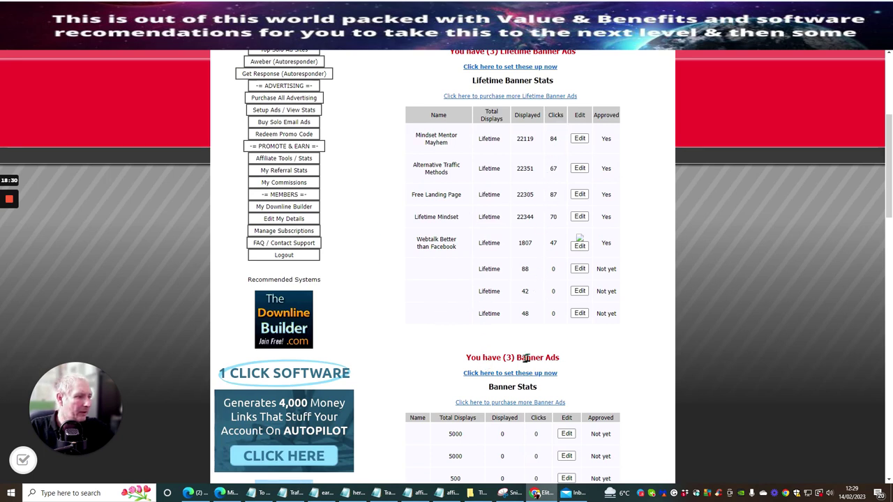
pyautogui.scroll(-3, 628, 324)
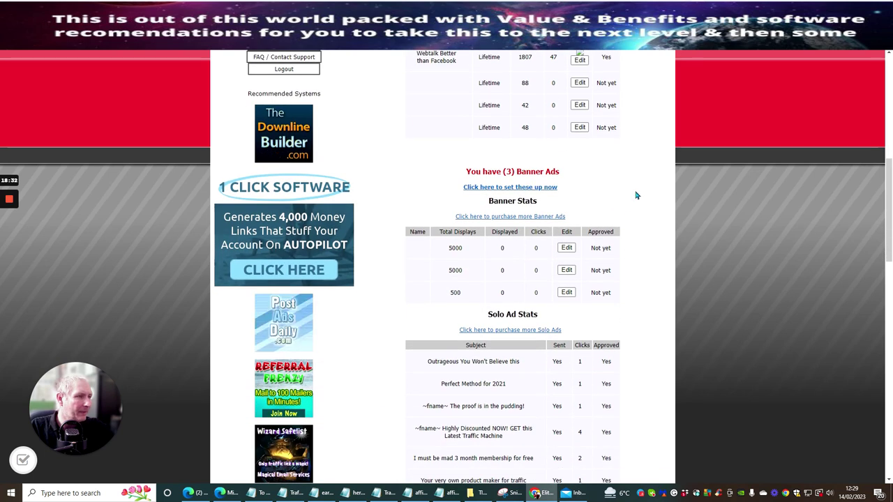
pyautogui.click(507, 188)
pyautogui.scroll(-3, 638, 195)
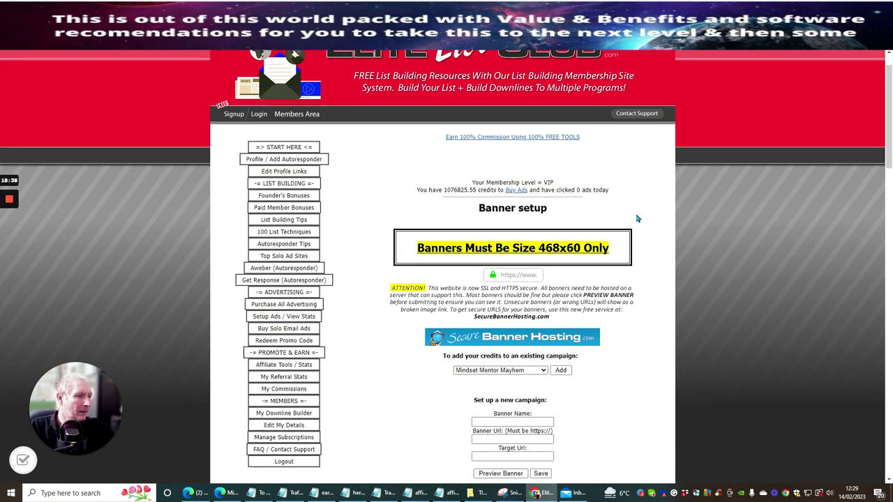
# Name the new banner campaign ChatGPT Extra.
pyautogui.click(494, 276)
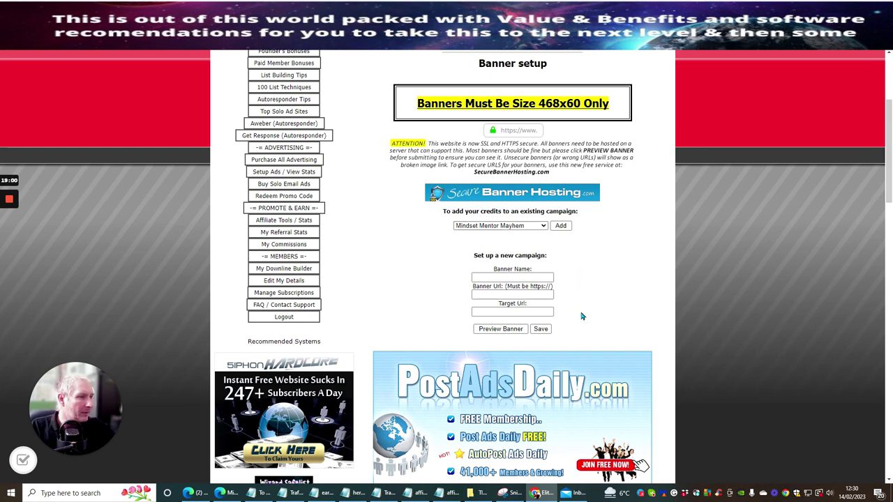
pyautogui.click(500, 277)
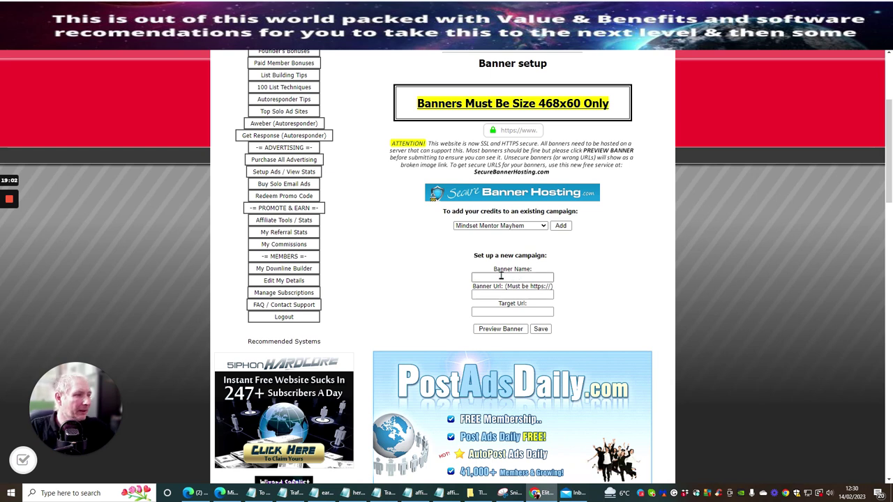
pyautogui.click(499, 277)
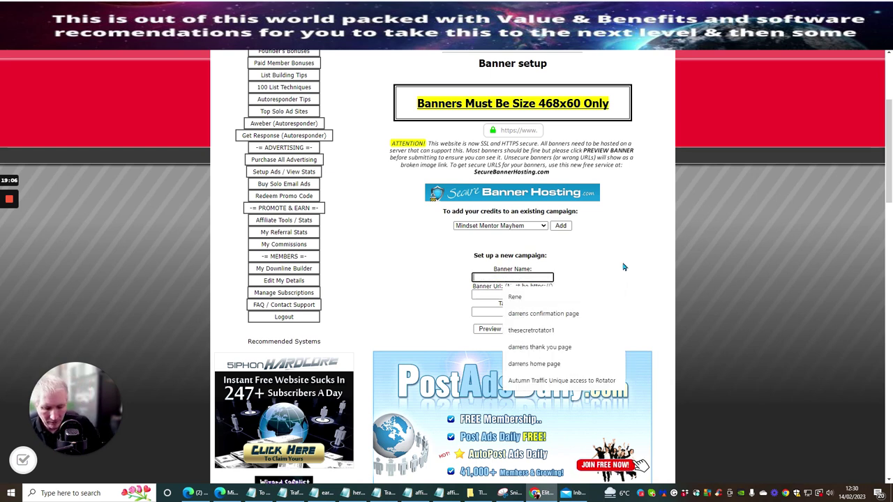
pyautogui.write('Chat')
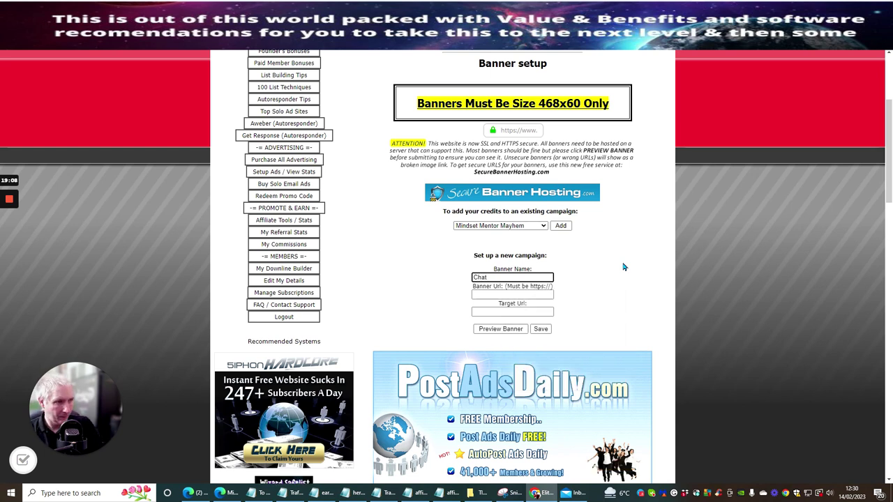
pyautogui.write('GPT')
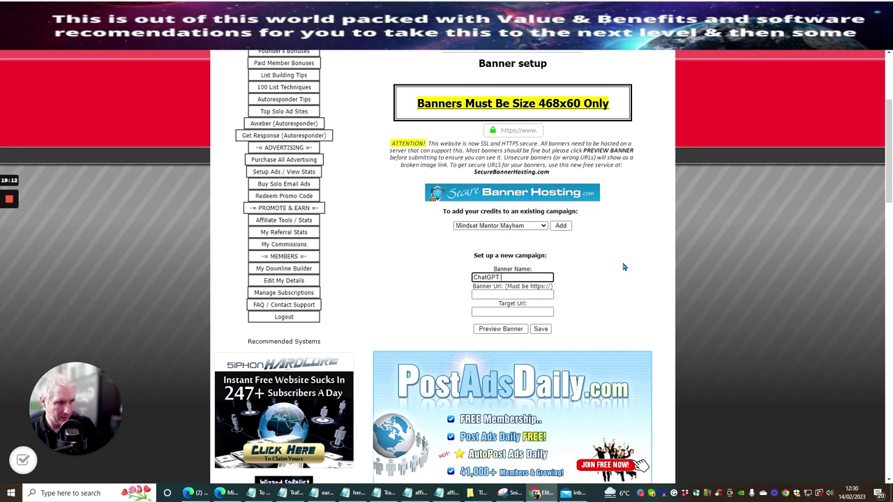
pyautogui.write(' Extra')
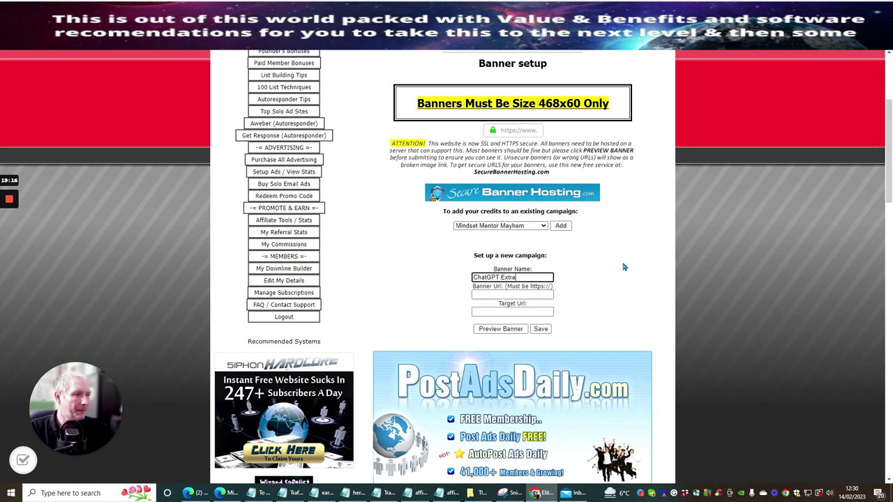
# Switch to the WordPress media uploads, copy the URL of timefor-chat-6.gif, and open the Media Library.
pyautogui.click(496, 294)
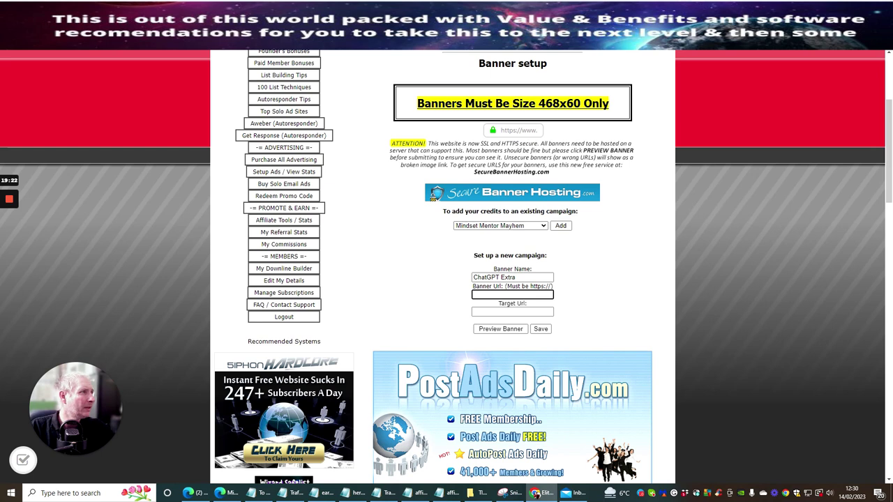
pyautogui.click(265, 10)
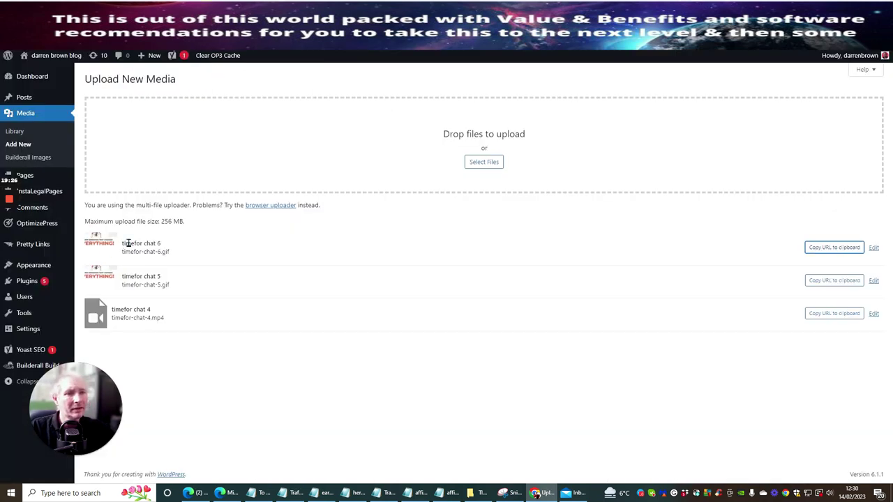
pyautogui.click(827, 249)
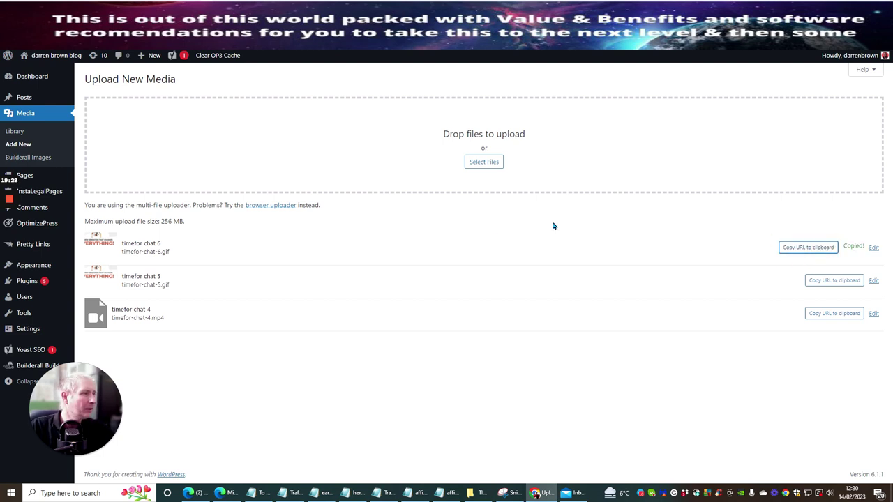
pyautogui.click(22, 117)
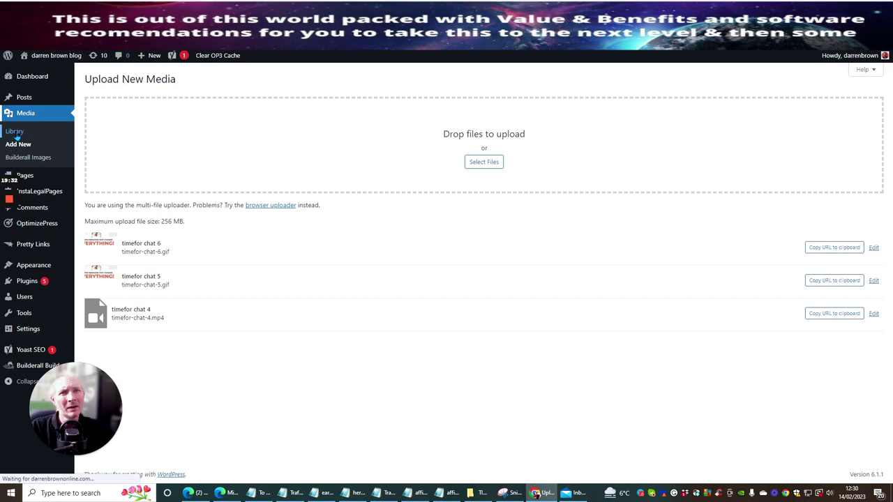
pyautogui.click(16, 134)
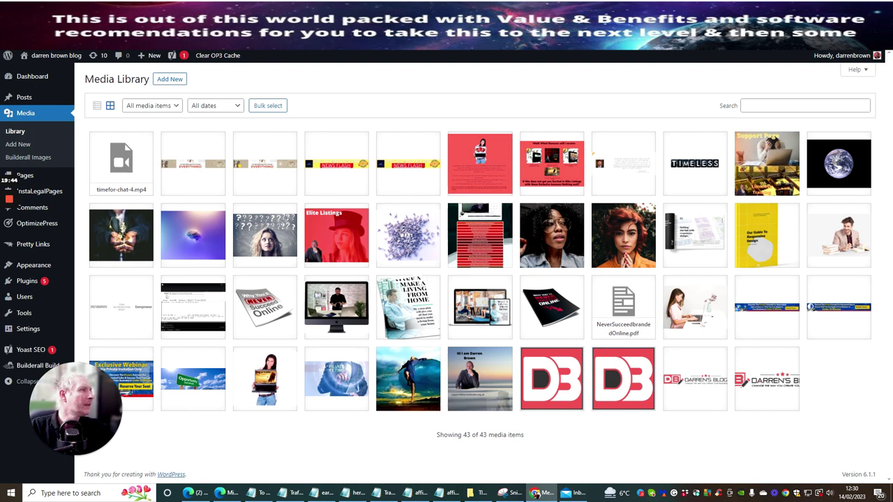
# Return to Elite List Club's banner setup and enter the copied GIF address as the banner URL.
pyautogui.click(698, 38)
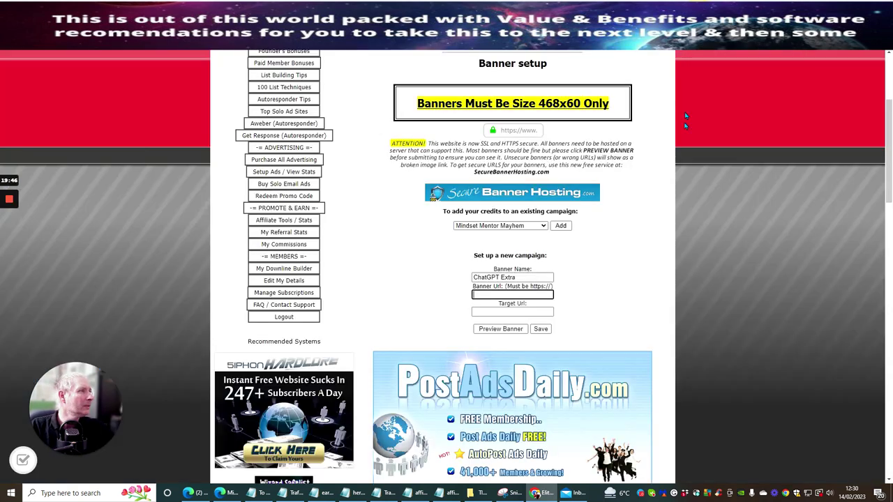
pyautogui.rightClick(480, 295)
pyautogui.click(498, 376)
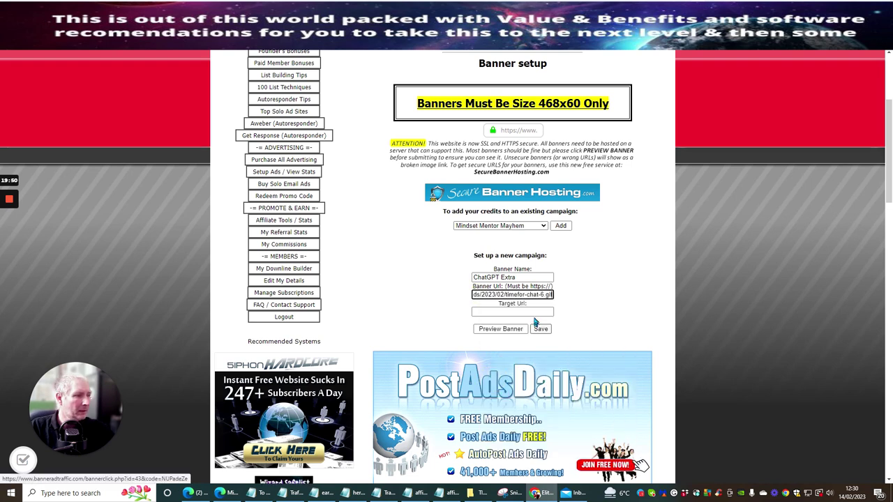
# Switch to My Pages in Commission Gorilla and copy the hosted bonuscrate.com bonus page URL for Time 4 Chat.
pyautogui.click(488, 312)
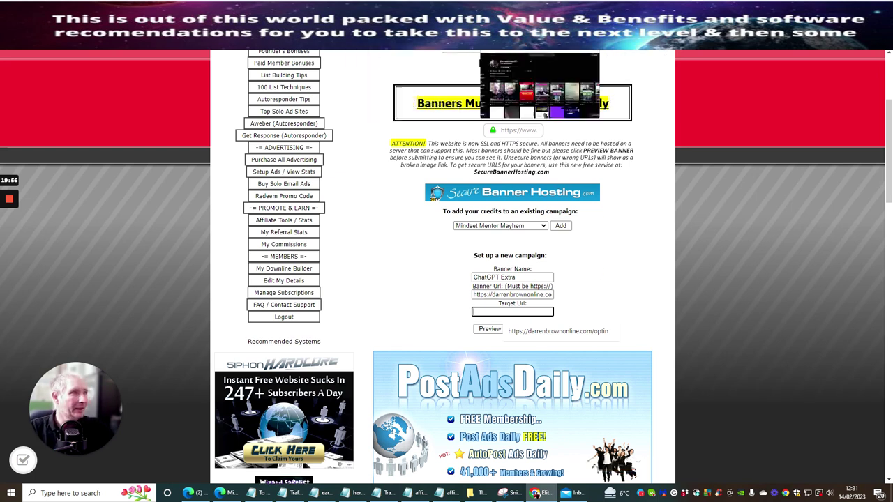
pyautogui.hotkey('alt', 'Tab')
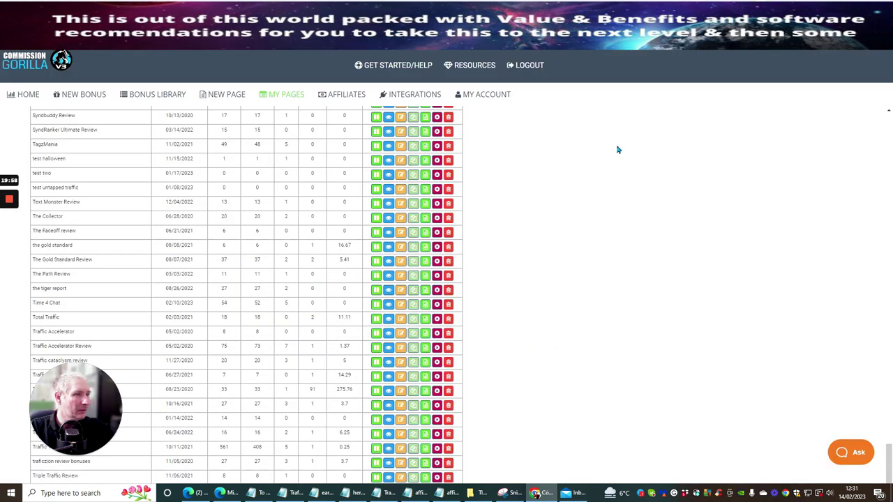
pyautogui.scroll(-3, 94, 201)
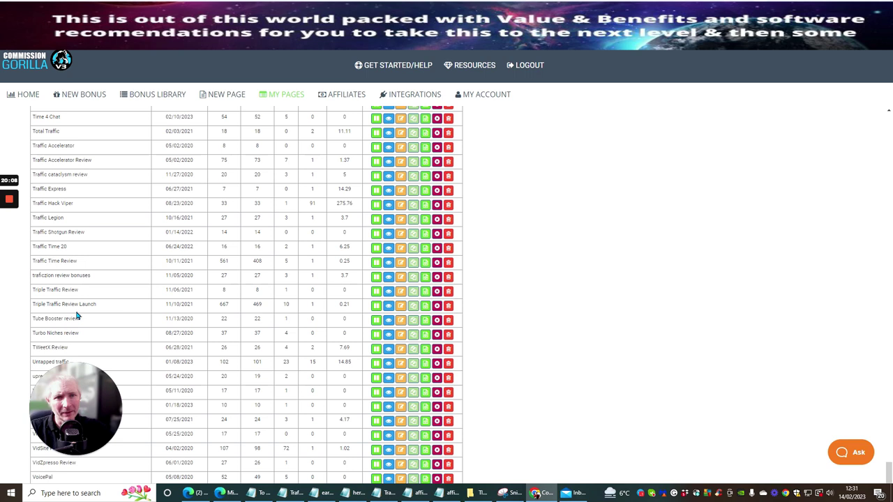
pyautogui.scroll(1, 77, 315)
pyautogui.scroll(1, 77, 315)
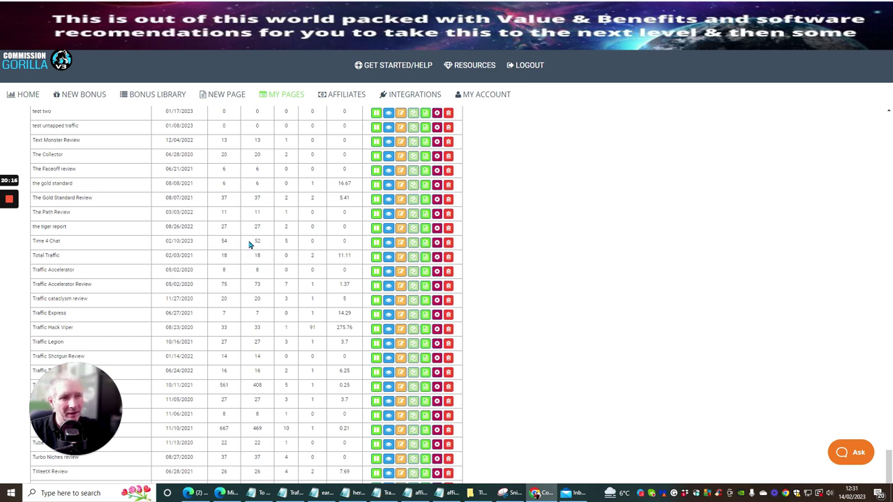
pyautogui.click(422, 242)
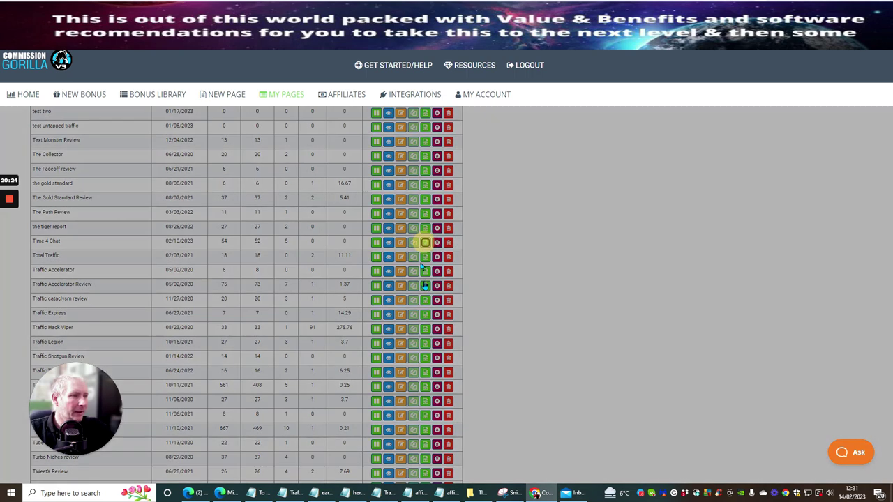
pyautogui.moveTo(407, 203); pyautogui.dragTo(239, 200)
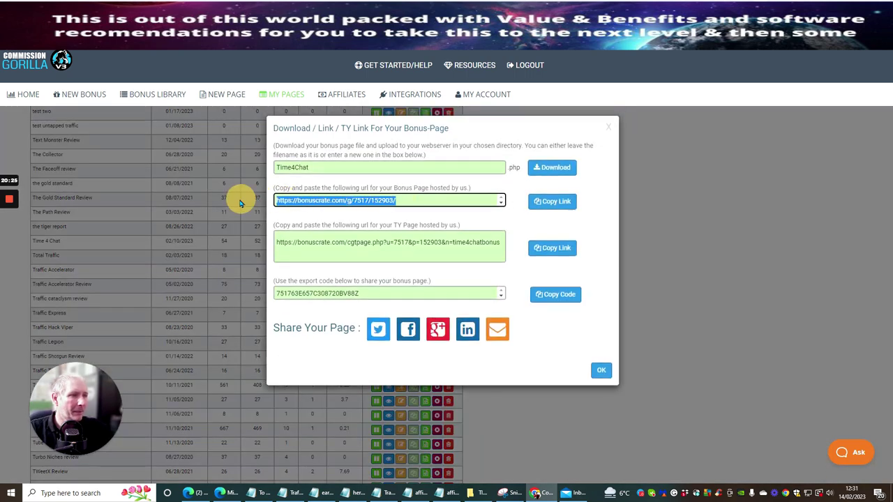
pyautogui.rightClick(310, 205)
pyautogui.click(320, 209)
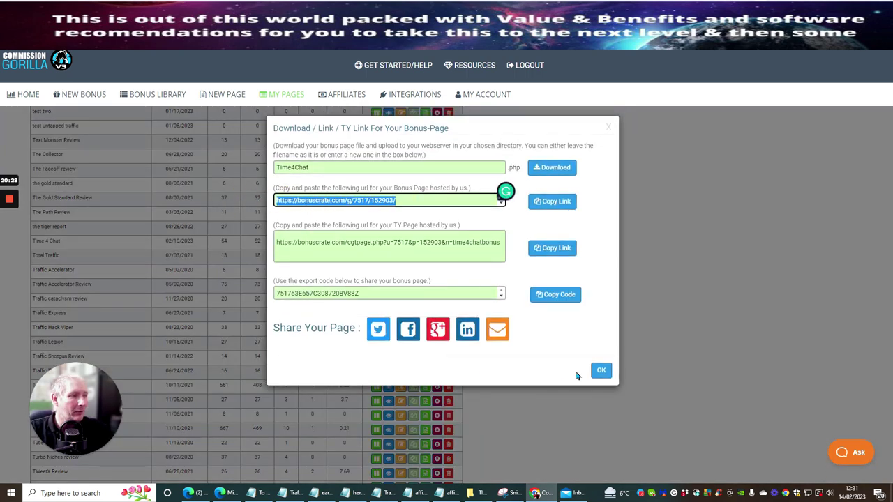
pyautogui.click(602, 372)
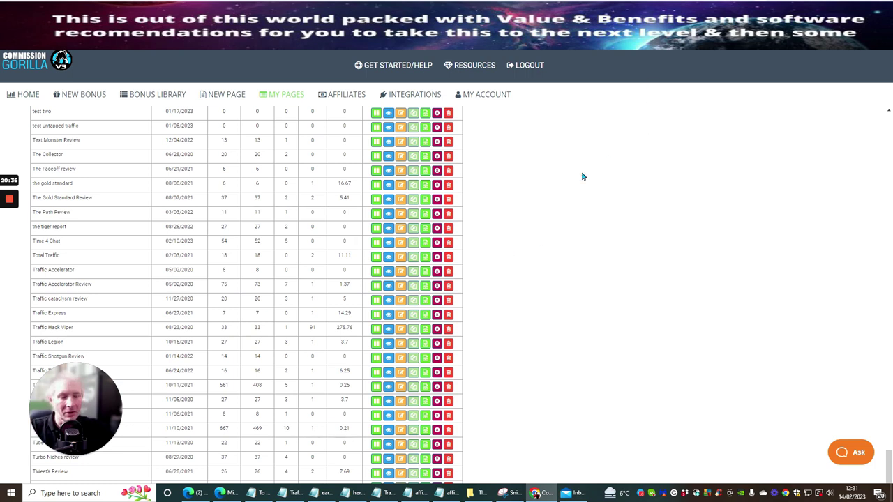
# Open the copied Time 4 Chat bonus page URL in a new browser tab.
pyautogui.hotkey('ctrl', 't')
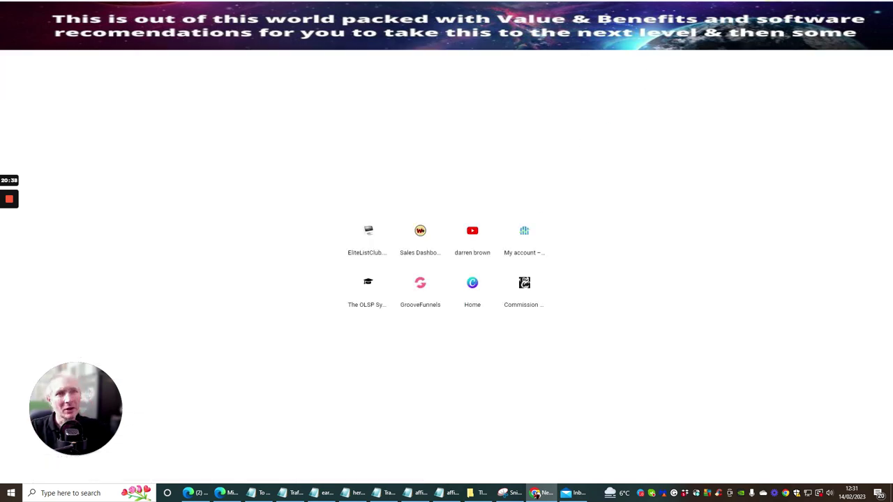
pyautogui.rightClick(115, 49)
pyautogui.click(136, 95)
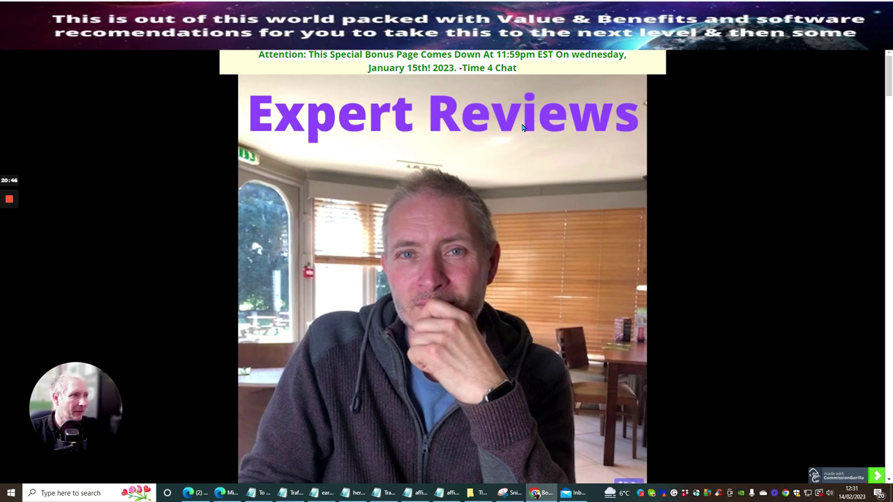
# Review the whole Time 4 Chat bonus page, including its product image, offer and upsell list, bonuses and closing introduction.
pyautogui.scroll(-10, 522, 128)
pyautogui.scroll(-5, 523, 128)
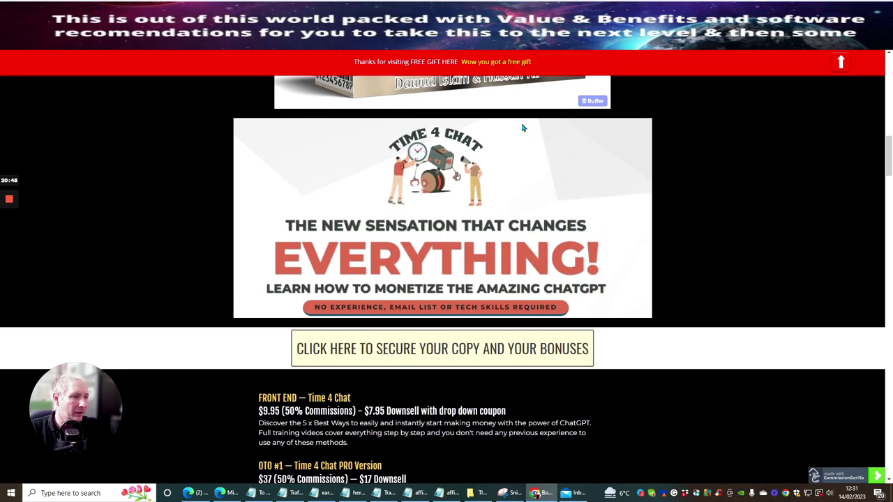
pyautogui.scroll(2, 497, 146)
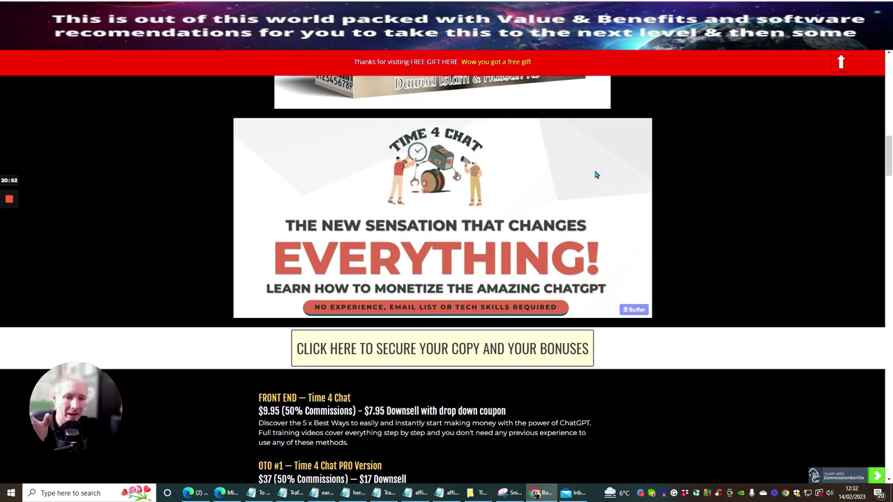
pyautogui.scroll(-4, 594, 176)
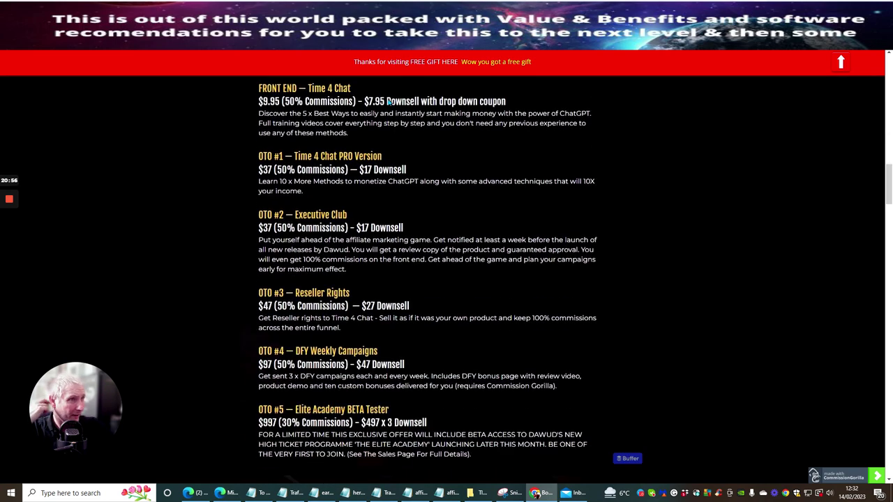
pyautogui.scroll(-14, 390, 127)
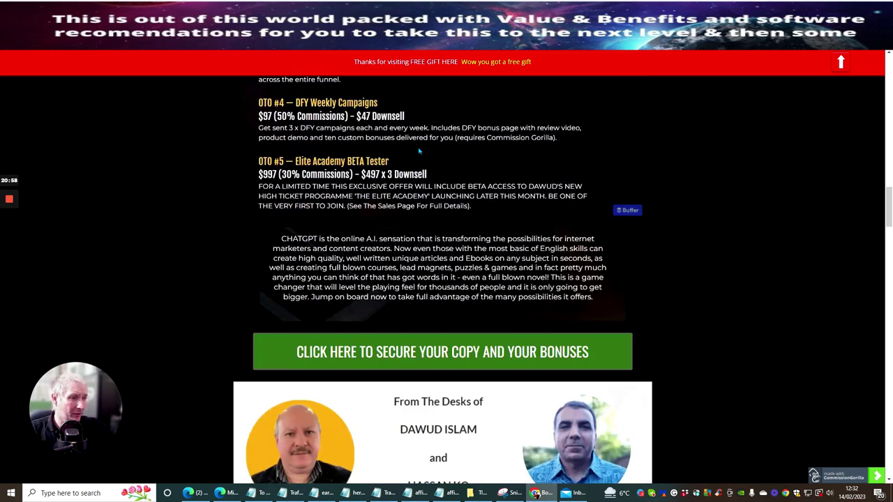
pyautogui.scroll(-15, 424, 152)
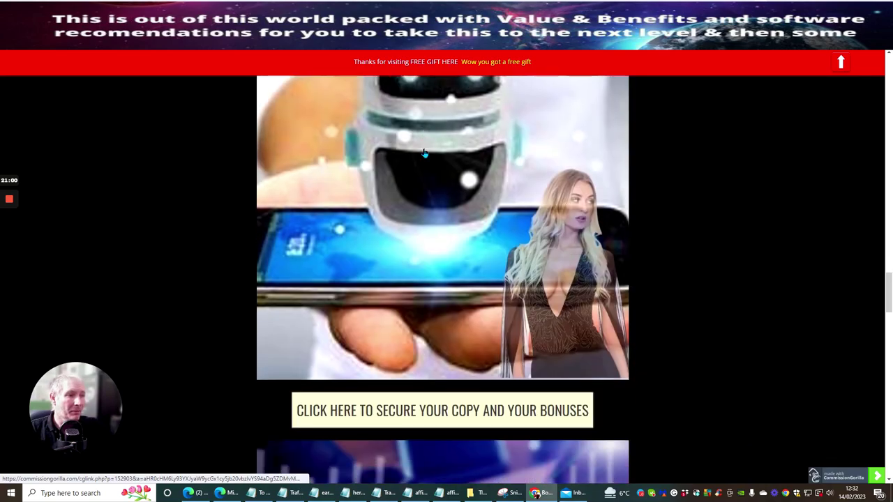
pyautogui.scroll(-11, 424, 153)
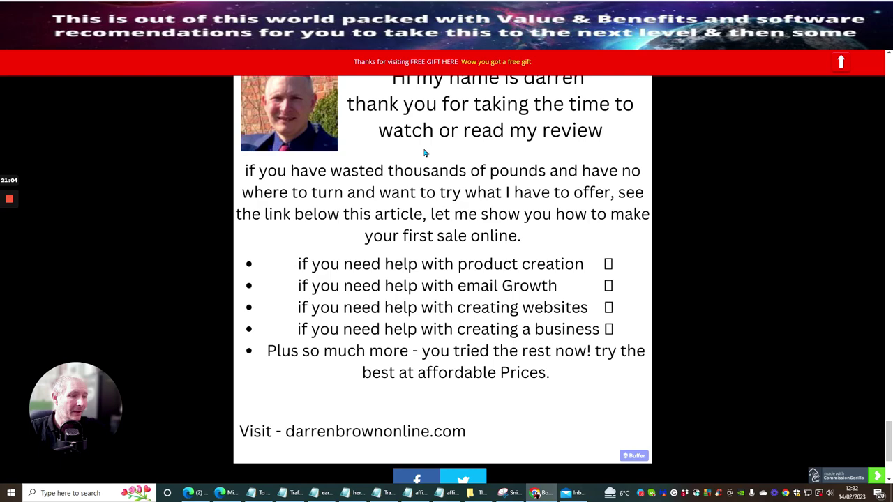
pyautogui.scroll(15, 424, 154)
pyautogui.scroll(15, 424, 152)
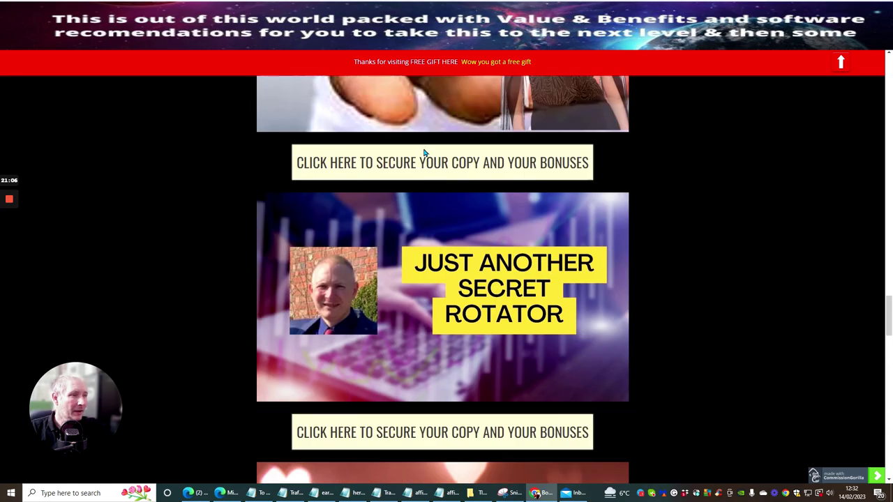
pyautogui.scroll(15, 424, 153)
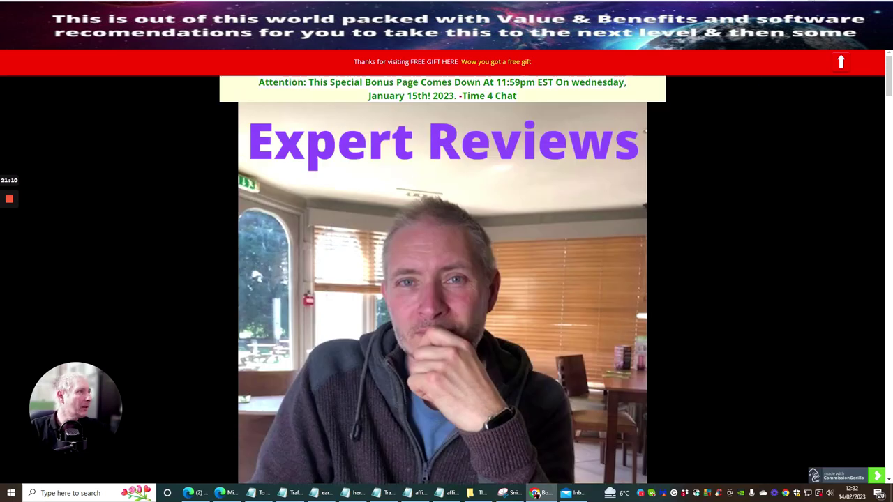
# Return to Elite List Club's banner setup and enter the copied bonuscrate.com bonus page link as the target URL.
pyautogui.hotkey('alt', 'Tab')
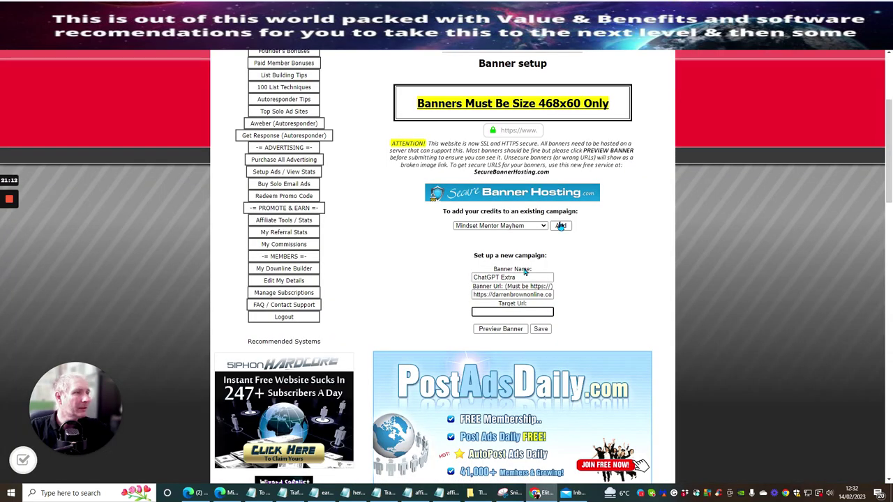
pyautogui.rightClick(485, 314)
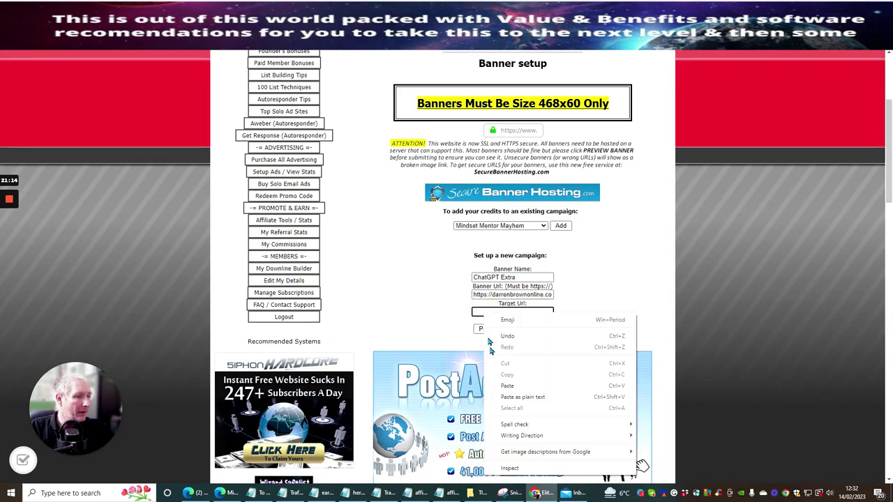
pyautogui.click(520, 397)
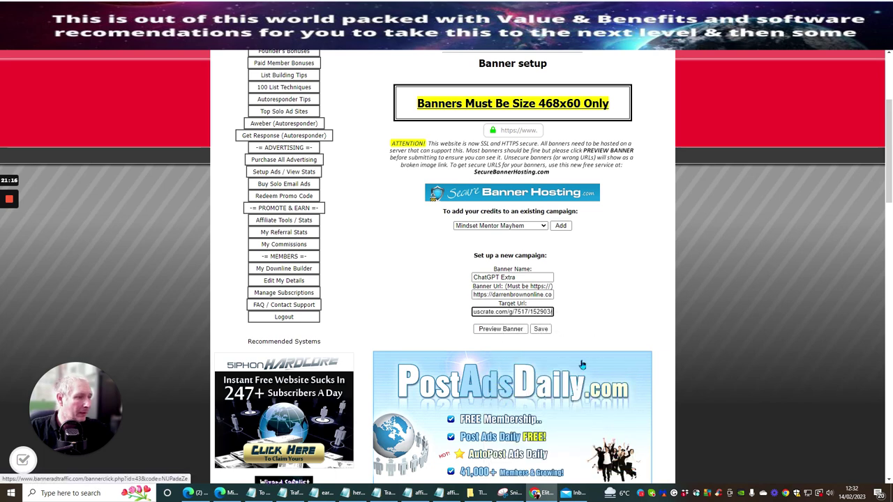
# Preview the ChatGPT Extra banner, close the preview window and save the new banner campaign.
pyautogui.click(496, 330)
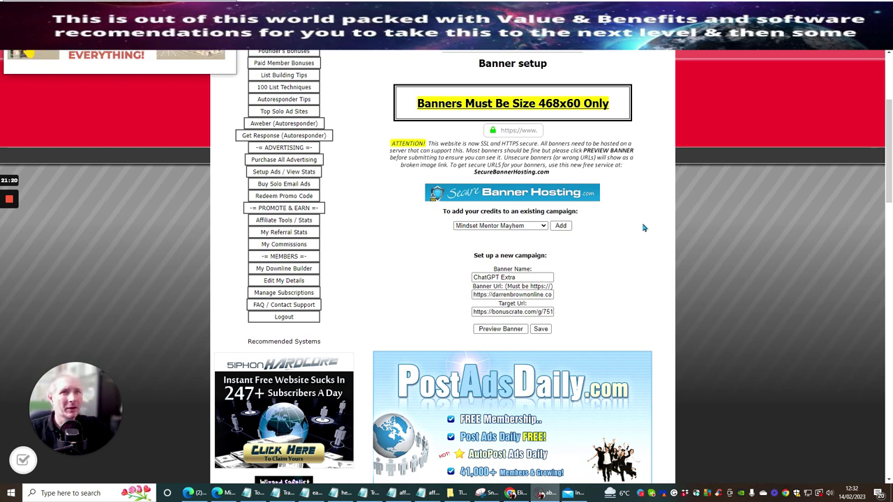
pyautogui.moveTo(109, 12); pyautogui.dragTo(136, 68)
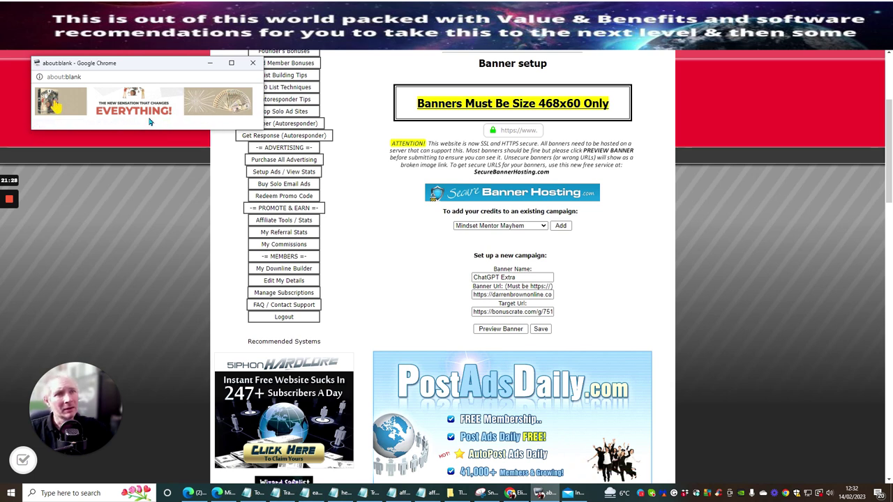
pyautogui.click(253, 63)
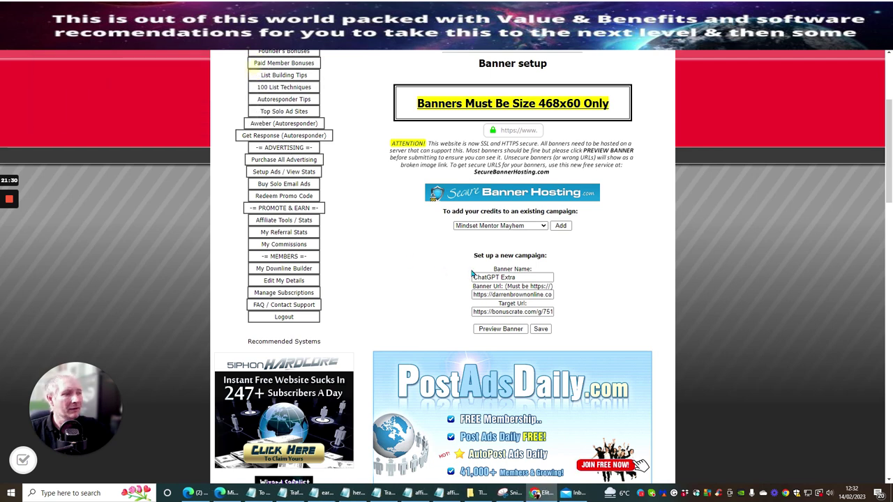
pyautogui.click(537, 332)
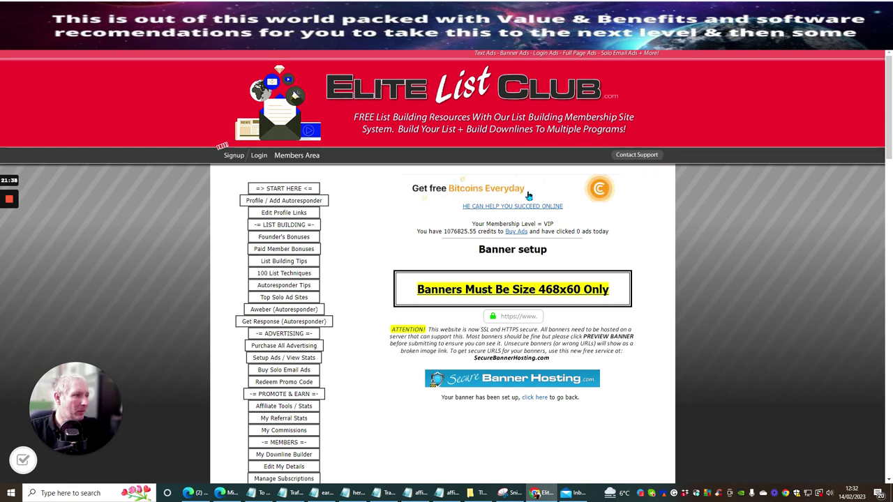
pyautogui.scroll(-5, 634, 244)
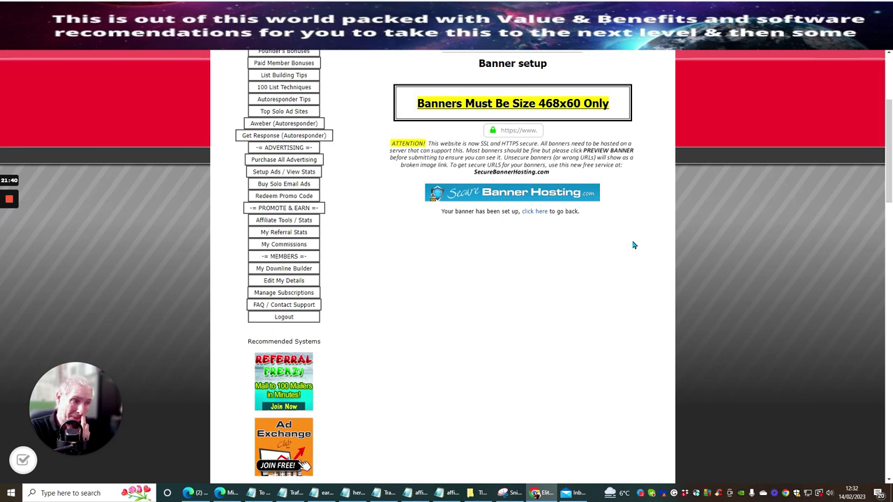
pyautogui.scroll(-2, 634, 245)
pyautogui.scroll(6, 621, 249)
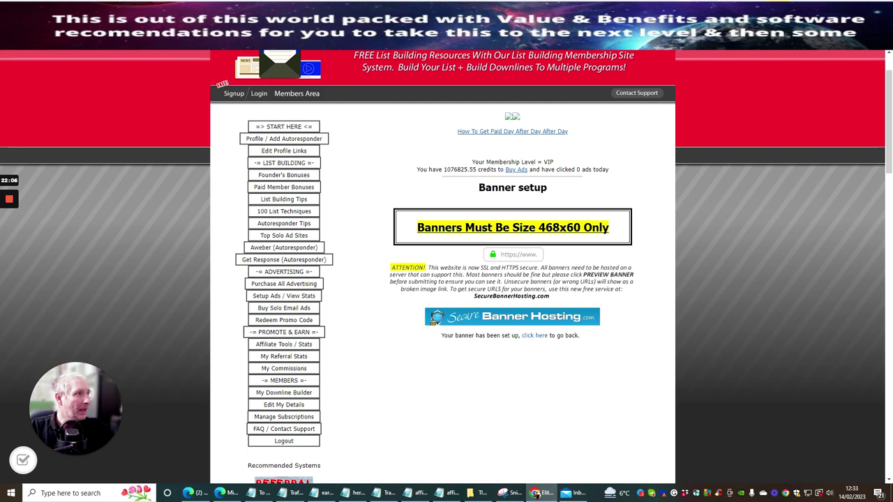
# Open Elite List Club's admin login in a new browser tab and log in with the saved admin ID and password.
pyautogui.hotkey('ctrl', 't')
pyautogui.click(369, 237)
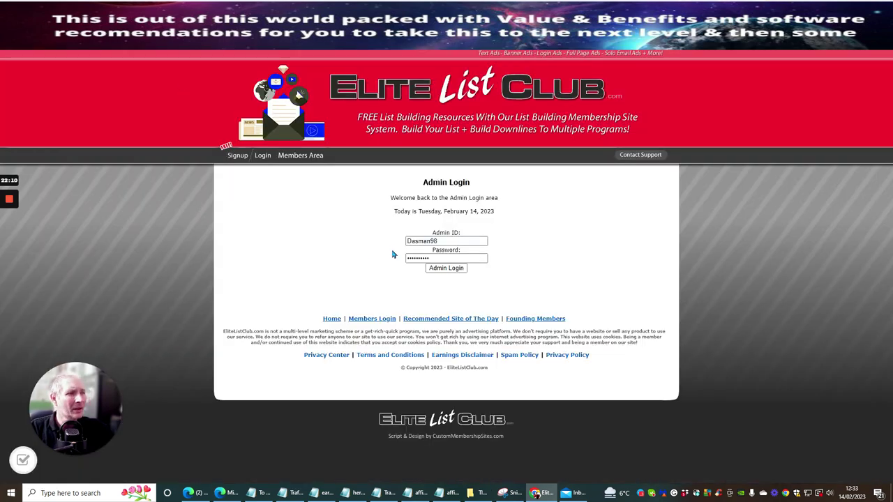
pyautogui.click(447, 240)
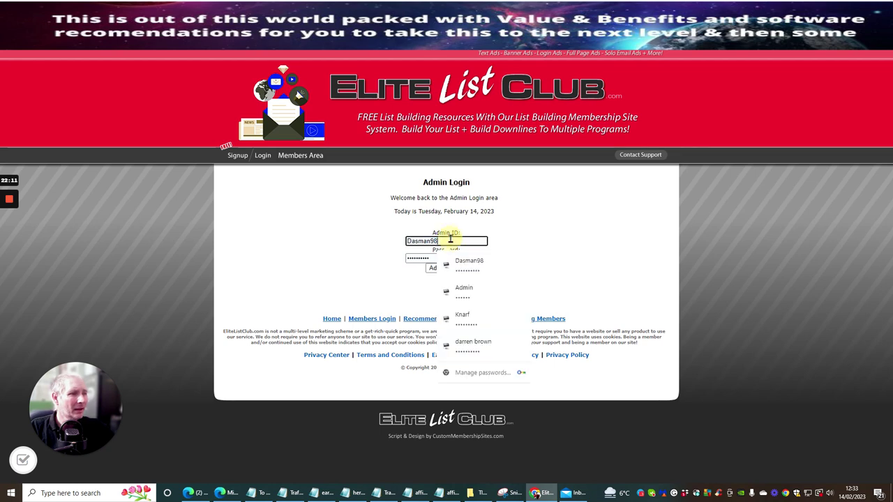
pyautogui.click(458, 292)
pyautogui.click(436, 272)
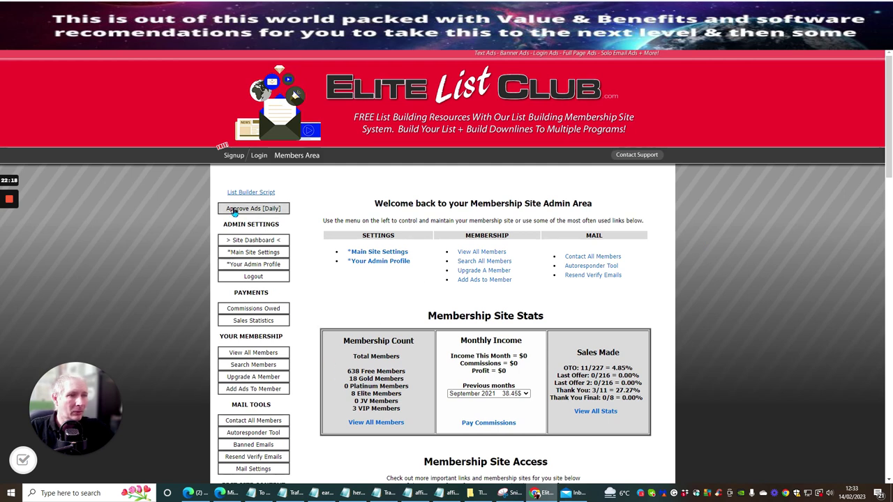
# Open the list of pending ads and links and approve the banner awaiting approval.
pyautogui.click(245, 207)
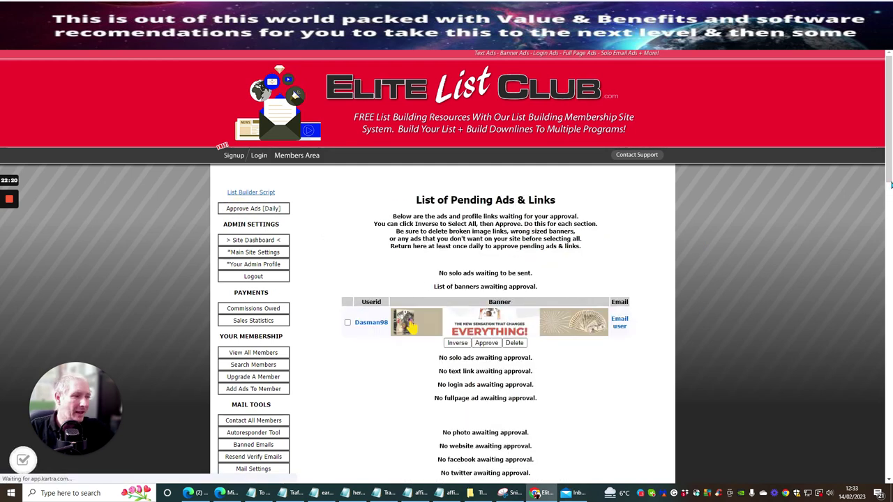
pyautogui.scroll(-3, 509, 184)
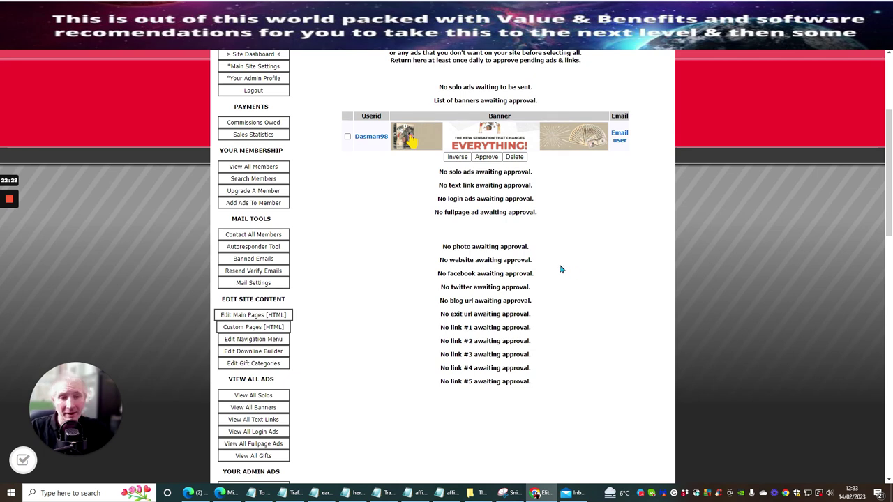
pyautogui.scroll(1, 562, 238)
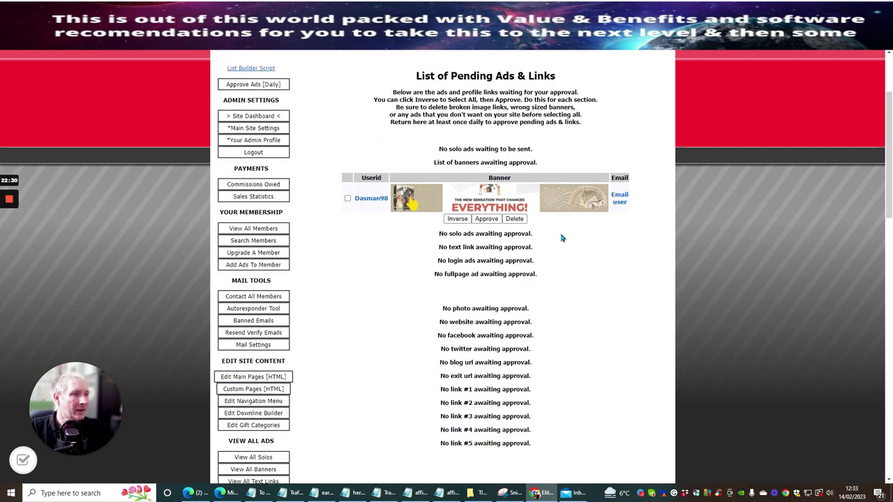
pyautogui.click(348, 199)
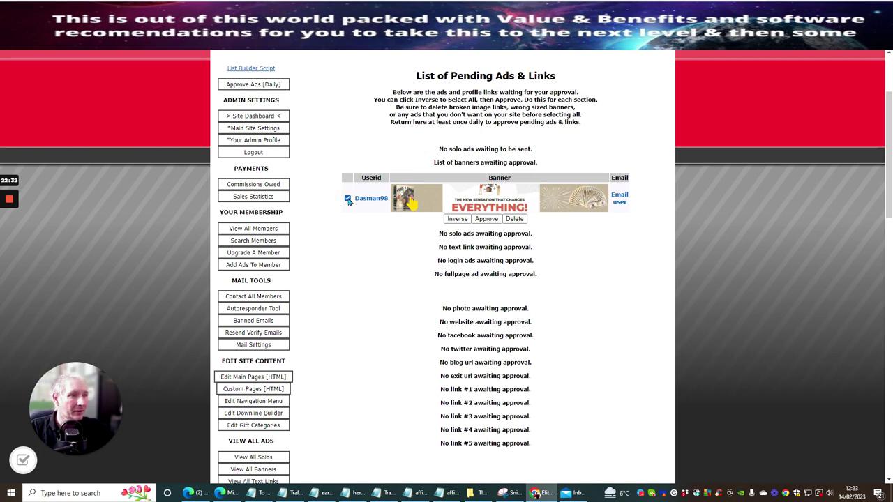
pyautogui.click(487, 219)
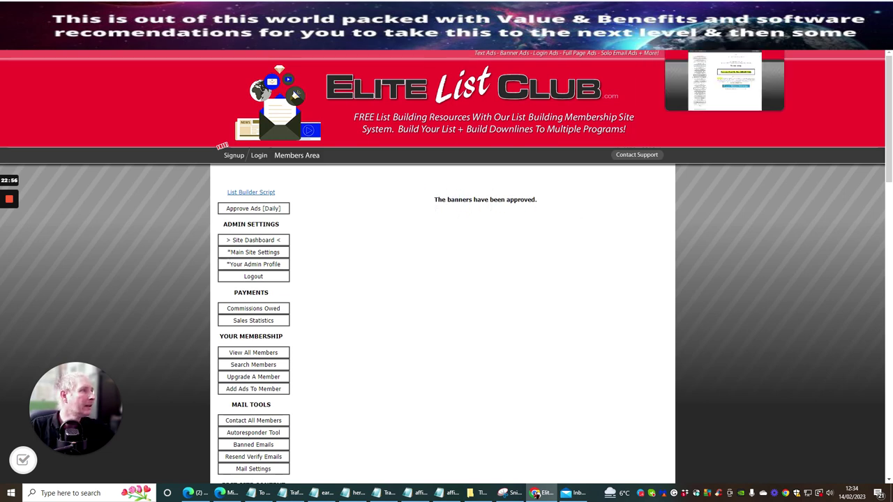
# Return to the members area tab and open the Setup Ads / View Stats page.
pyautogui.hotkey('ctrl', 'Tab')
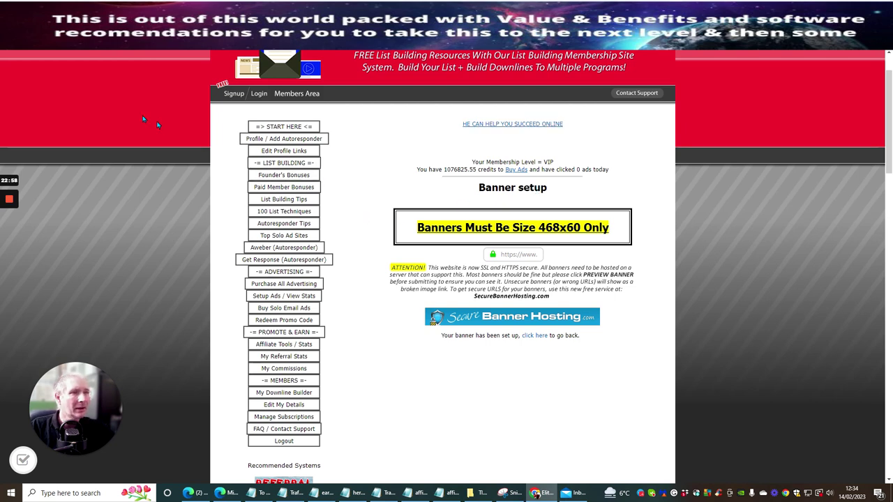
pyautogui.scroll(2, 388, 160)
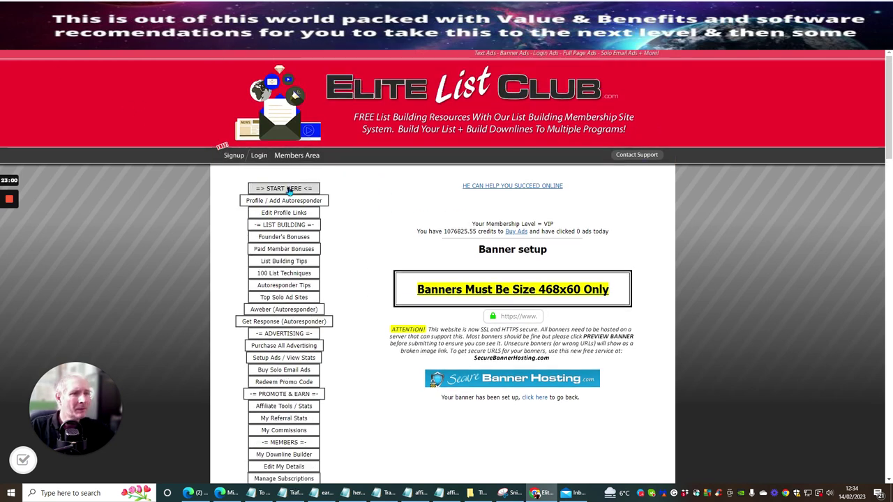
pyautogui.click(284, 189)
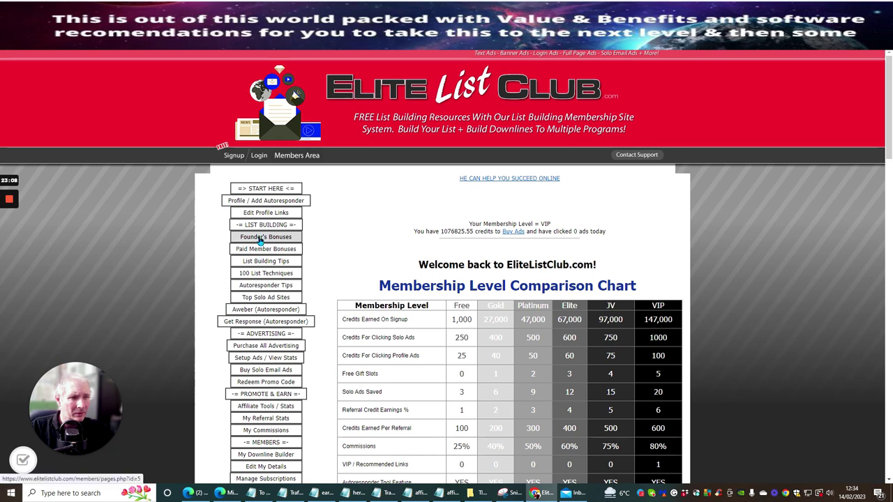
pyautogui.scroll(-2, 259, 246)
pyautogui.click(259, 236)
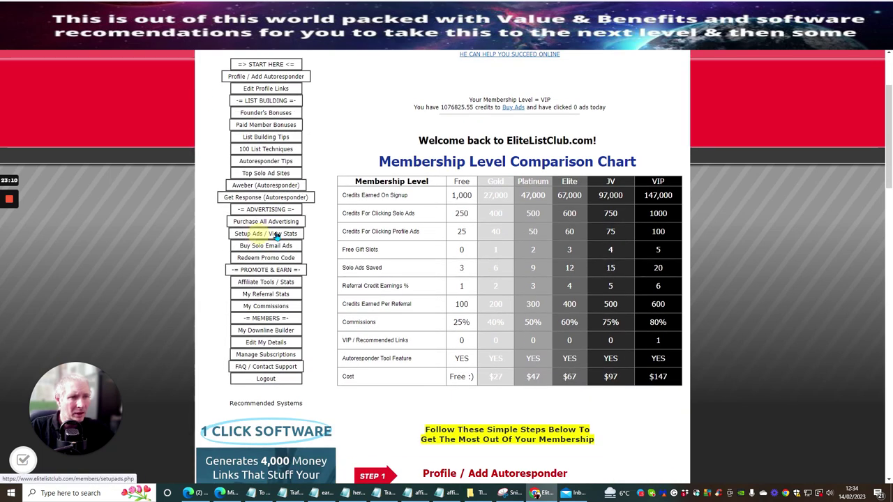
# Check the approval status of the ChatGPT Extra banner and look over the text link and login ad stats.
pyautogui.scroll(-7, 373, 234)
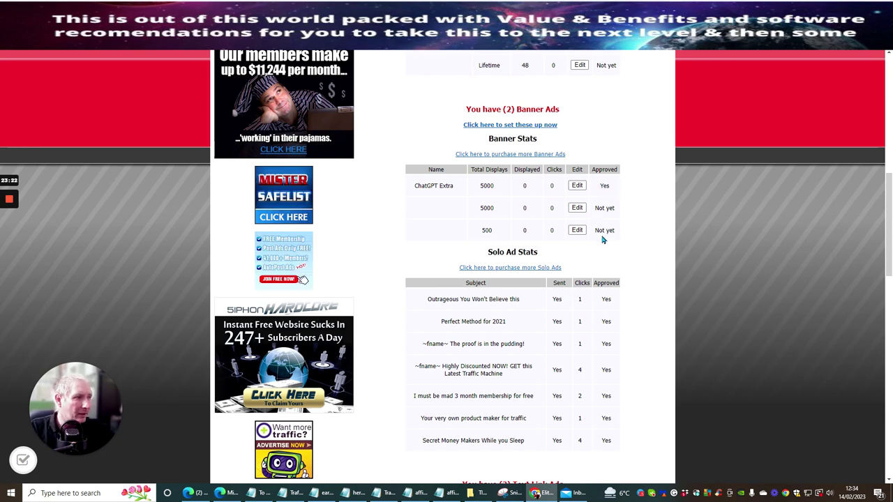
pyautogui.scroll(2, 604, 243)
pyautogui.scroll(-5, 603, 244)
pyautogui.scroll(-7, 603, 247)
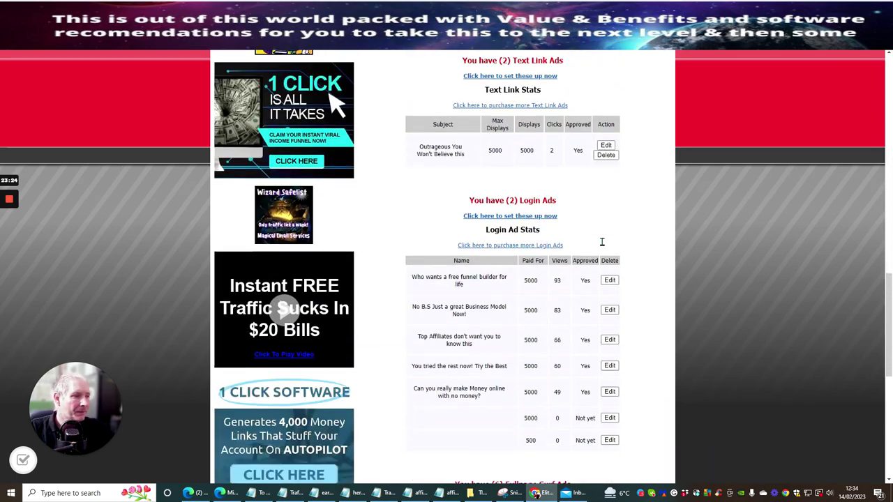
pyautogui.scroll(1, 605, 250)
pyautogui.scroll(10, 604, 250)
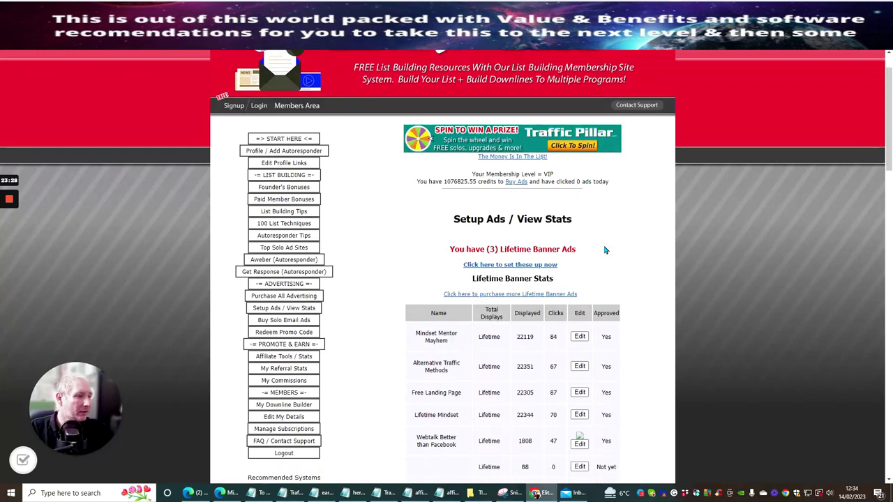
# View the edit form of the second unnamed lifetime banner slot and go back to the ad stats.
pyautogui.scroll(-2, 604, 249)
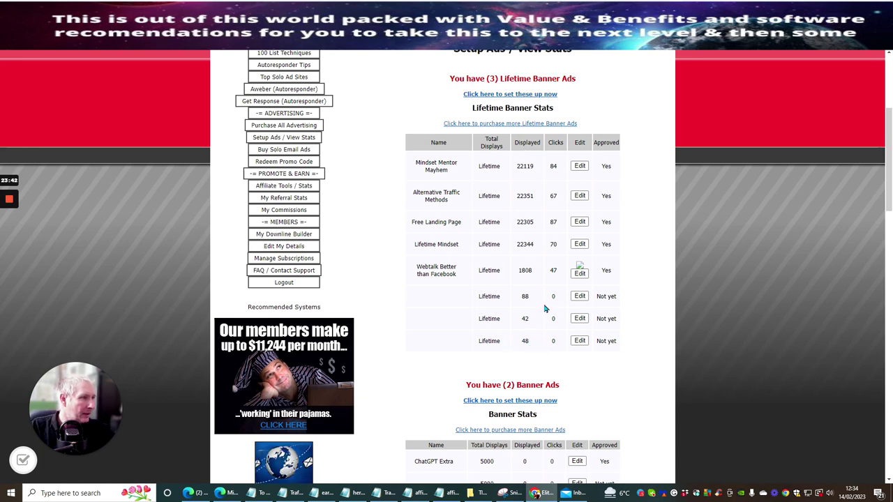
pyautogui.click(580, 319)
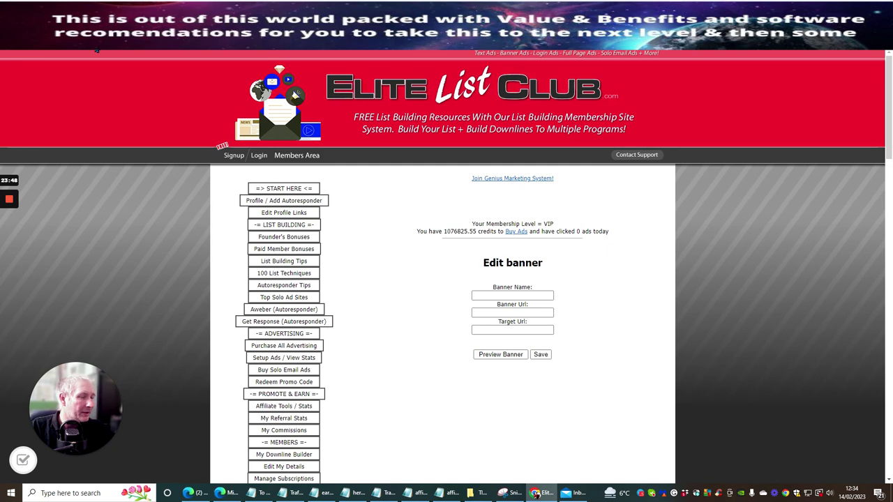
pyautogui.hotkey('alt', 'Left')
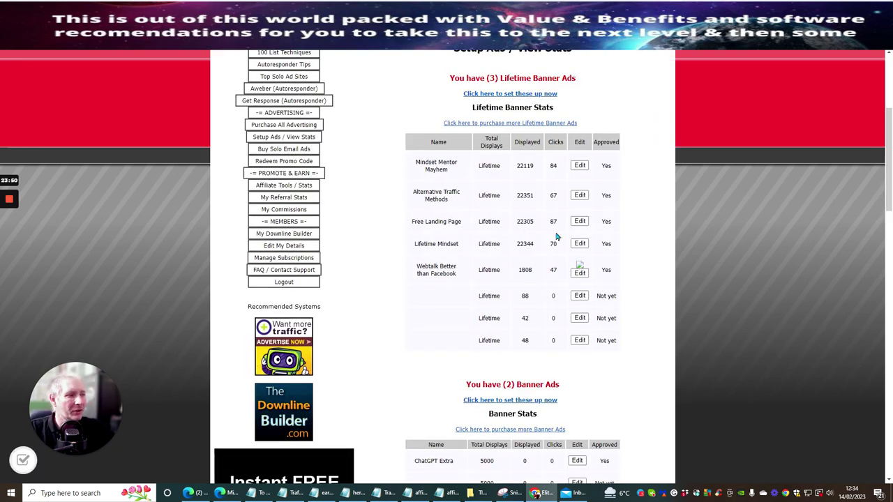
# Review the banner, solo, text link, login and fullpage surf ad stats, ending back at the lifetime banners.
pyautogui.scroll(-3, 511, 291)
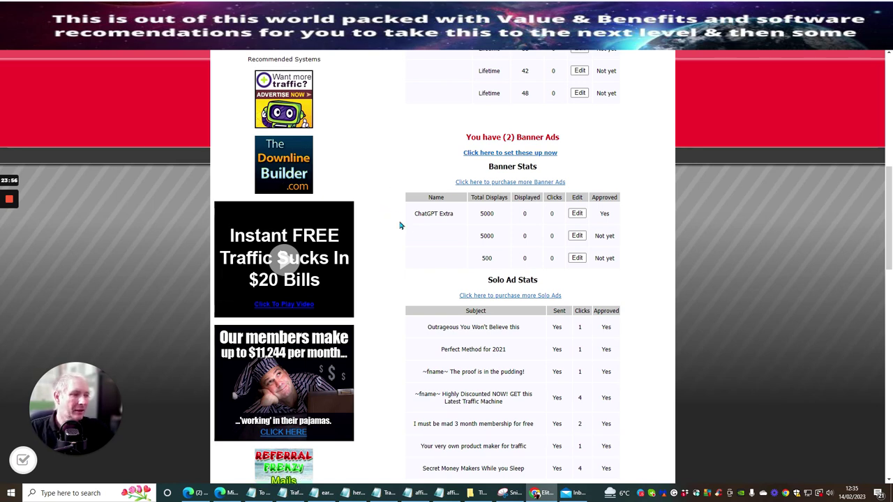
pyautogui.scroll(-7, 643, 200)
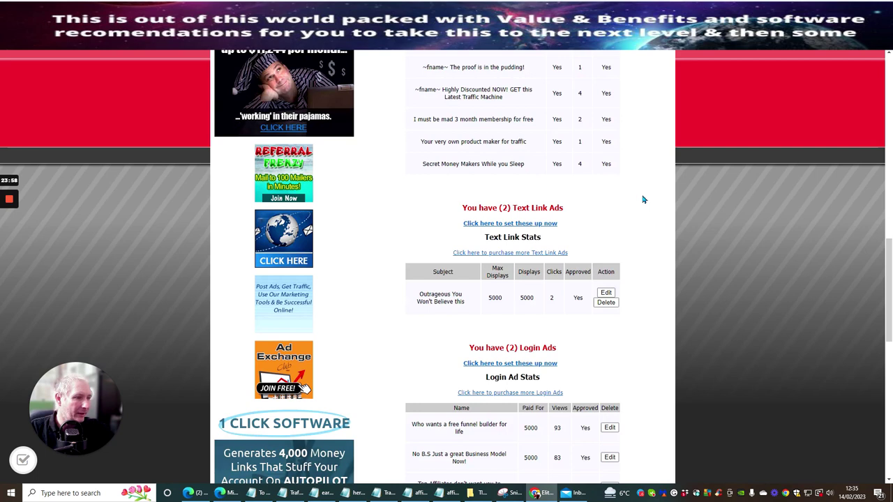
pyautogui.scroll(-1, 643, 199)
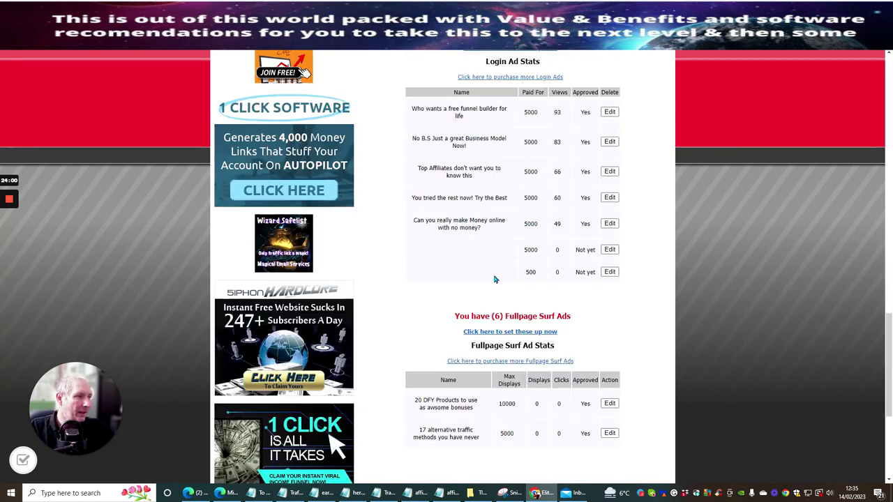
pyautogui.scroll(-2, 588, 267)
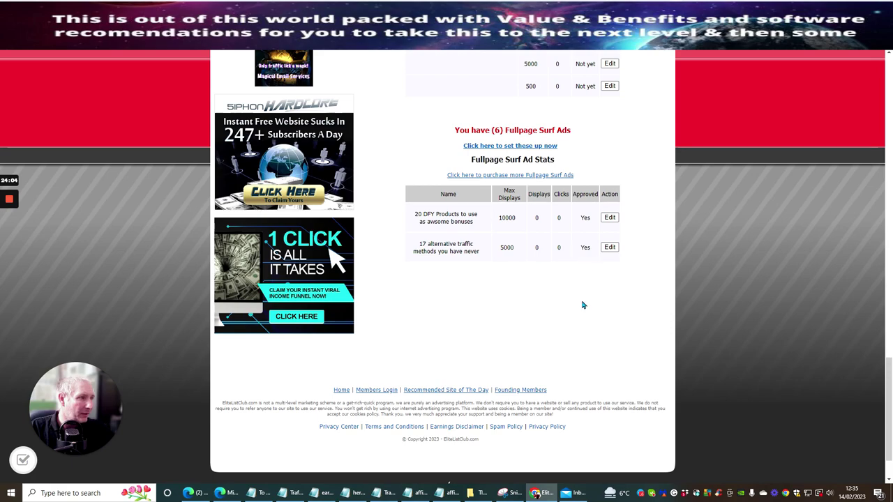
pyautogui.scroll(1, 585, 309)
pyautogui.scroll(10, 568, 208)
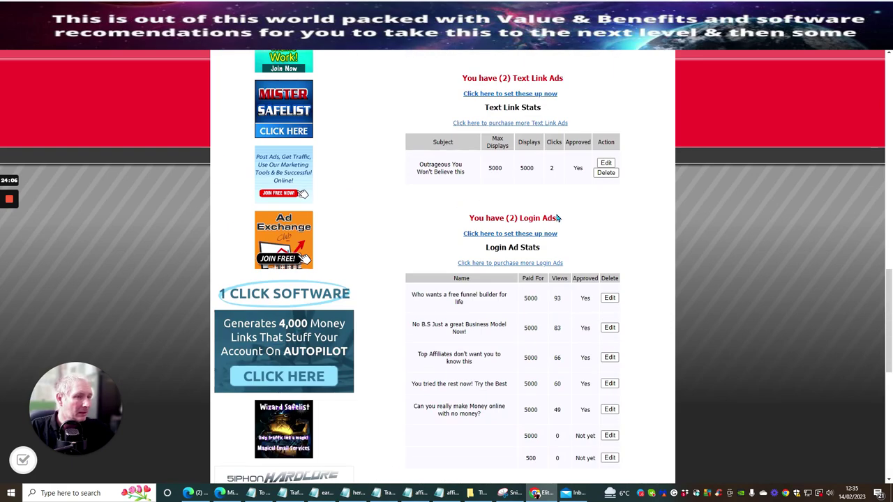
pyautogui.scroll(7, 543, 216)
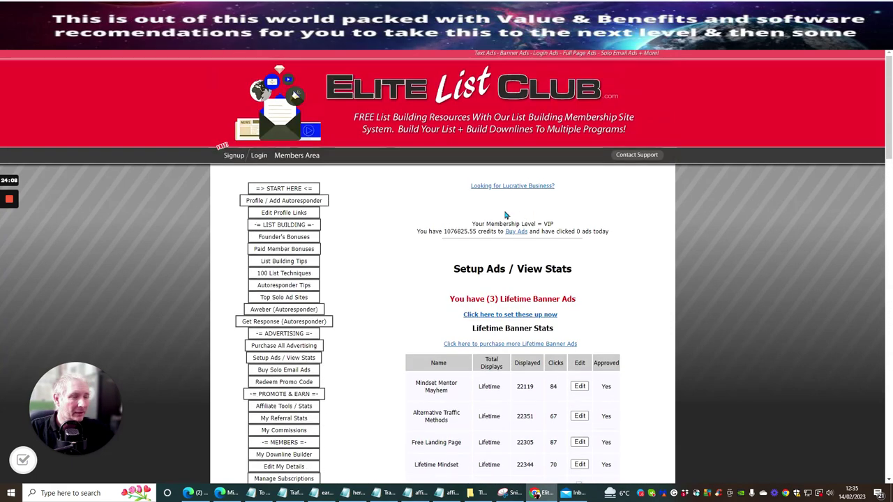
pyautogui.scroll(-4, 367, 237)
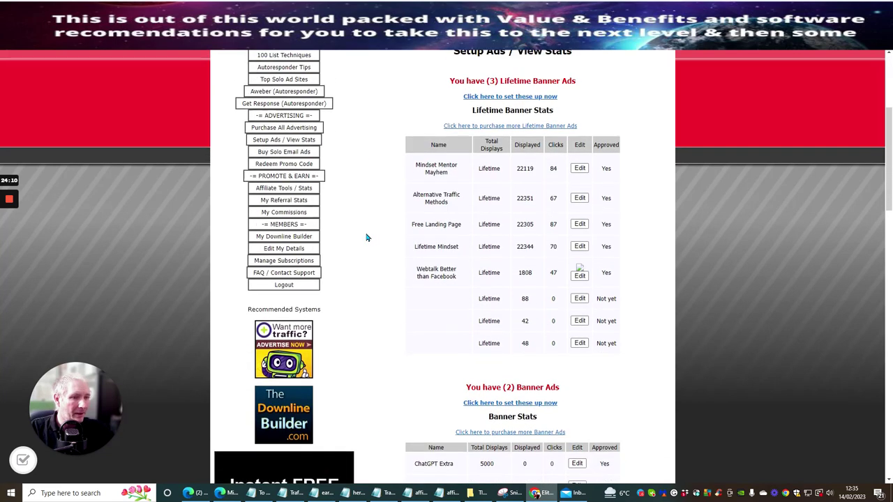
pyautogui.scroll(4, 367, 237)
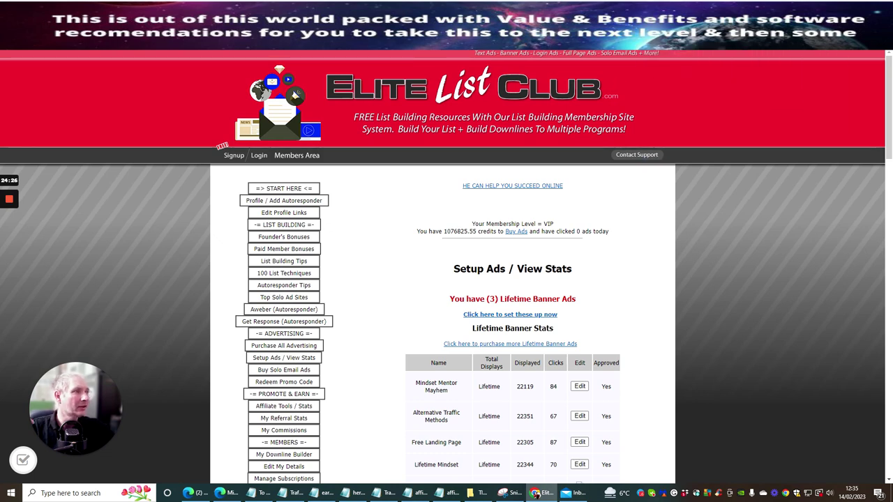
# Switch to the Mailsy Banner Ads page and look over the listed banners and the form for adding one.
pyautogui.hotkey('ctrl', 'Tab')
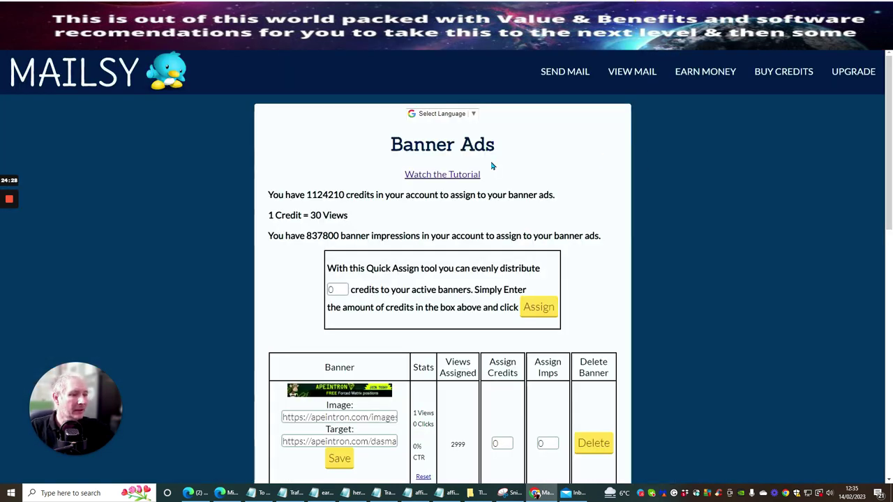
pyautogui.scroll(-10, 424, 159)
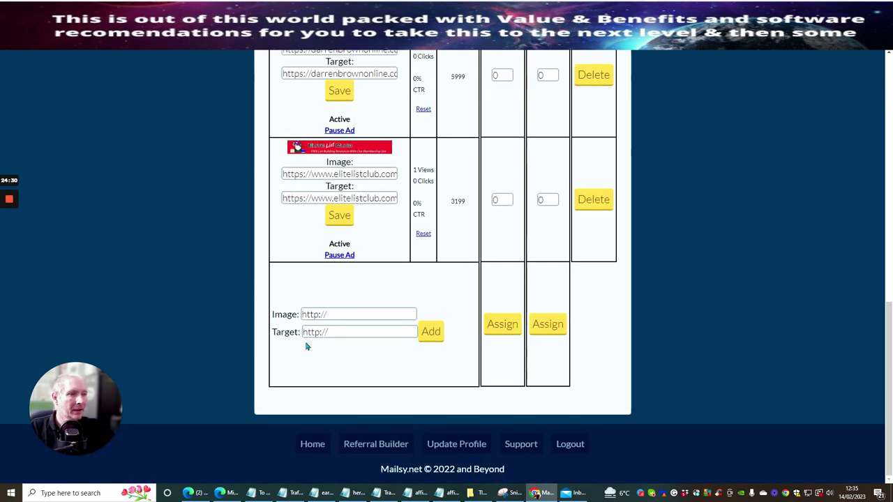
pyautogui.scroll(3, 400, 241)
pyautogui.scroll(-2, 400, 216)
pyautogui.scroll(2, 400, 217)
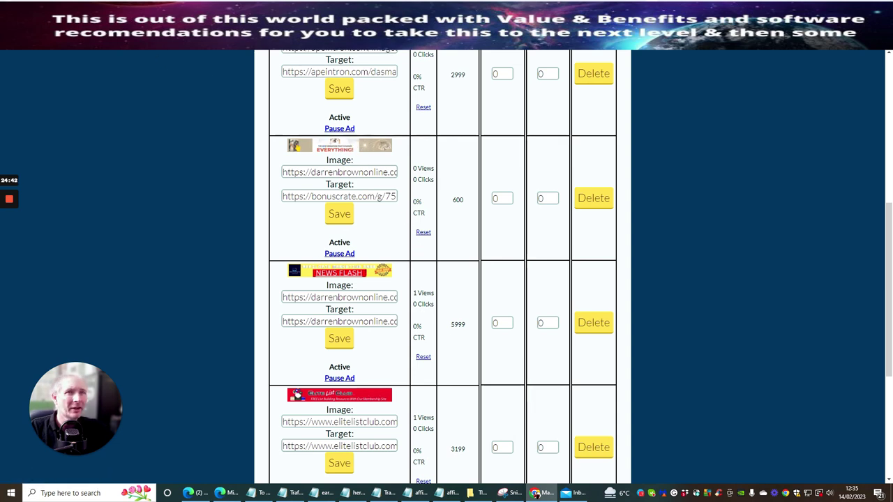
pyautogui.press('F5')
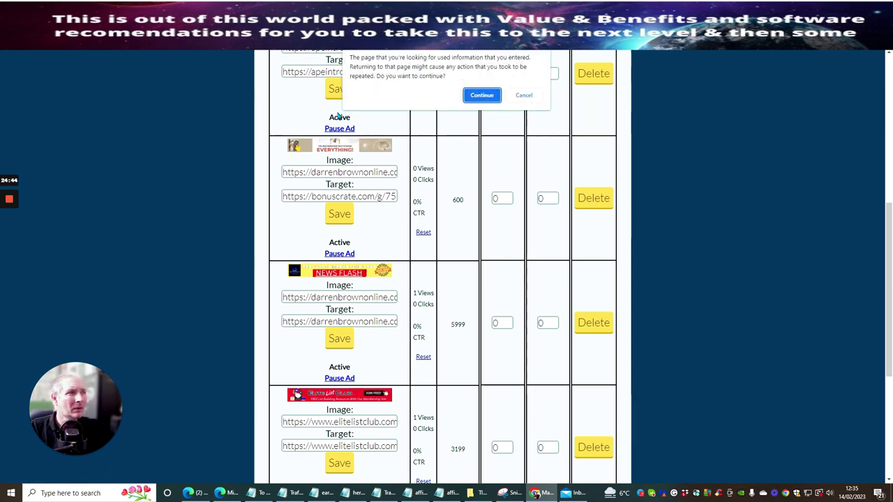
pyautogui.click(523, 95)
pyautogui.scroll(3, 457, 177)
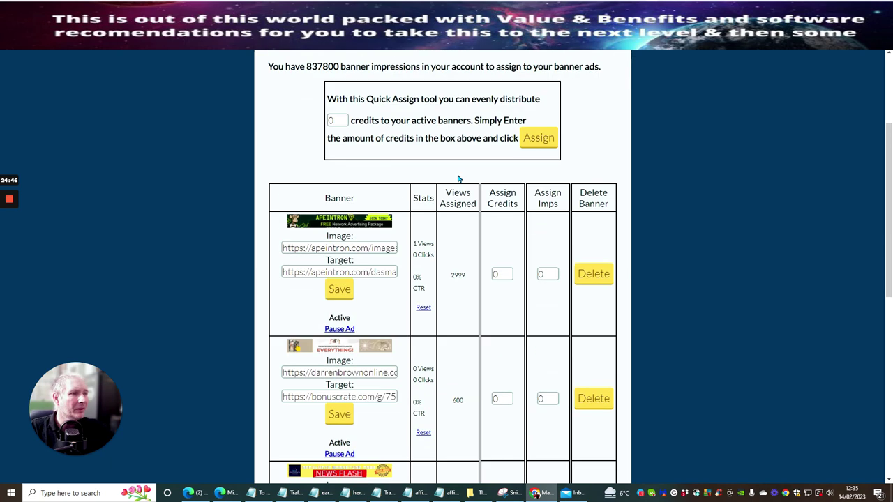
pyautogui.scroll(3, 433, 272)
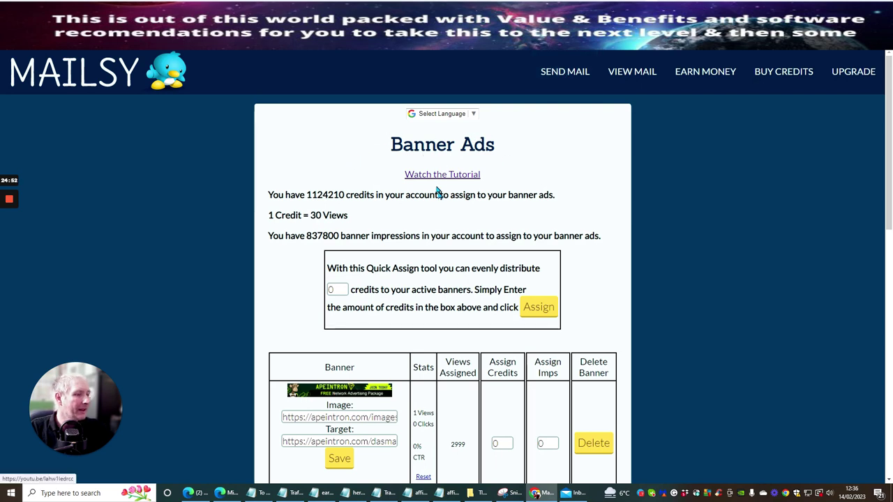
# Reopen the Banner Ads page through the Mailsy home page and check each banner's views, clicks and active status.
pyautogui.scroll(-5, 428, 199)
pyautogui.scroll(-5, 429, 199)
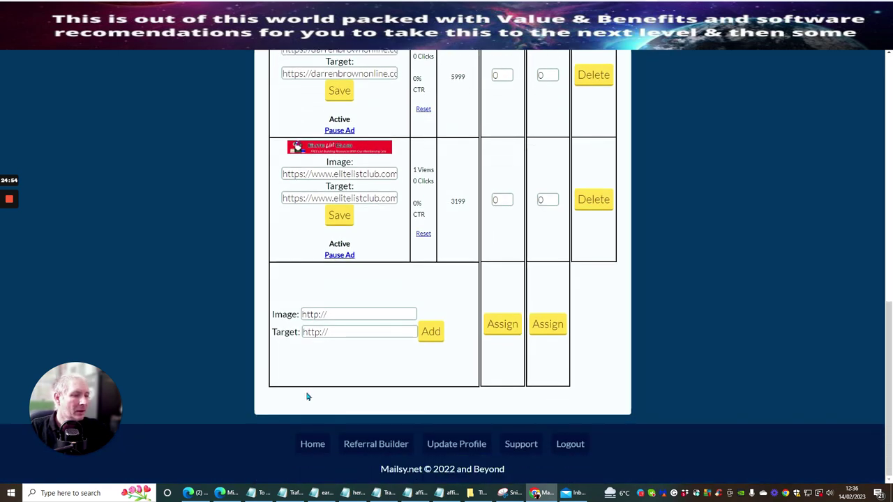
pyautogui.click(307, 450)
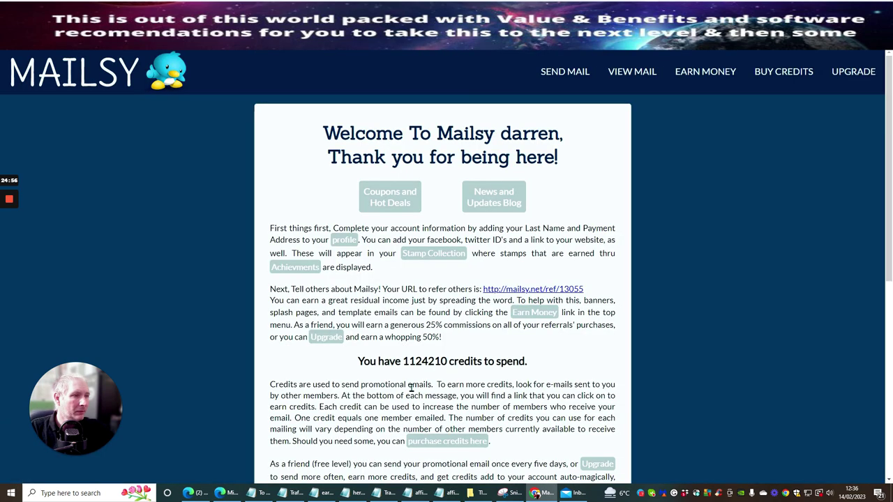
pyautogui.scroll(-5, 461, 265)
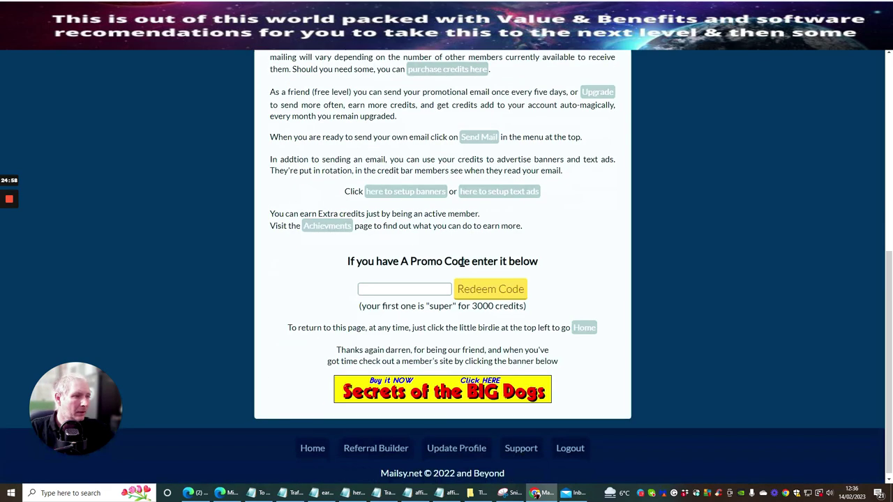
pyautogui.click(398, 193)
pyautogui.scroll(-4, 480, 197)
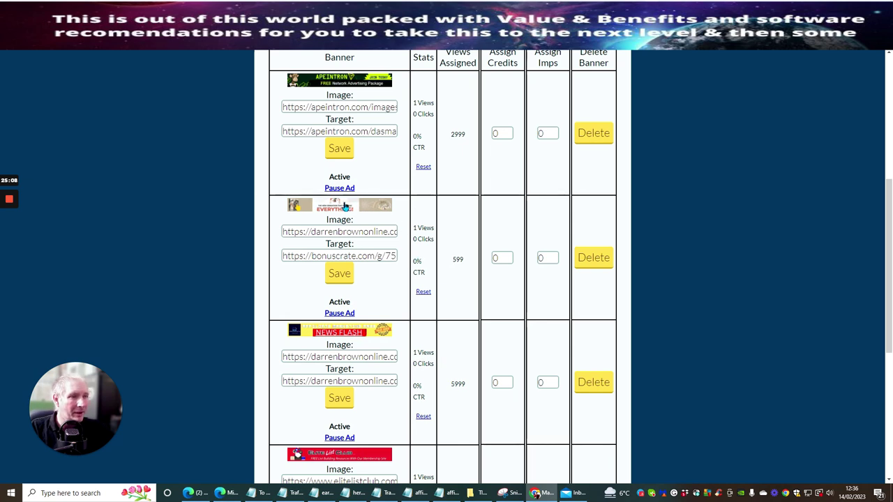
pyautogui.scroll(-3, 393, 279)
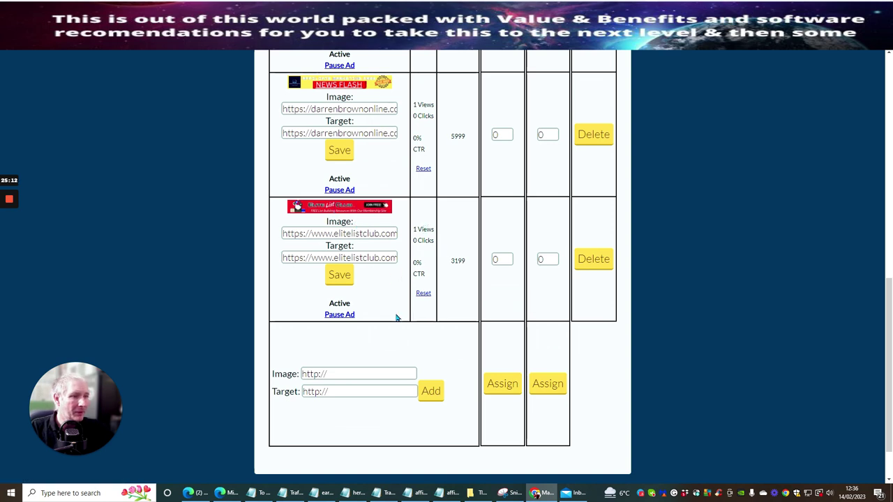
pyautogui.scroll(7, 395, 317)
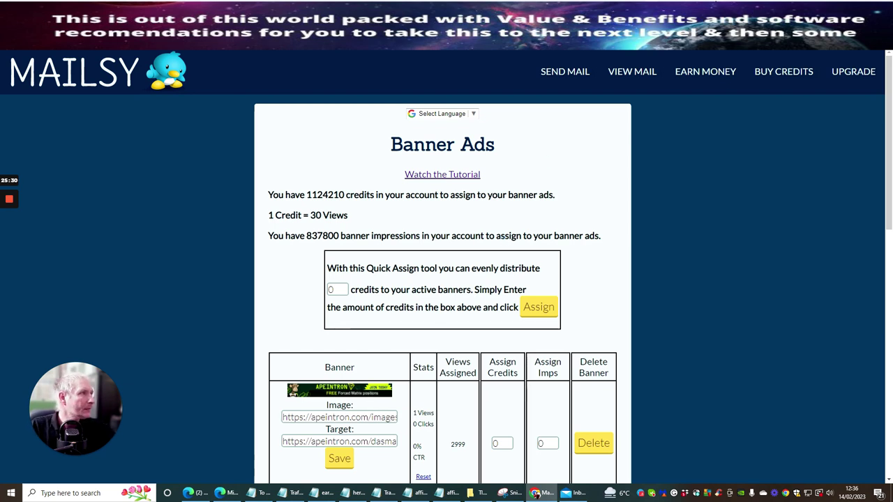
# Switch to the Canva home page and look through the recent designs, including the Affiliate Marketing Free banner.
pyautogui.click(760, 14)
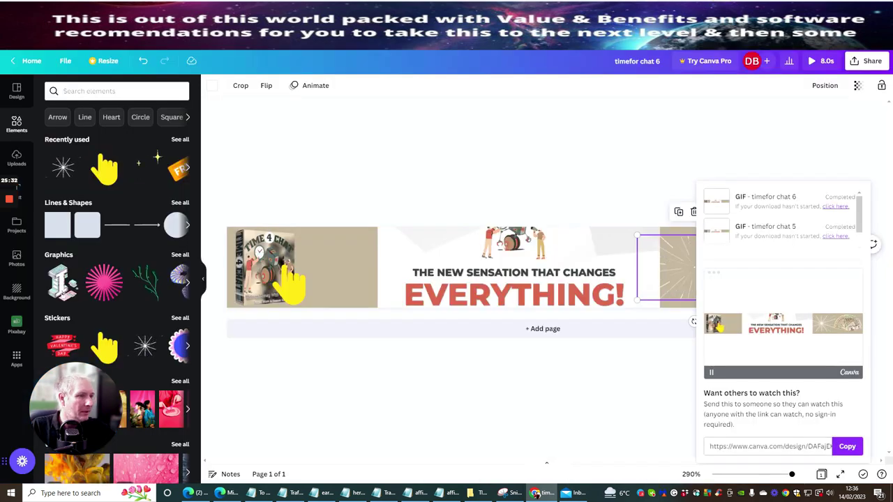
pyautogui.click(760, 13)
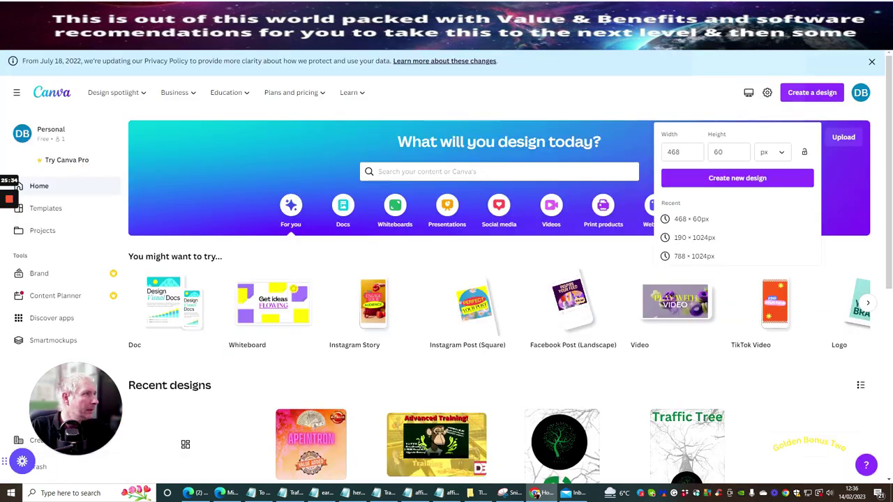
pyautogui.scroll(-3, 532, 234)
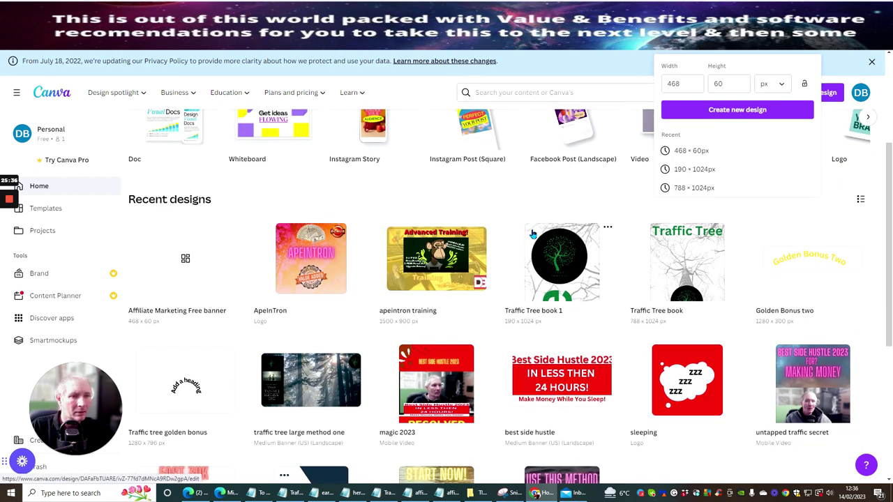
pyautogui.rightClick(218, 263)
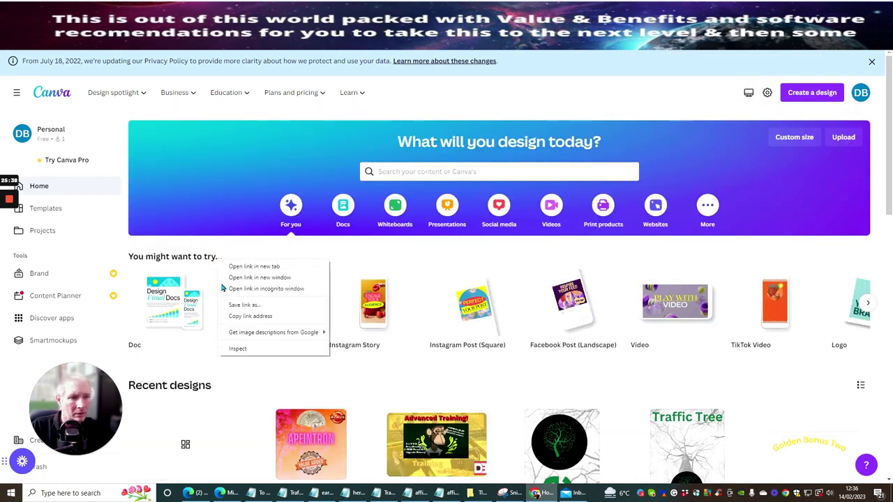
pyautogui.click(239, 317)
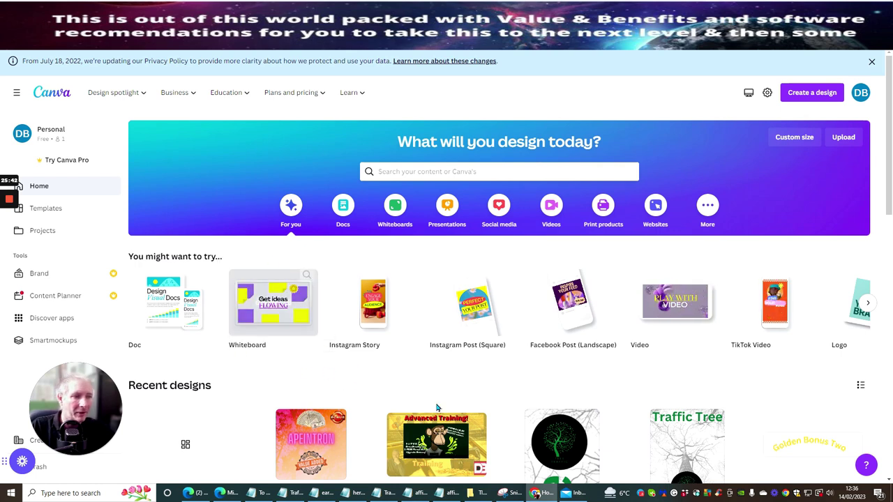